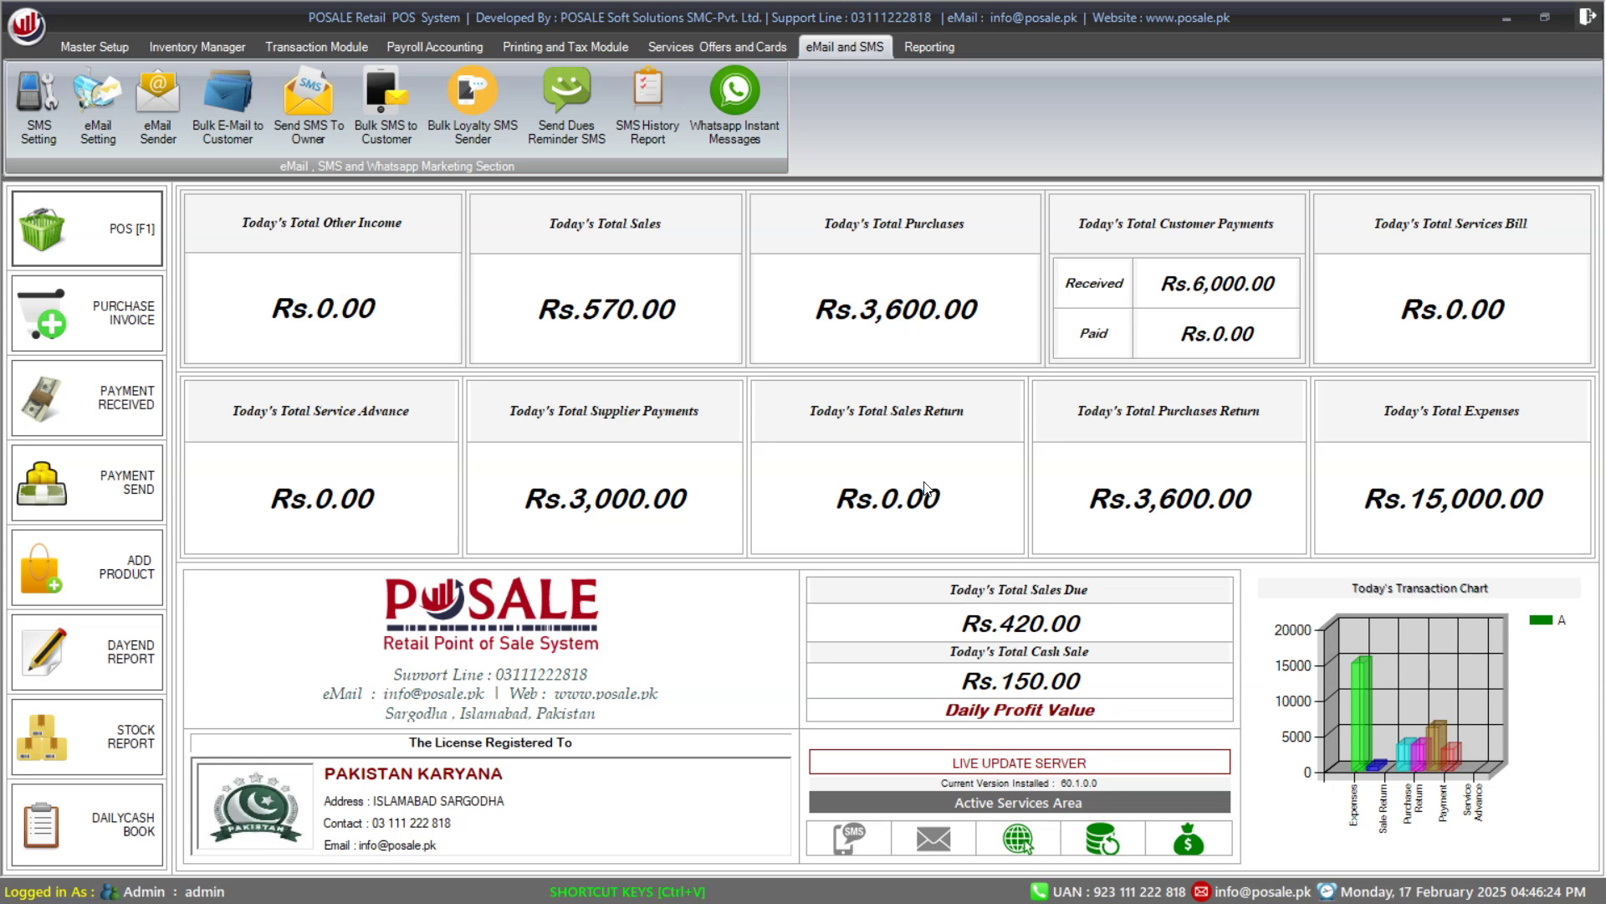
Generate the overall Available Stock Report, review its product stock by company, and close the preview
{"action": "left_click", "coordinate": [948, 44]}
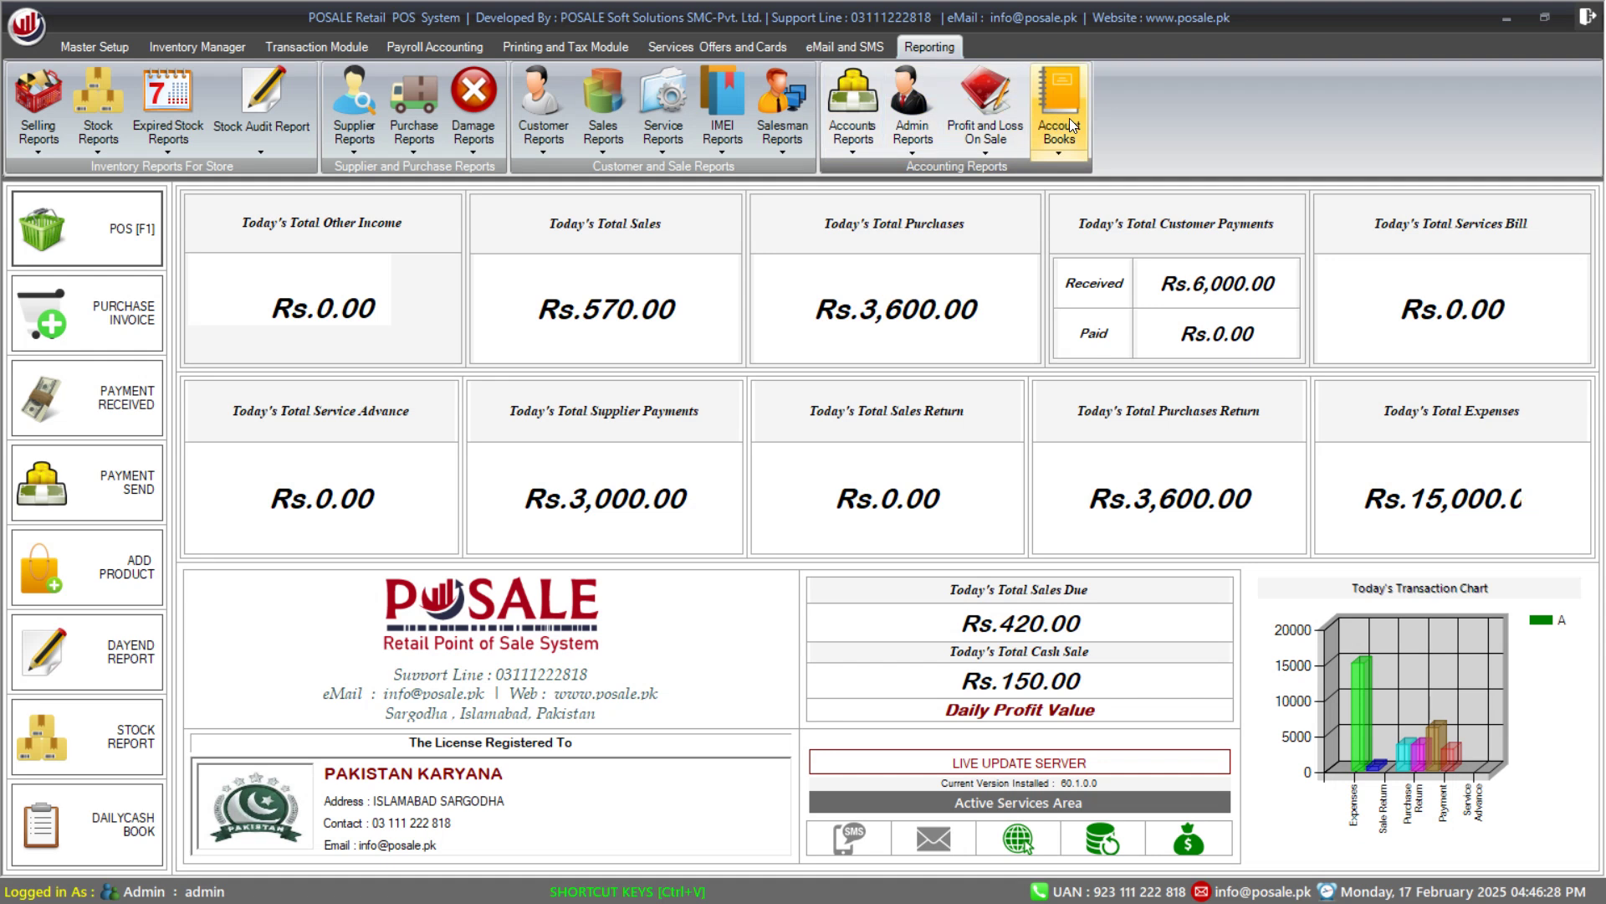
{"action": "left_click", "coordinate": [44, 153]}
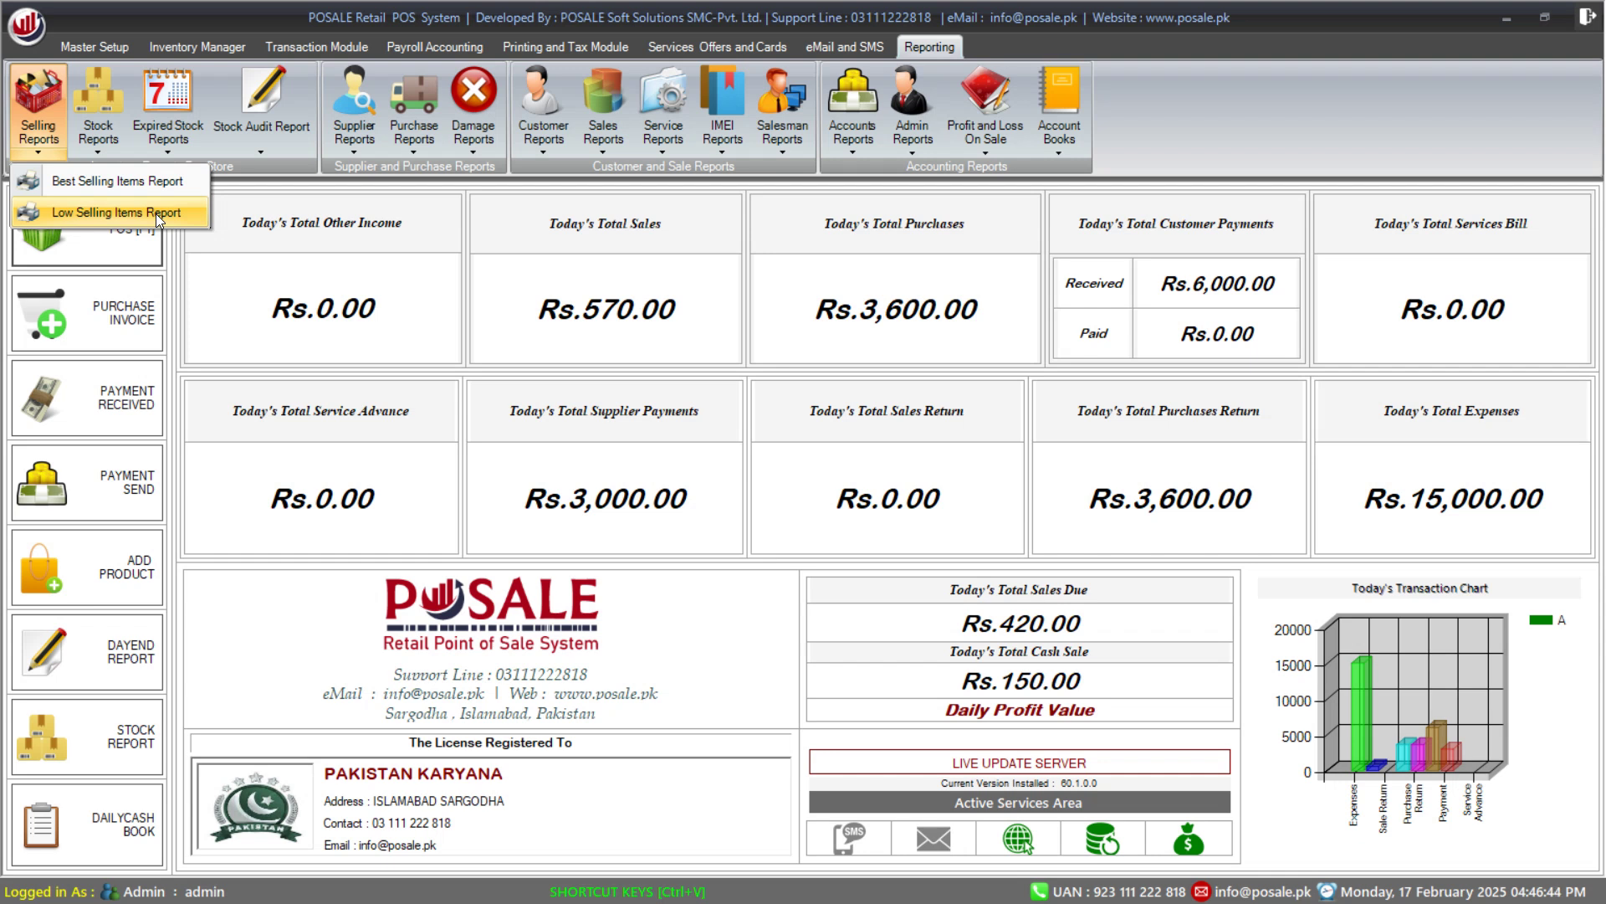
{"action": "left_click", "coordinate": [99, 152]}
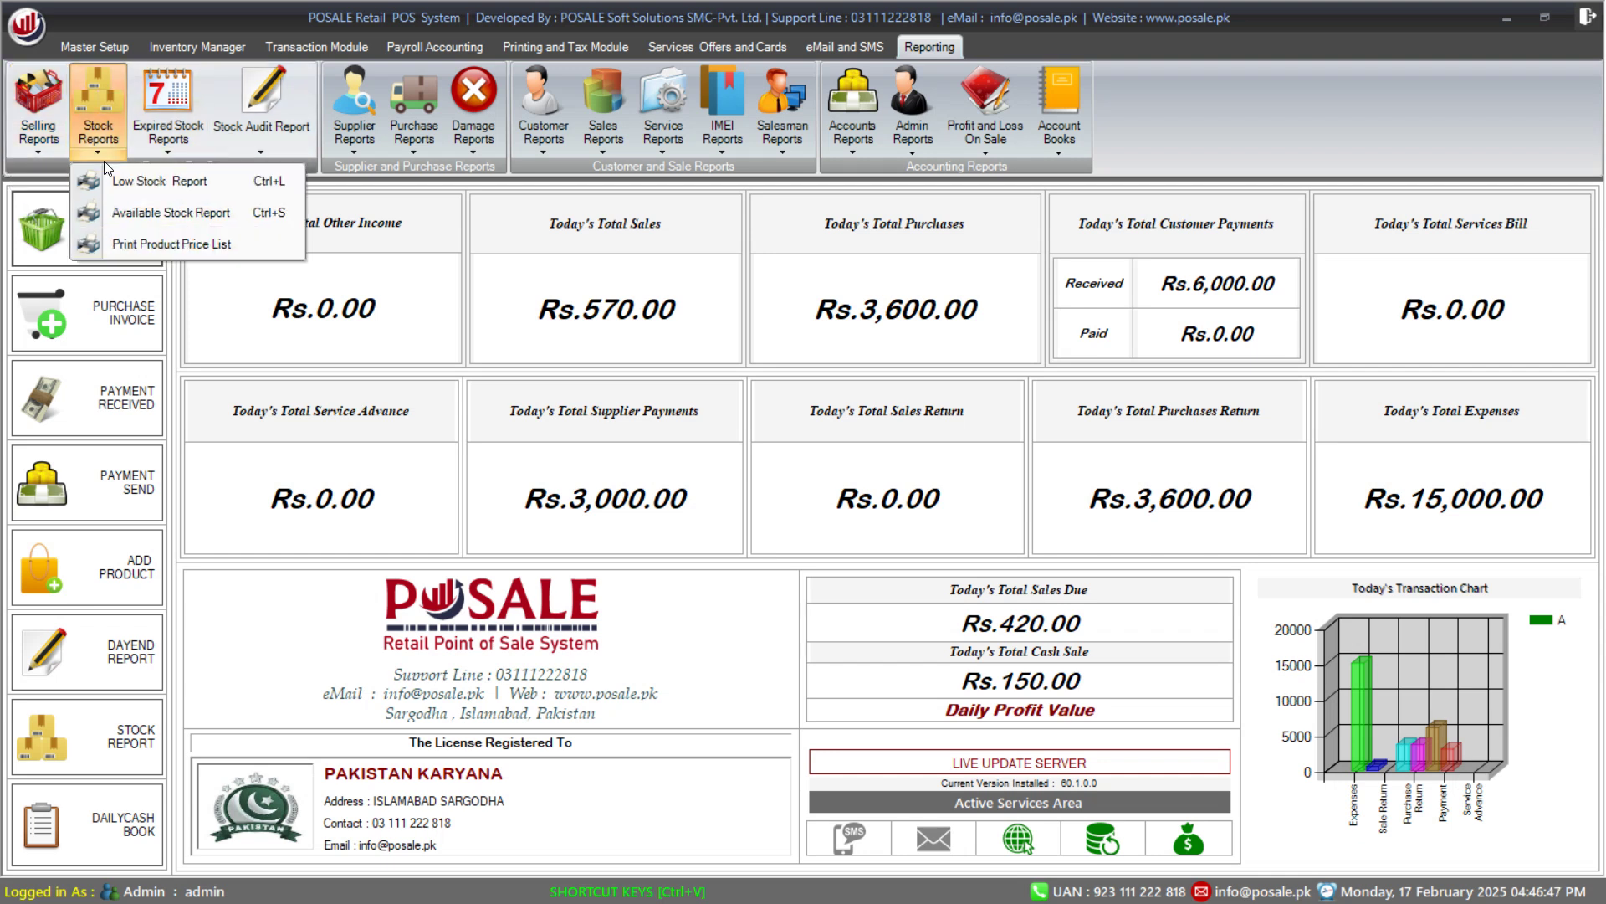
{"action": "left_click", "coordinate": [181, 213]}
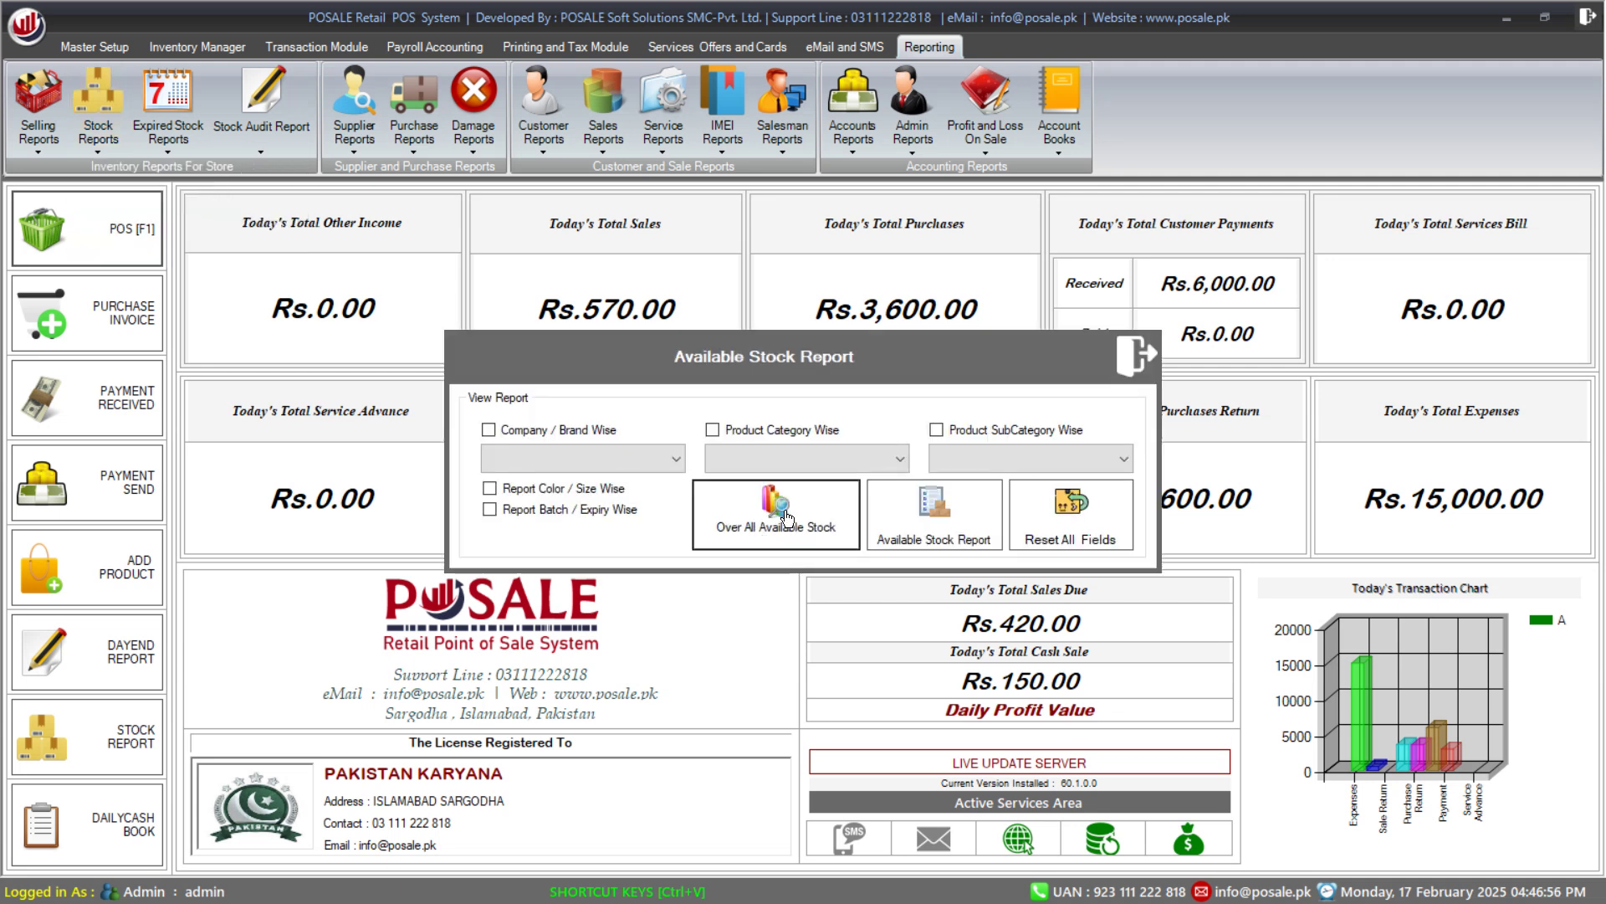
{"action": "scroll", "coordinate": [649, 452], "scroll_direction": "down", "scroll_amount": 5}
{"action": "scroll", "coordinate": [650, 452], "scroll_direction": "up", "scroll_amount": 5}
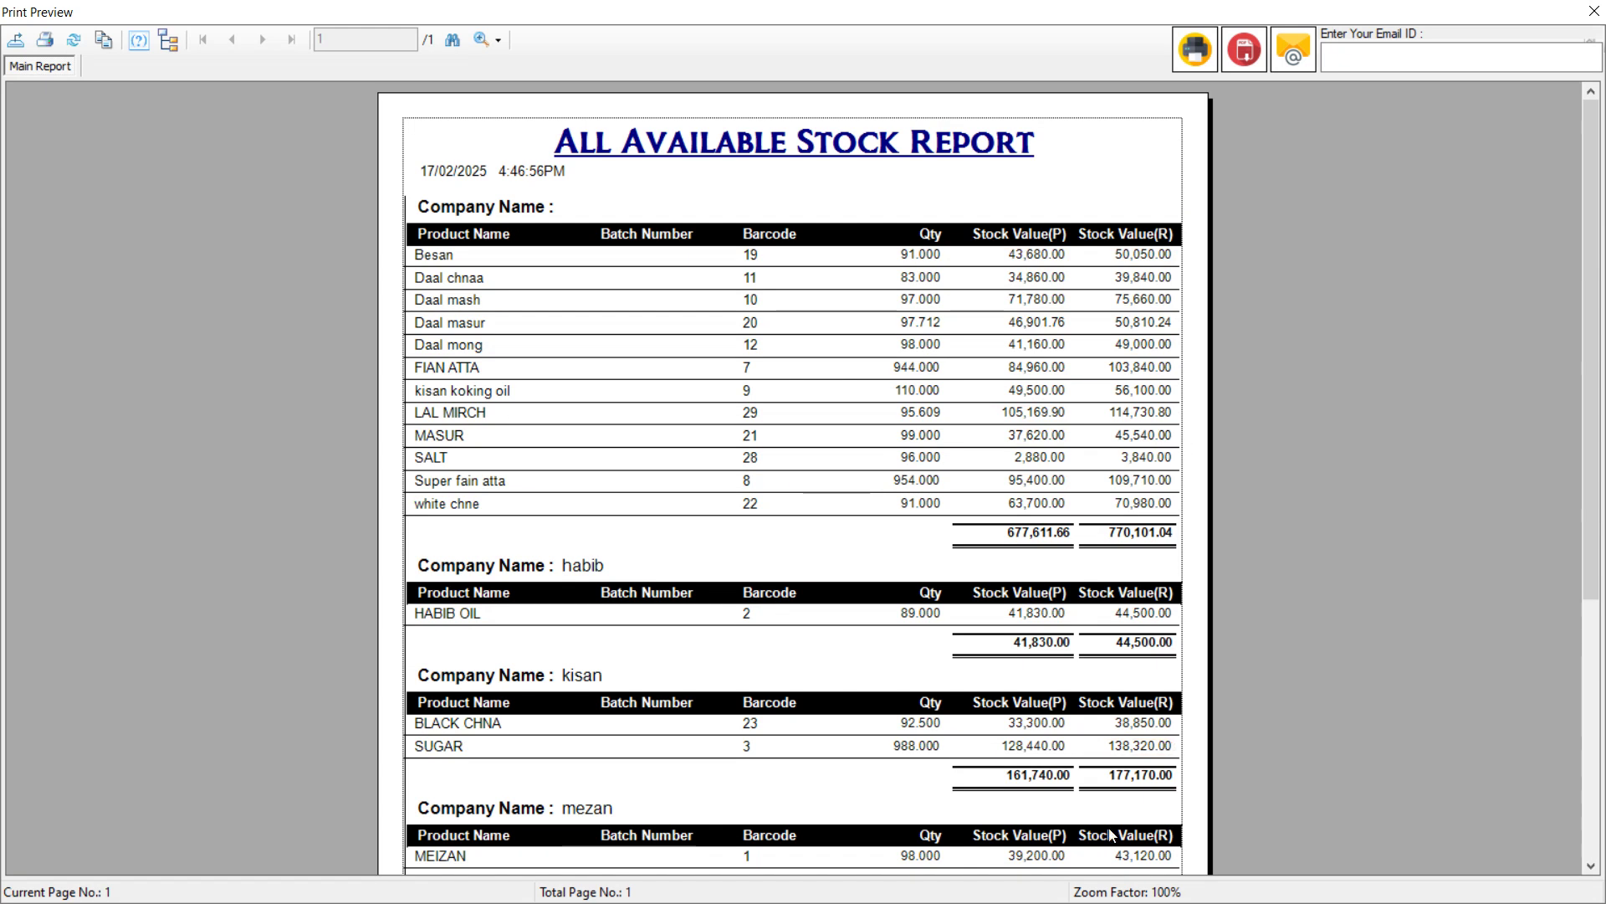
{"action": "left_click", "coordinate": [1595, 11]}
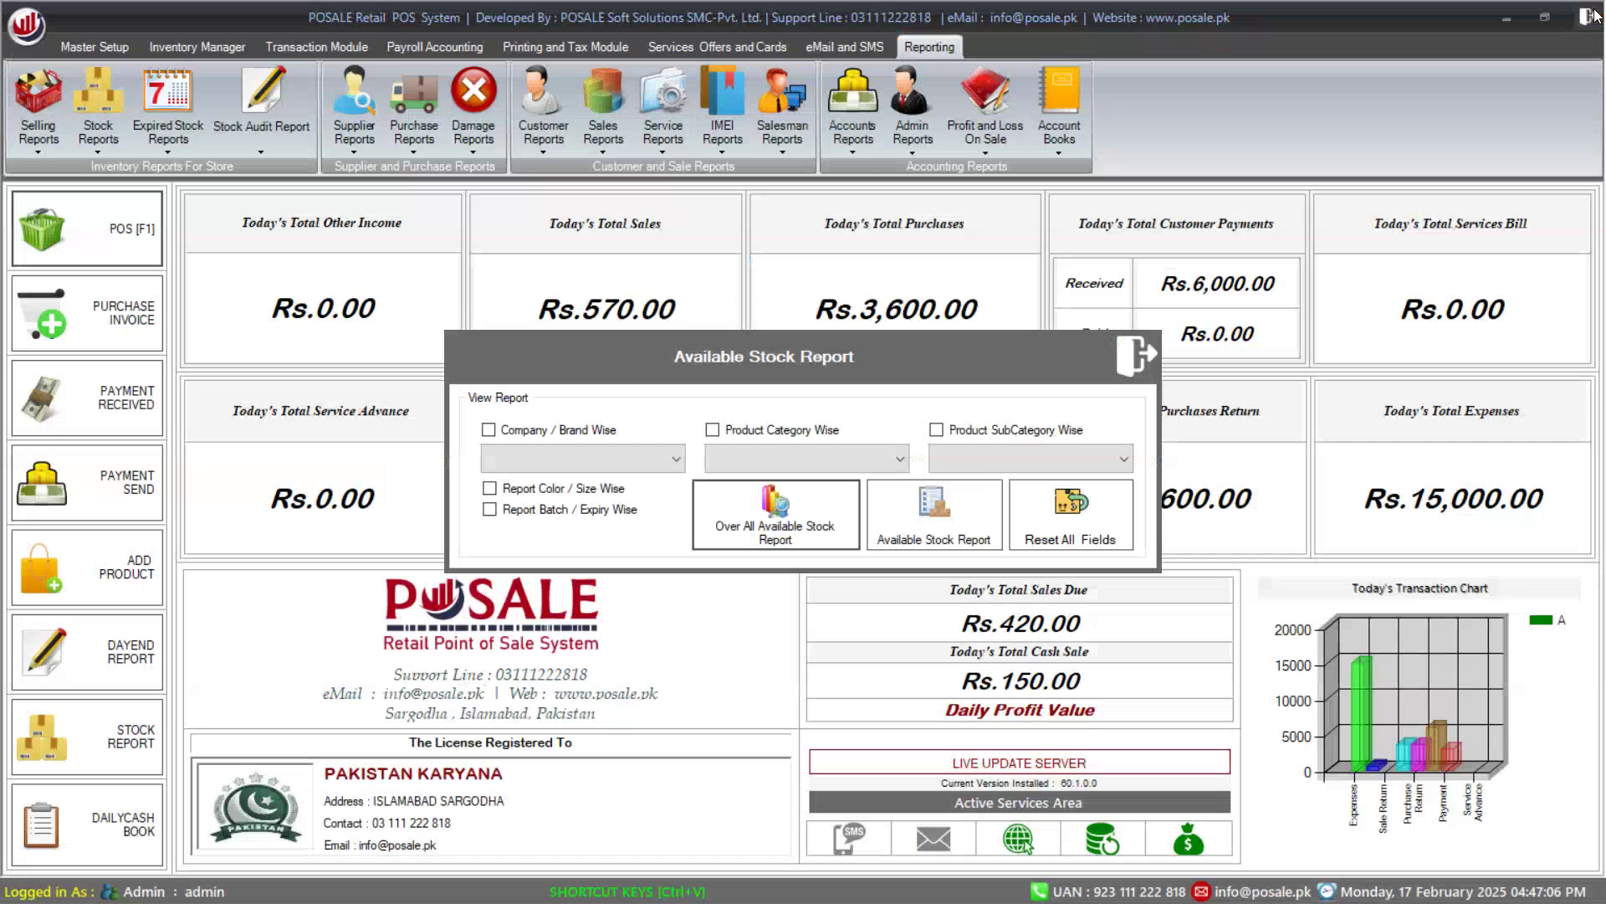
Set the company filter of the Available Stock Report to habib and enable Company / Brand Wise filtering
{"action": "left_click", "coordinate": [660, 454]}
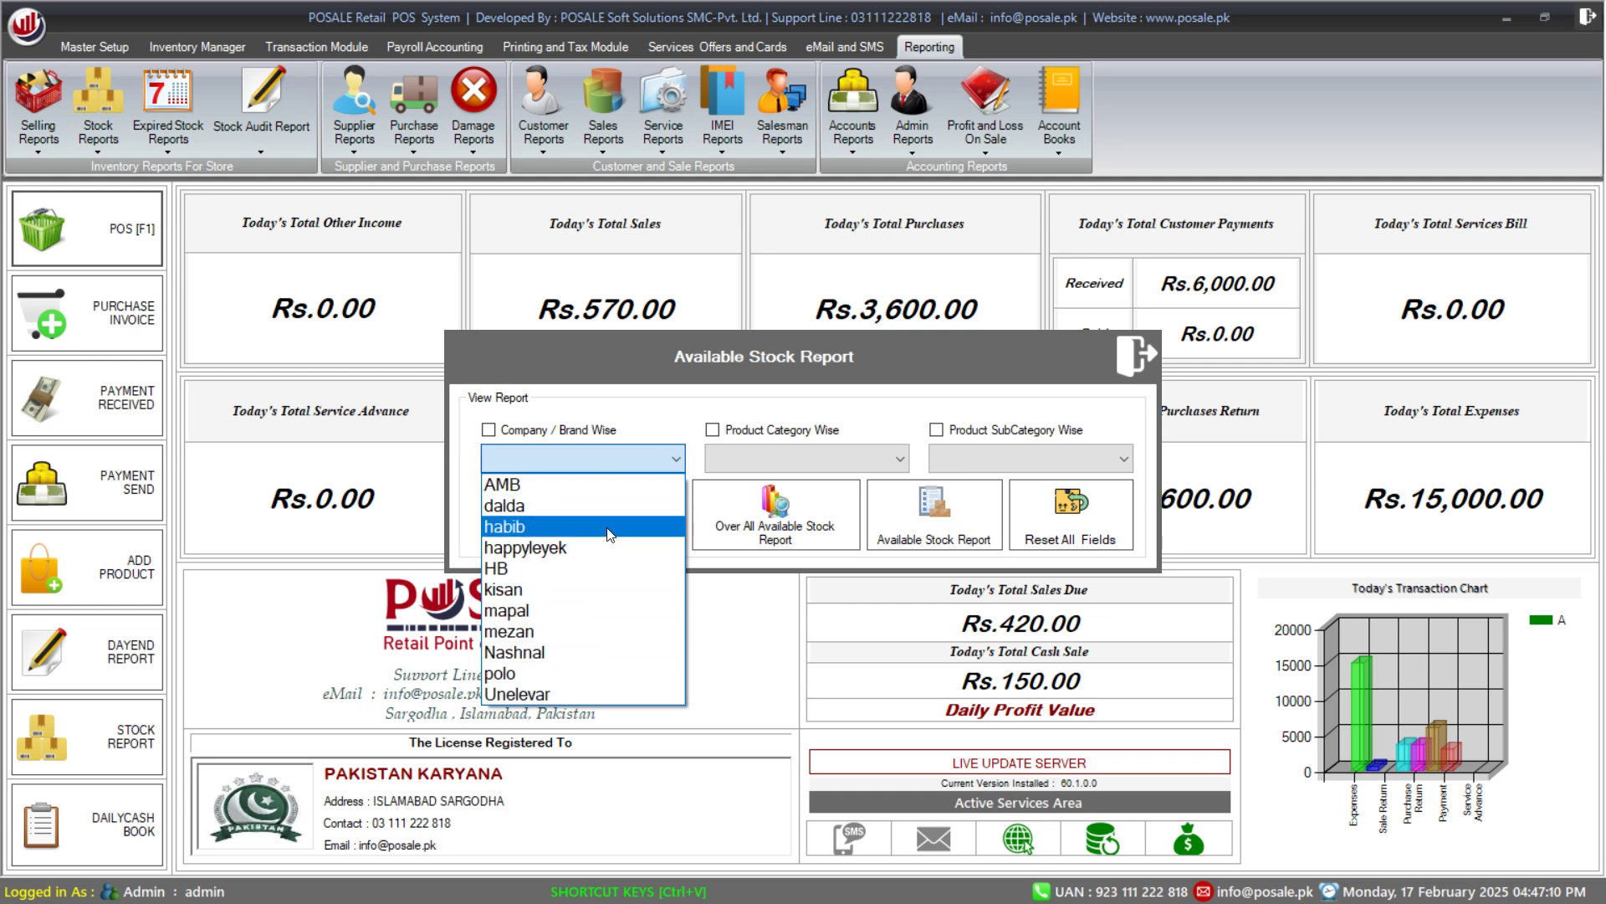
{"action": "left_click", "coordinate": [575, 691]}
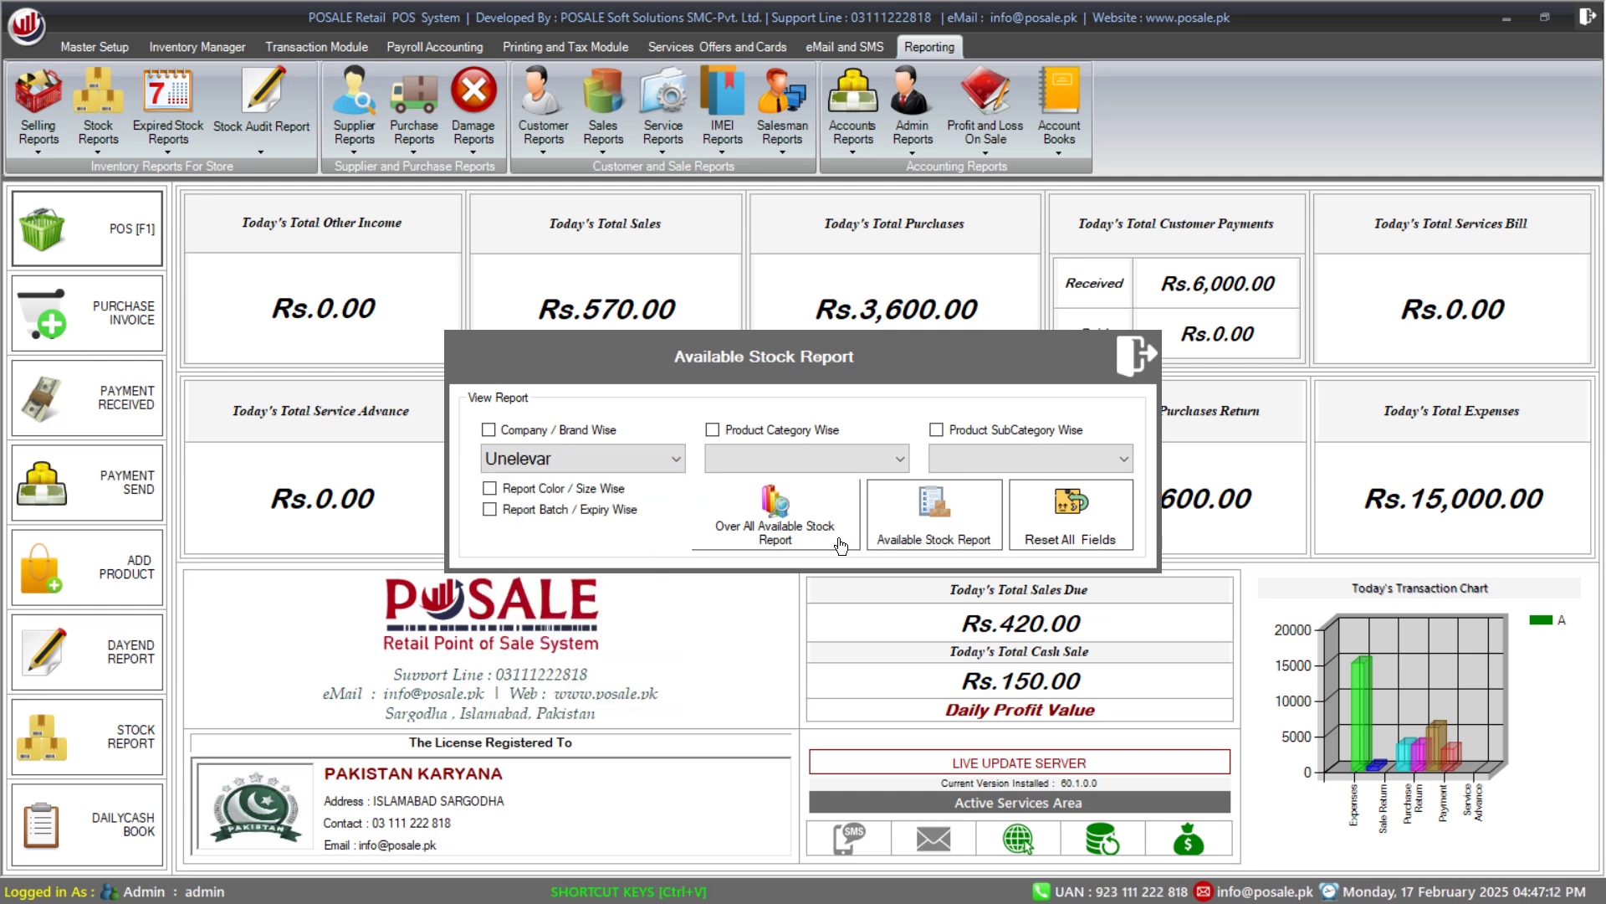
{"action": "left_click", "coordinate": [634, 466]}
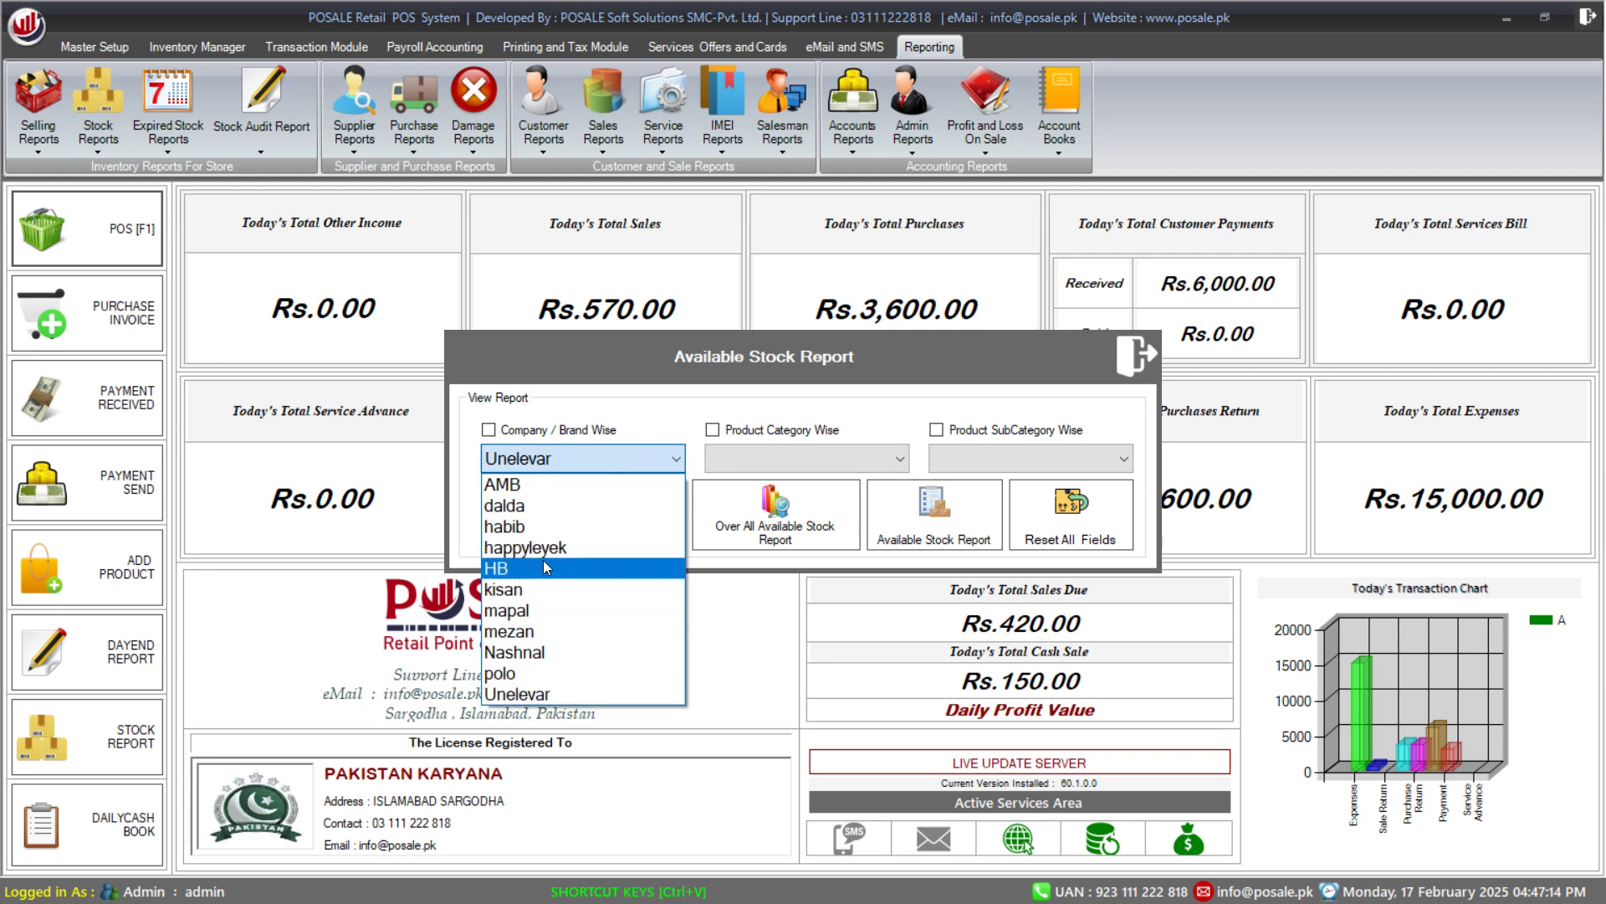
{"action": "left_click", "coordinate": [570, 524]}
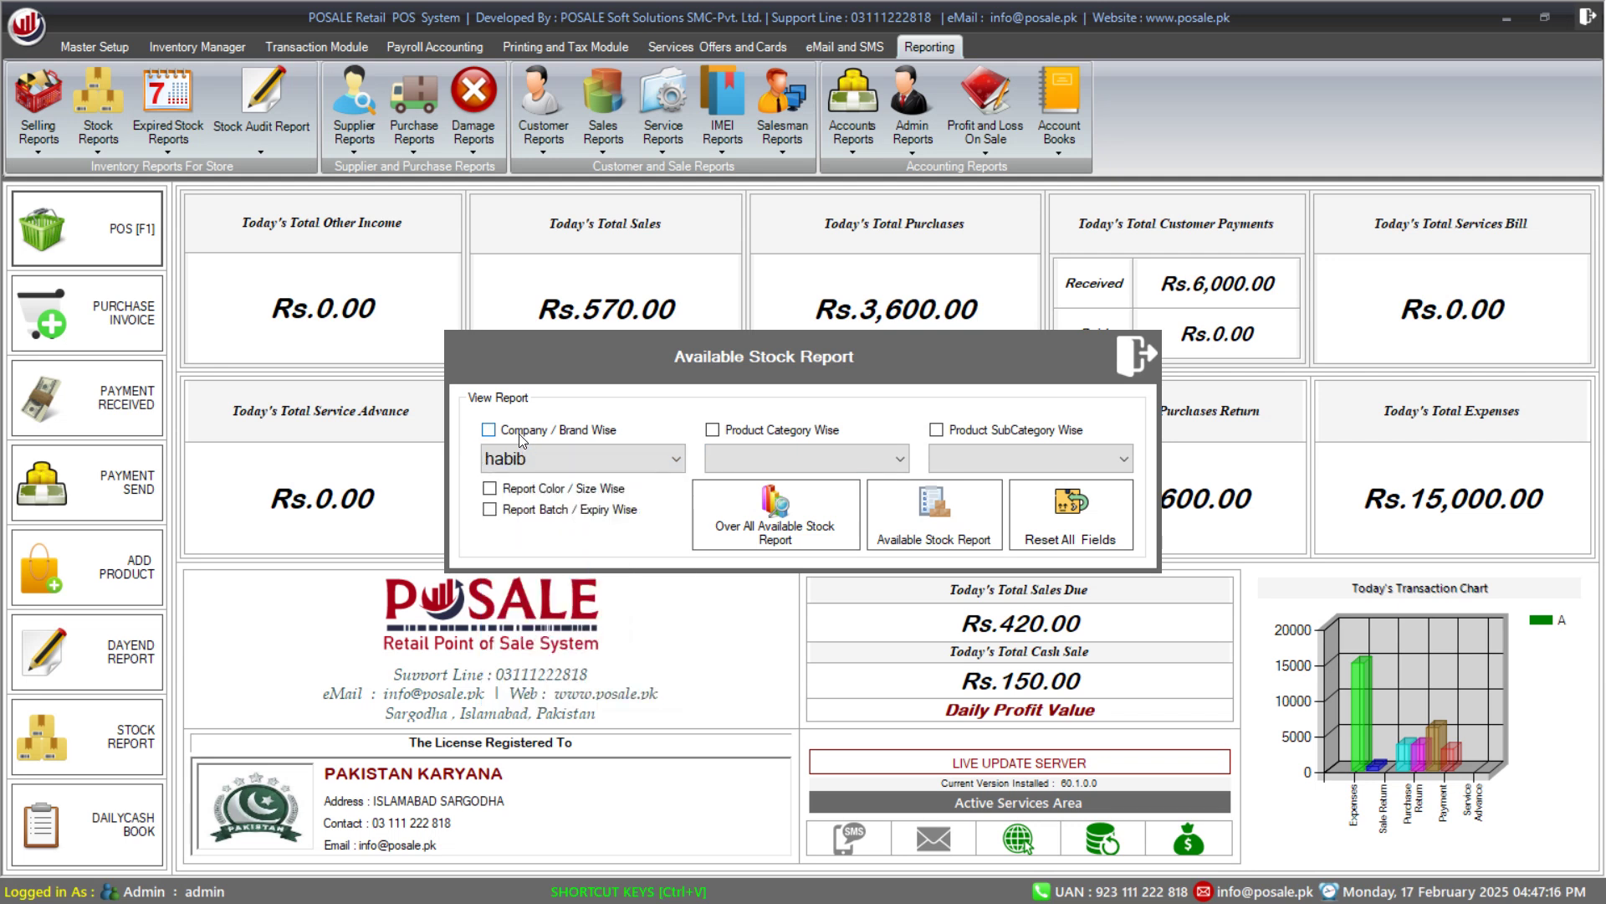
{"action": "left_click", "coordinate": [489, 430]}
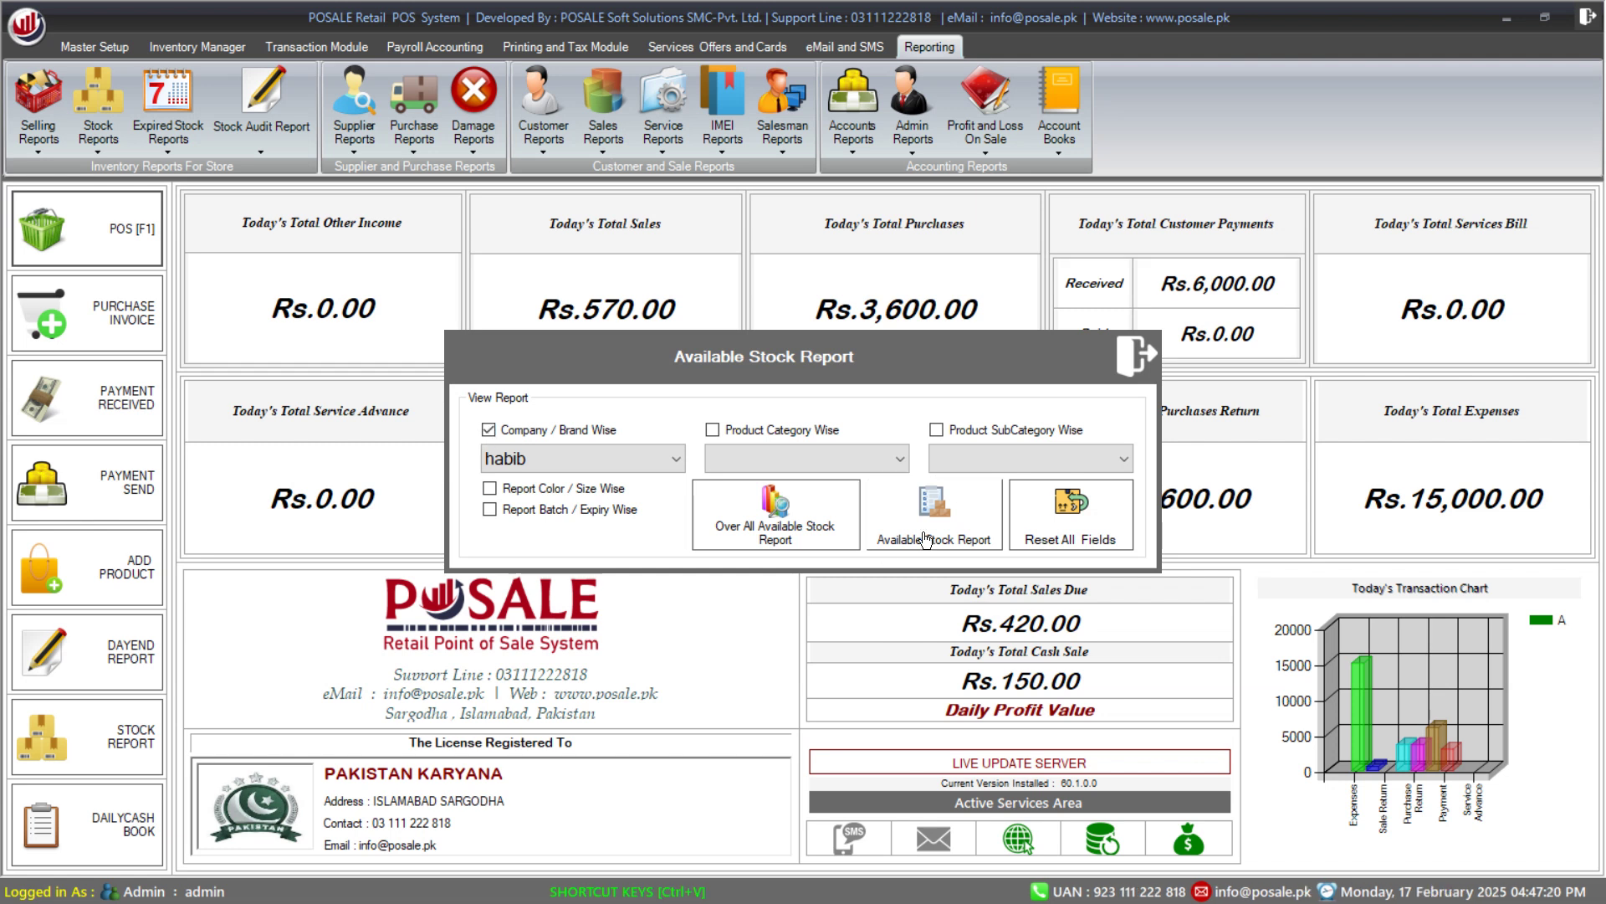
Choose category General and subcategory Mix, switch Product SubCategory Wise on and off, and close the report options without running the report
{"action": "left_click", "coordinate": [883, 458]}
{"action": "left_click", "coordinate": [872, 484]}
{"action": "left_click", "coordinate": [999, 451]}
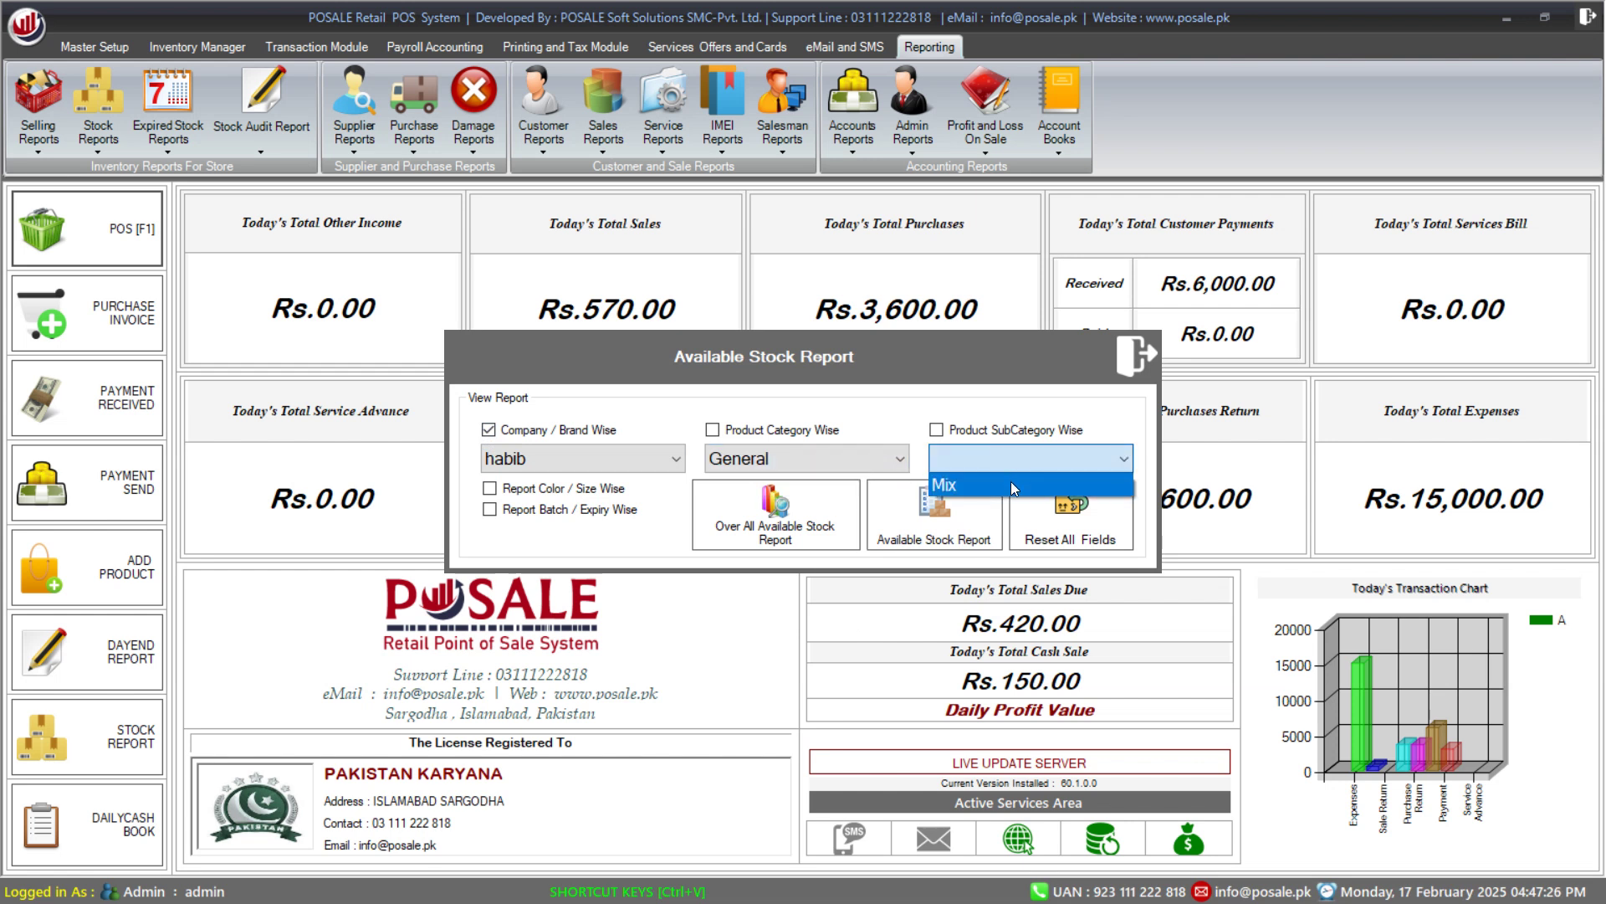
{"action": "left_click", "coordinate": [1011, 484]}
{"action": "left_click", "coordinate": [936, 429]}
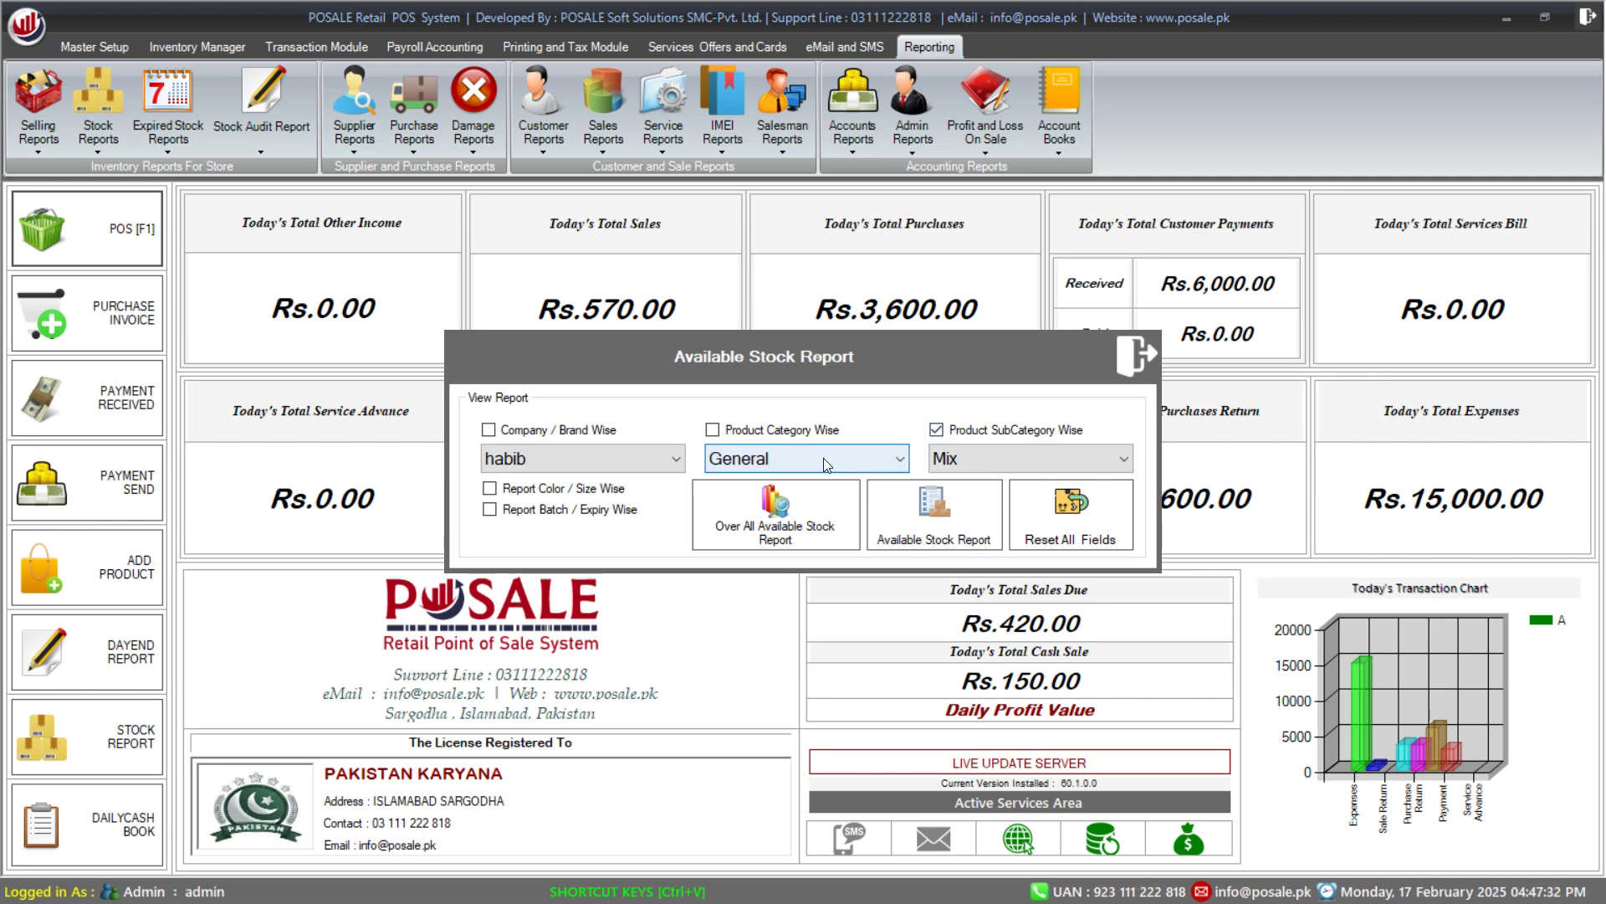
{"action": "left_click", "coordinate": [936, 429]}
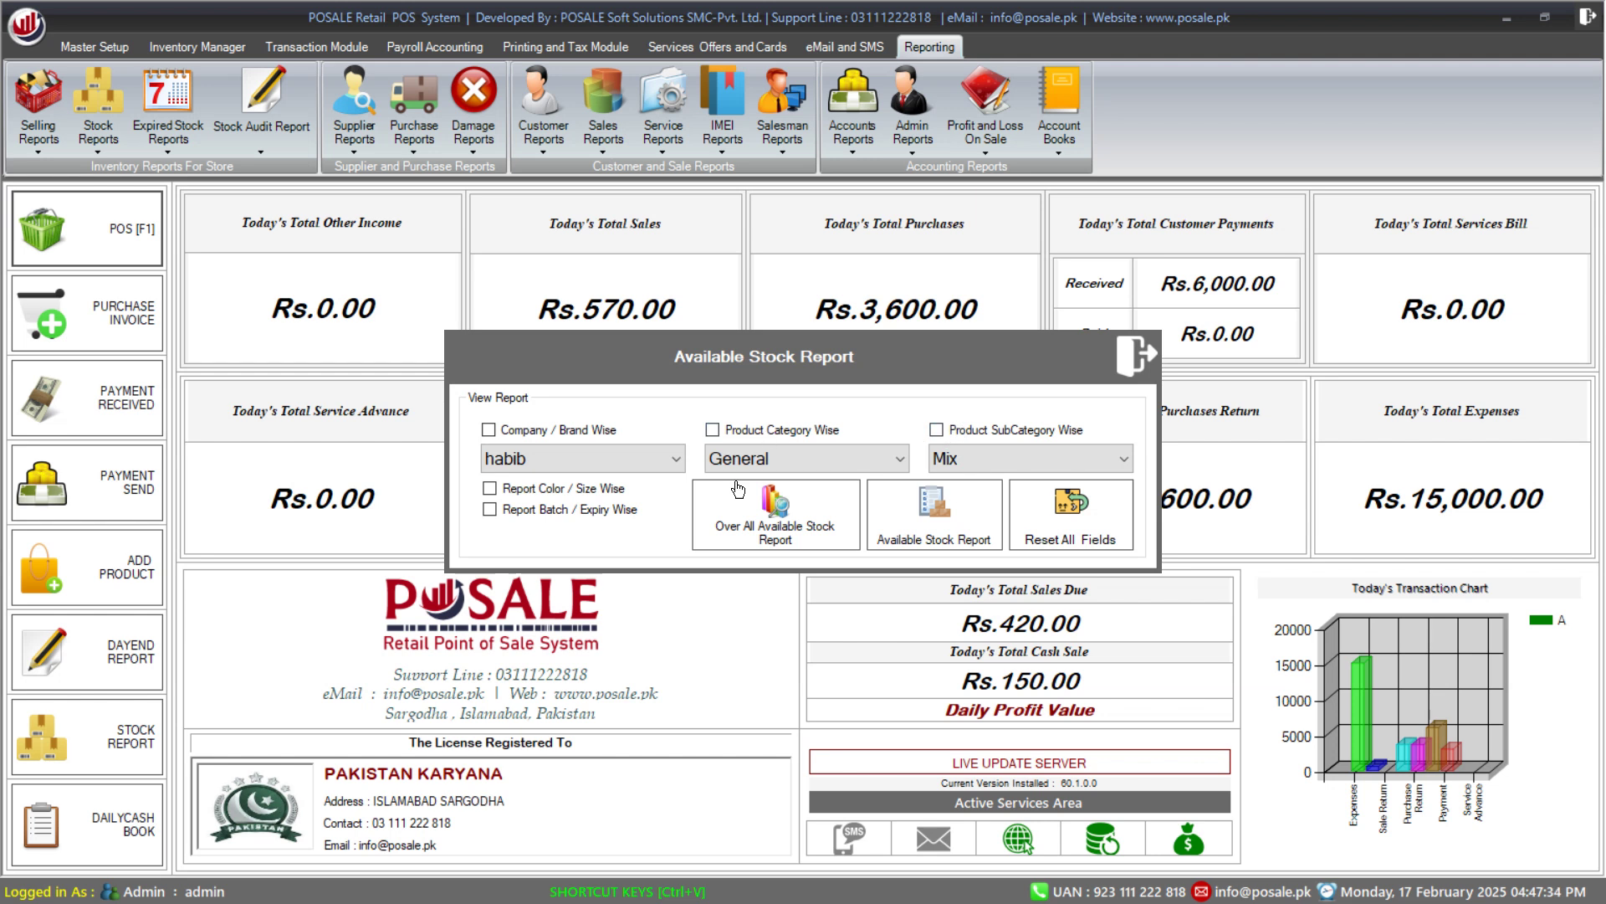
{"action": "left_click", "coordinate": [1141, 358]}
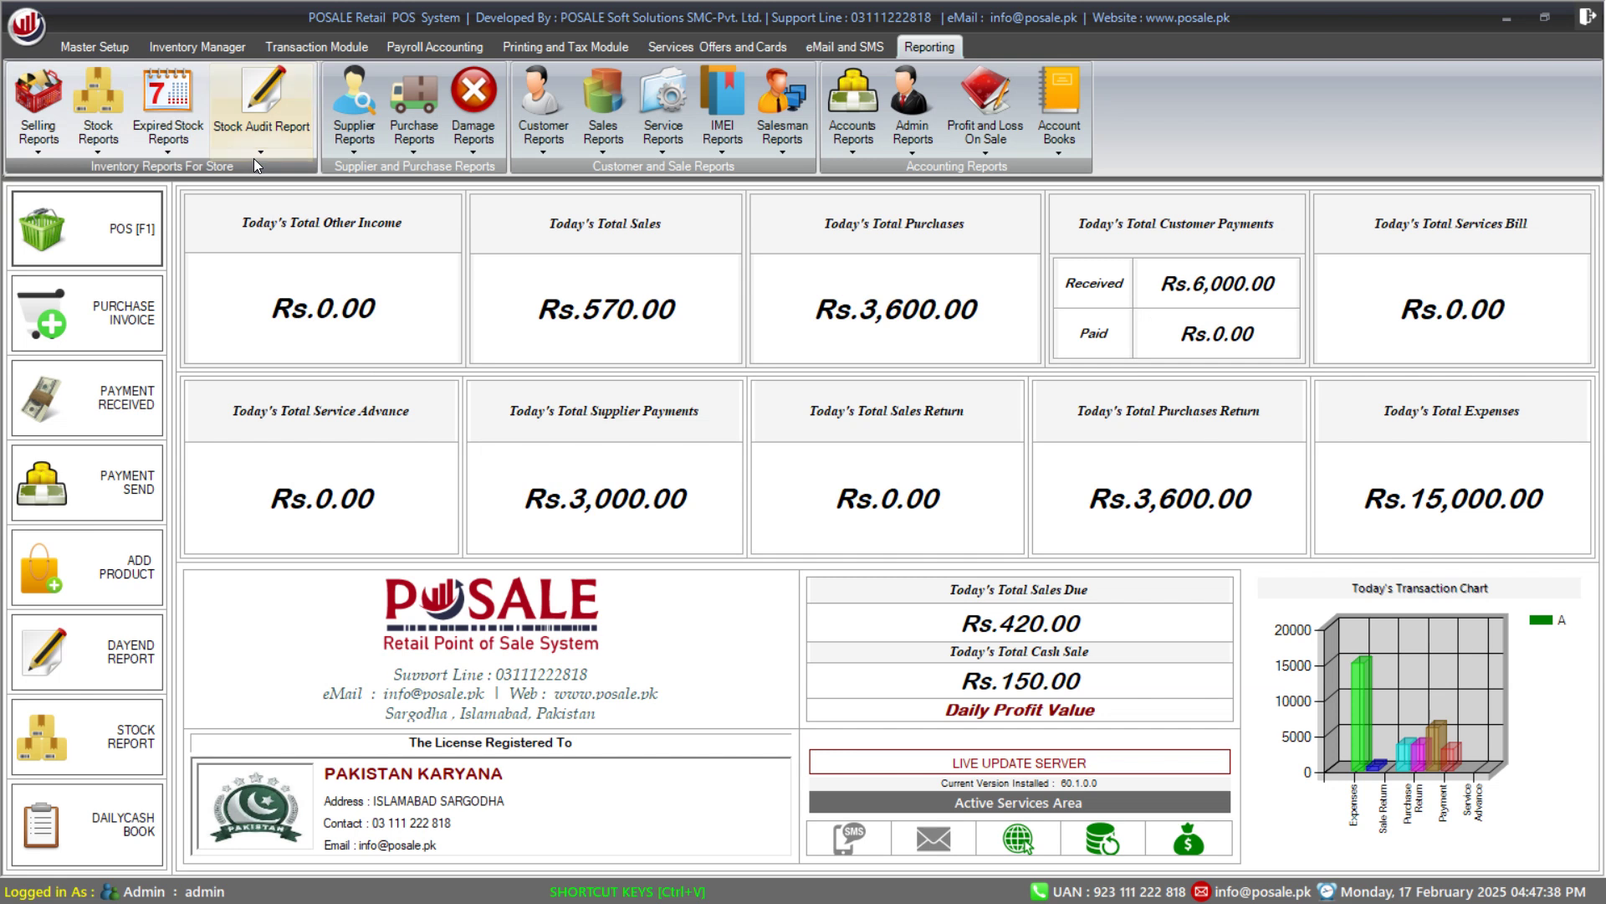
Open the list of expired products to examine its expiry date search, close it, and show the available stock audit reports
{"action": "left_click", "coordinate": [169, 157]}
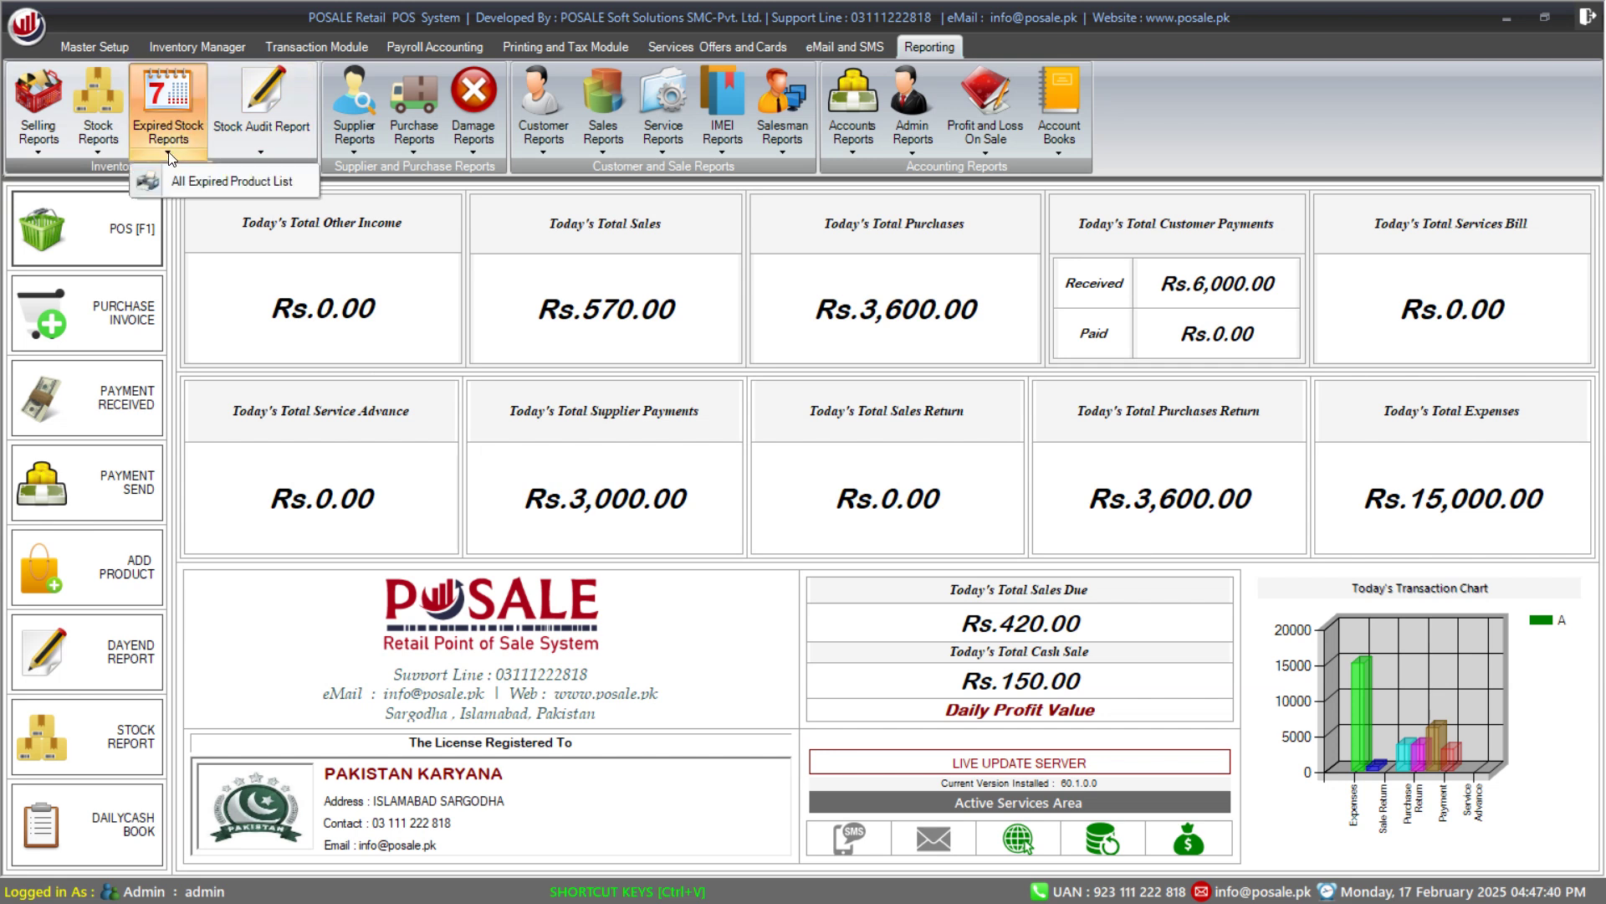
{"action": "left_click", "coordinate": [235, 184]}
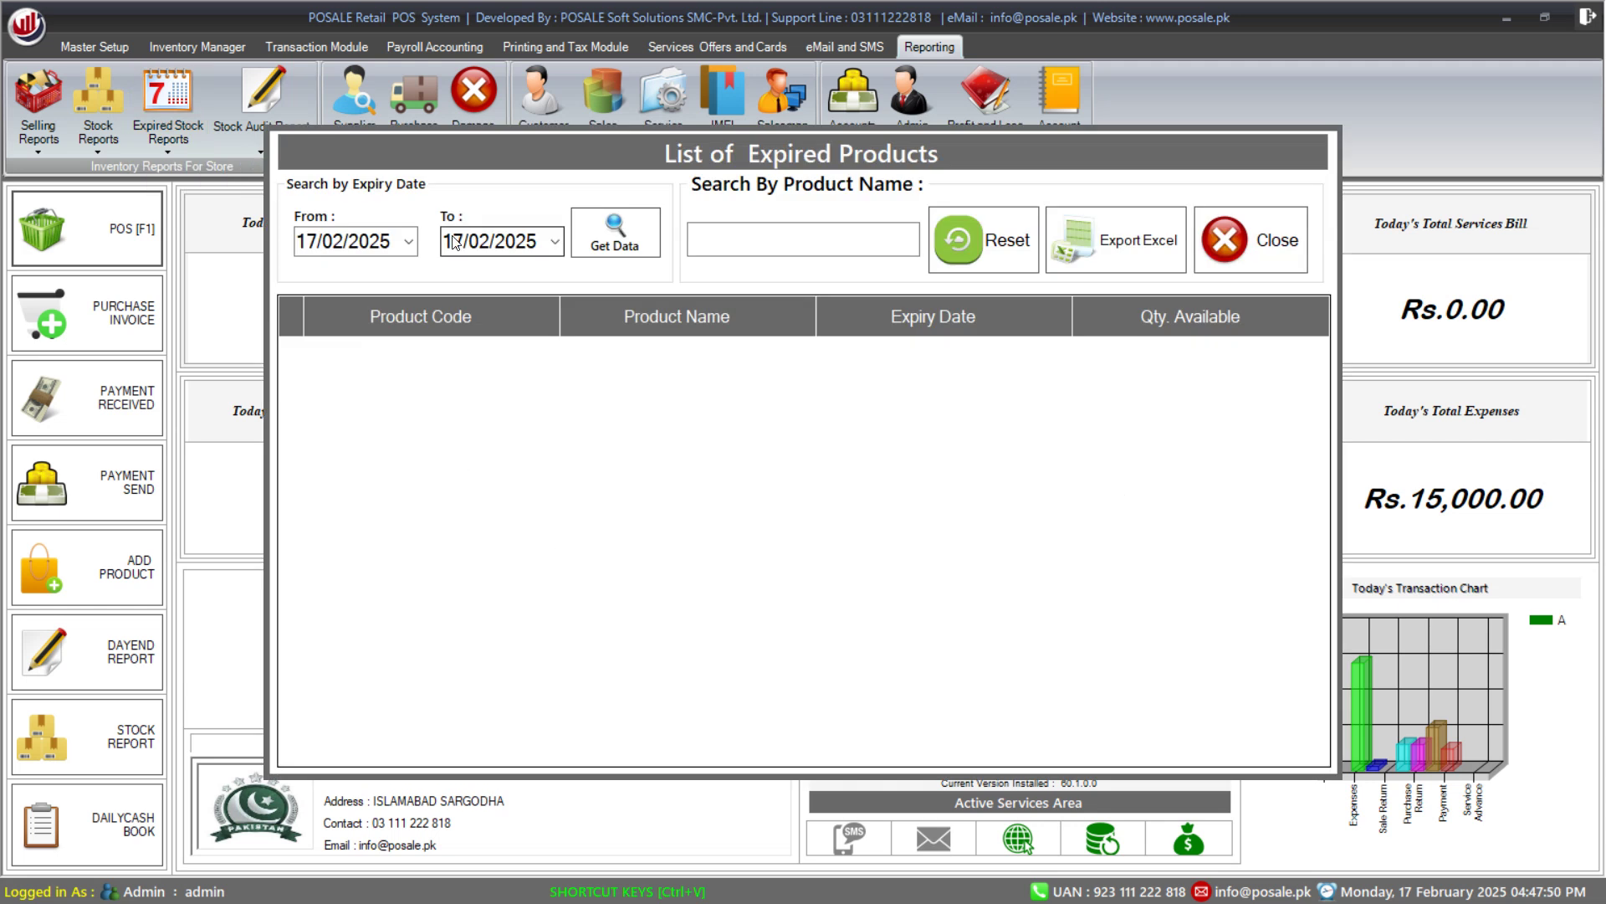
{"action": "left_click", "coordinate": [303, 249]}
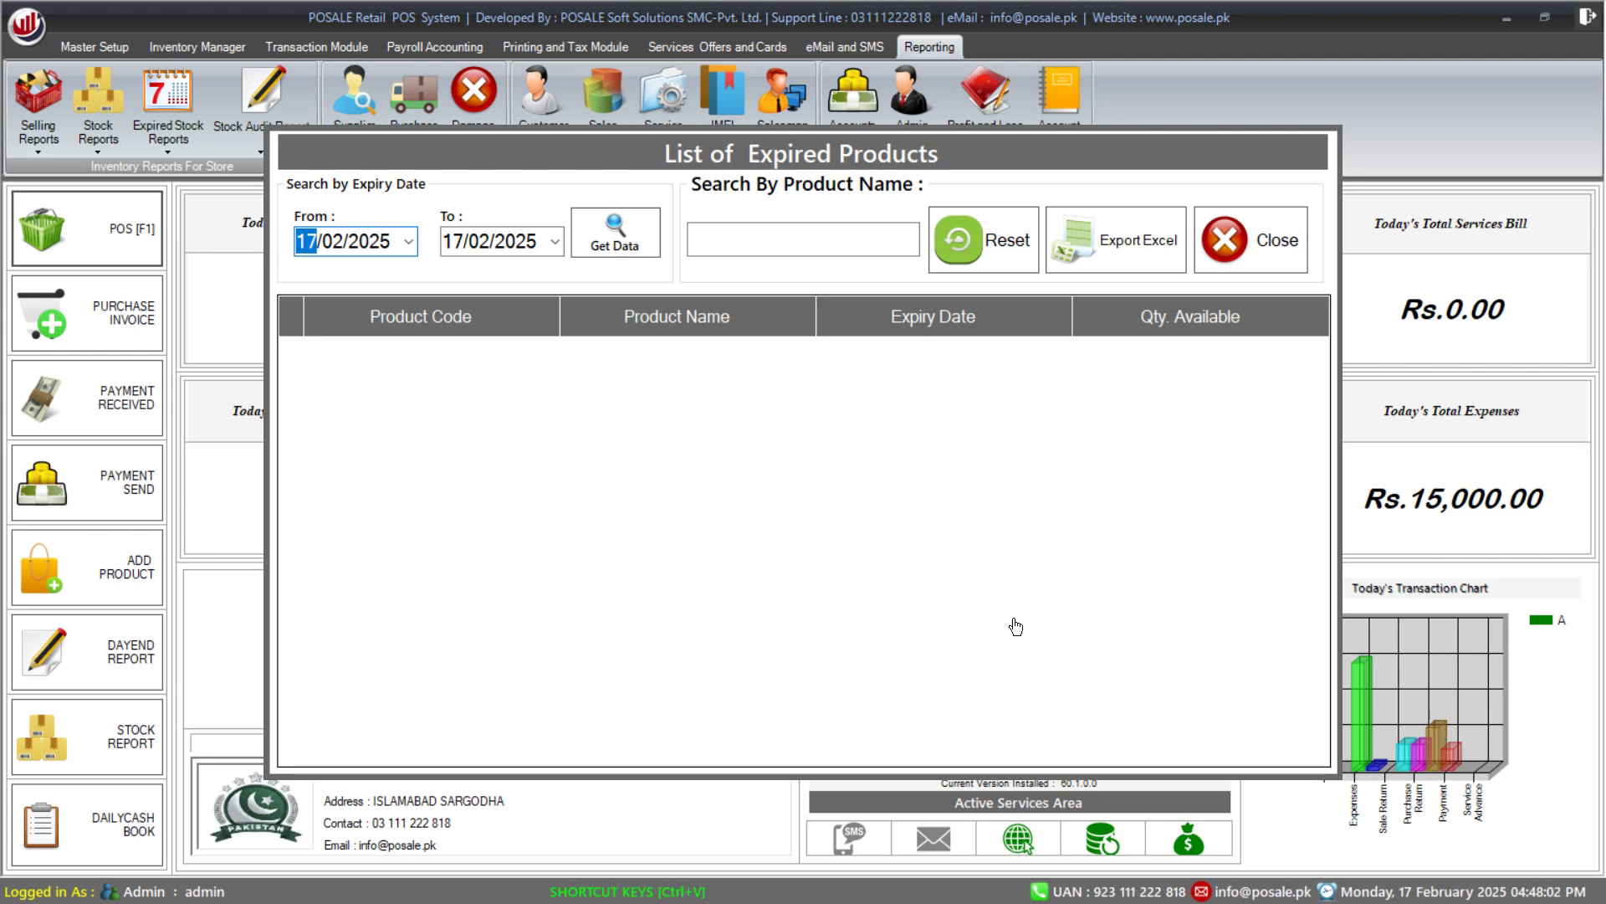
{"action": "left_click", "coordinate": [1285, 258]}
{"action": "left_click", "coordinate": [258, 152]}
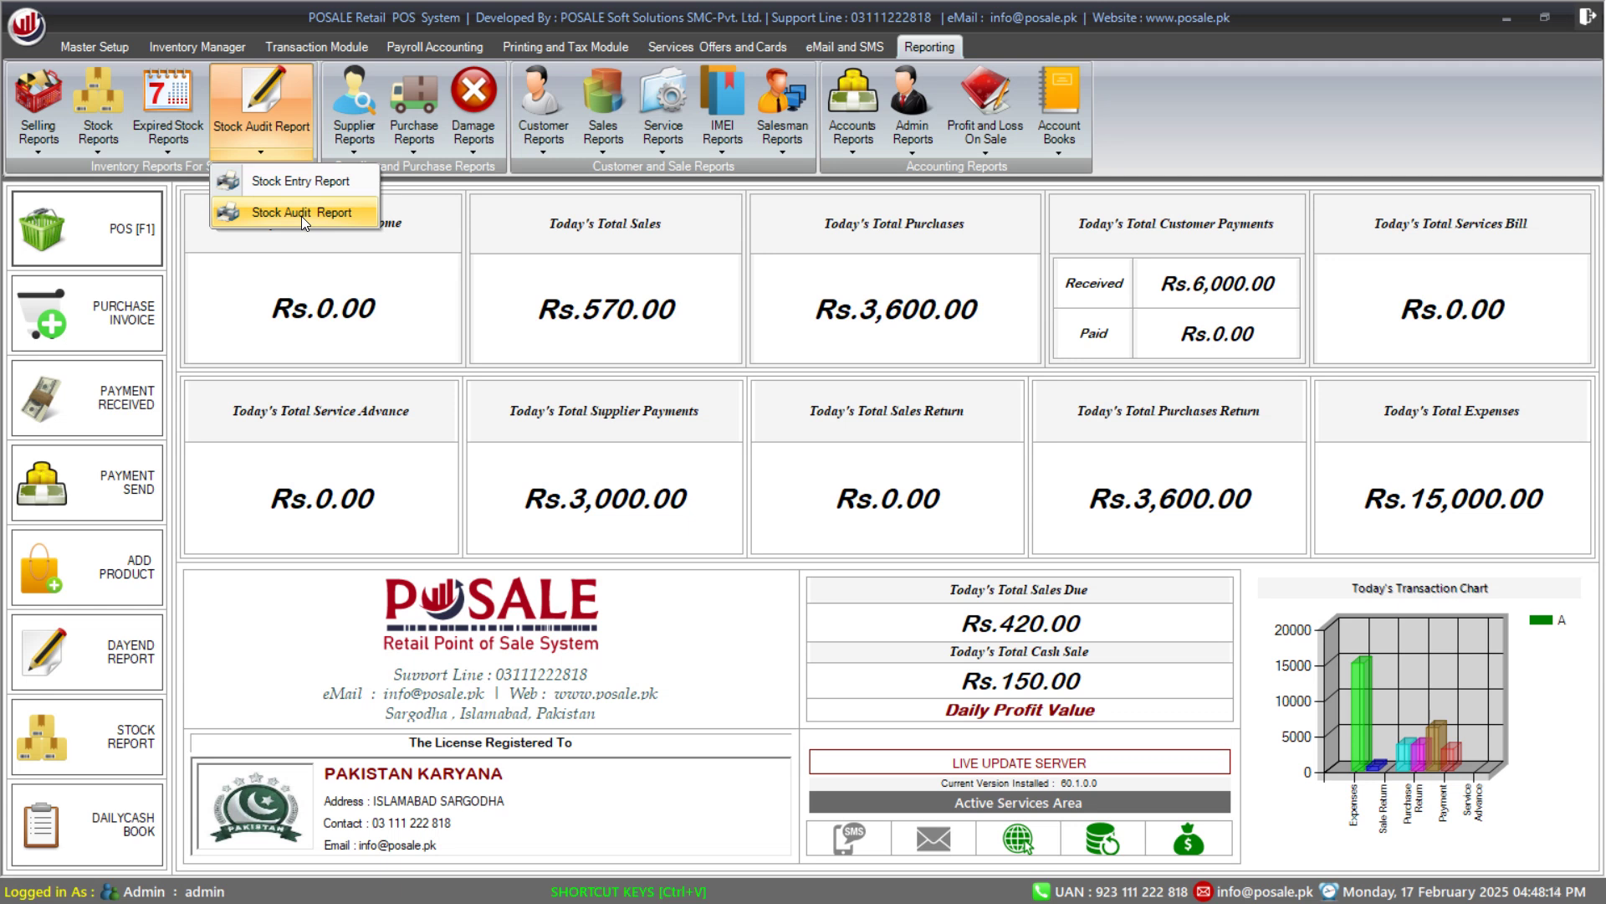
Generate the Supplier Ledger for the fourth supplier in the list, review the report, and close the preview and the ledger dialog
{"action": "left_click", "coordinate": [354, 149]}
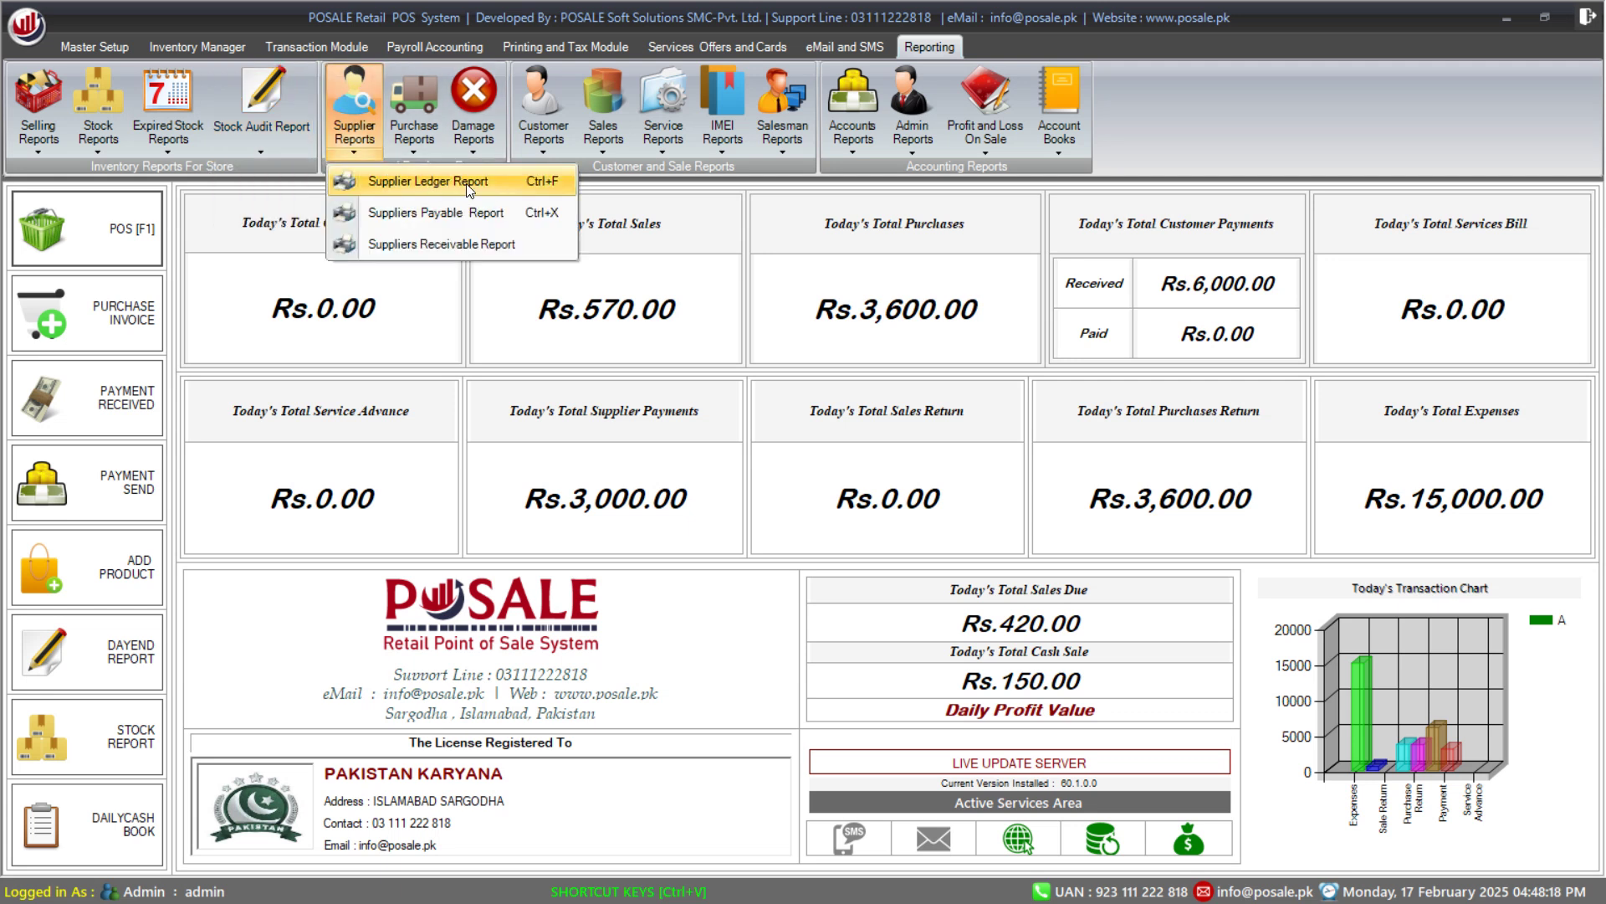
{"action": "left_click", "coordinate": [512, 183]}
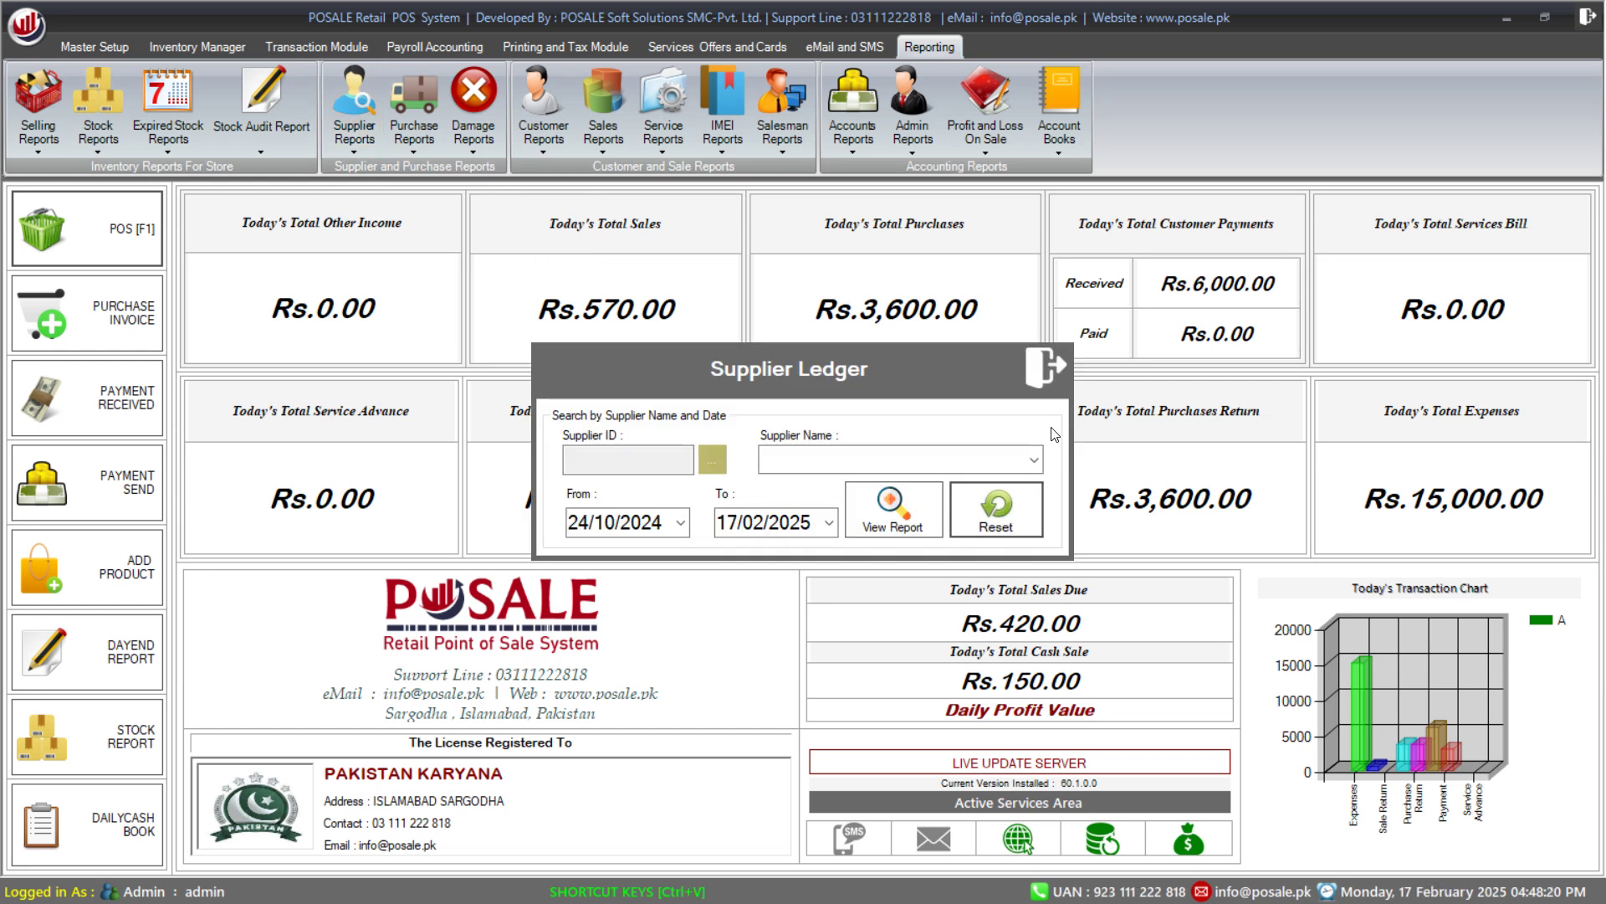
{"action": "left_click", "coordinate": [1035, 462]}
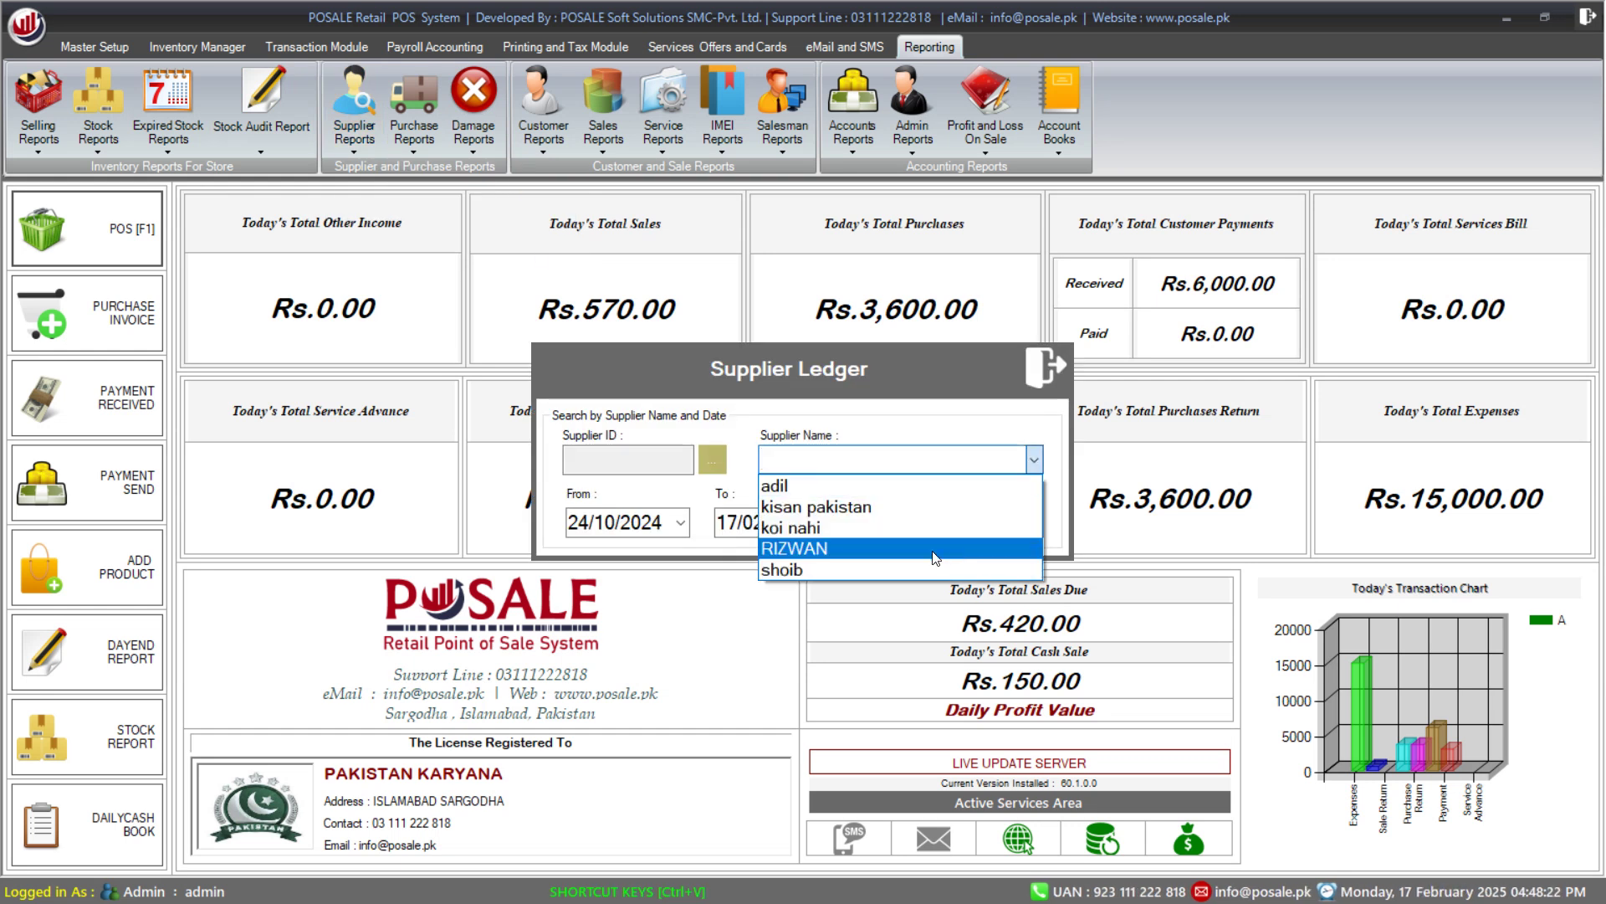
{"action": "left_click", "coordinate": [874, 548]}
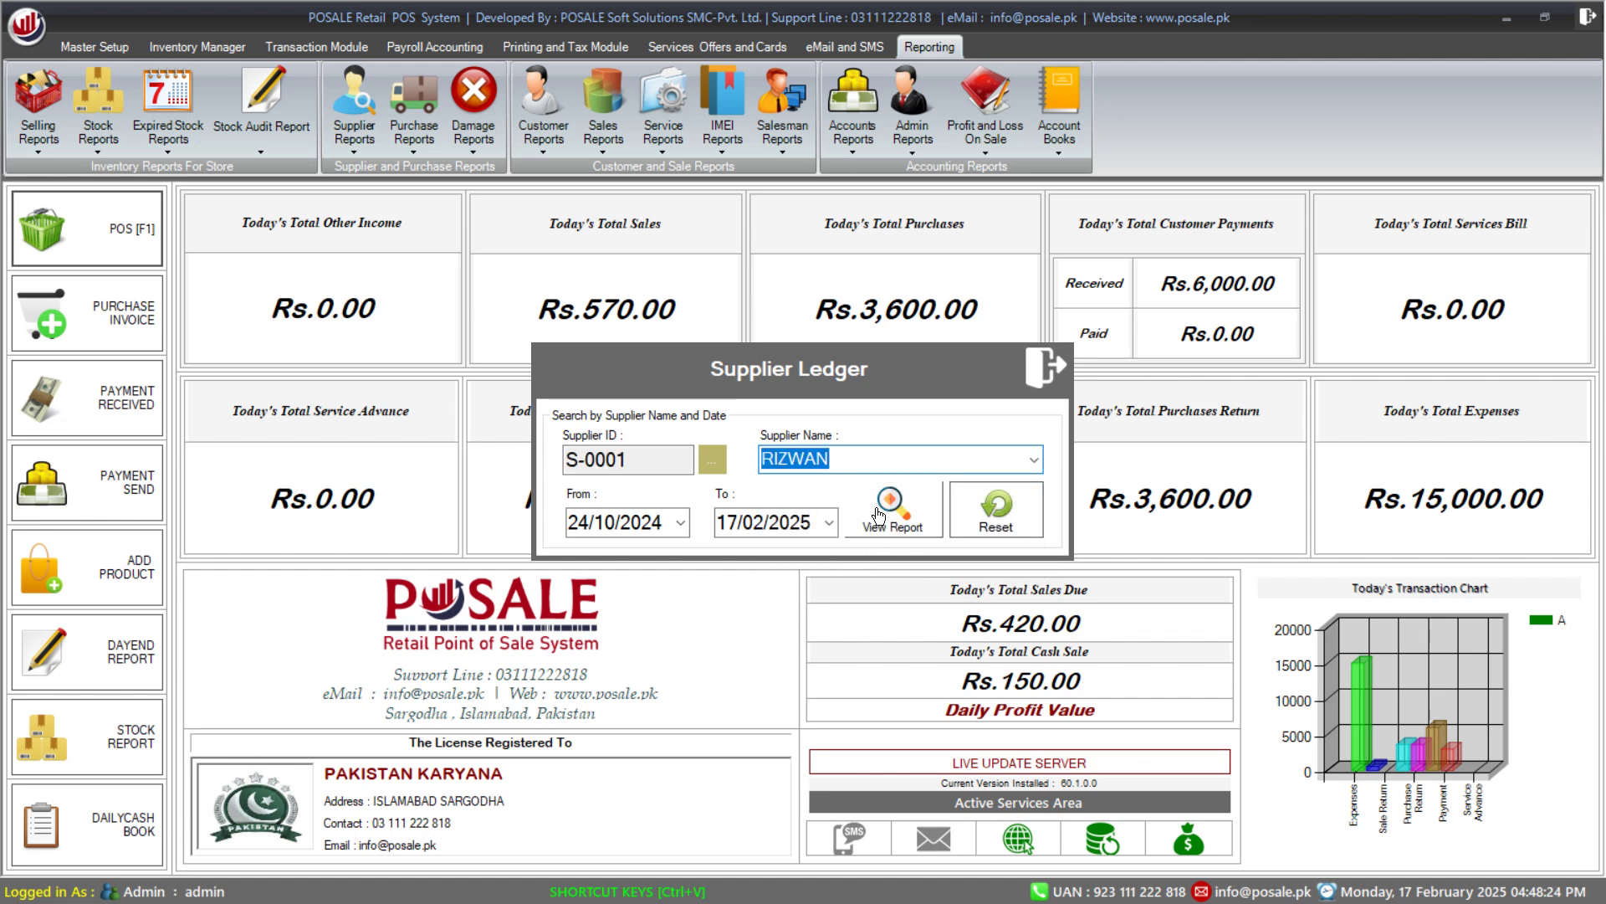
{"action": "left_click", "coordinate": [868, 514]}
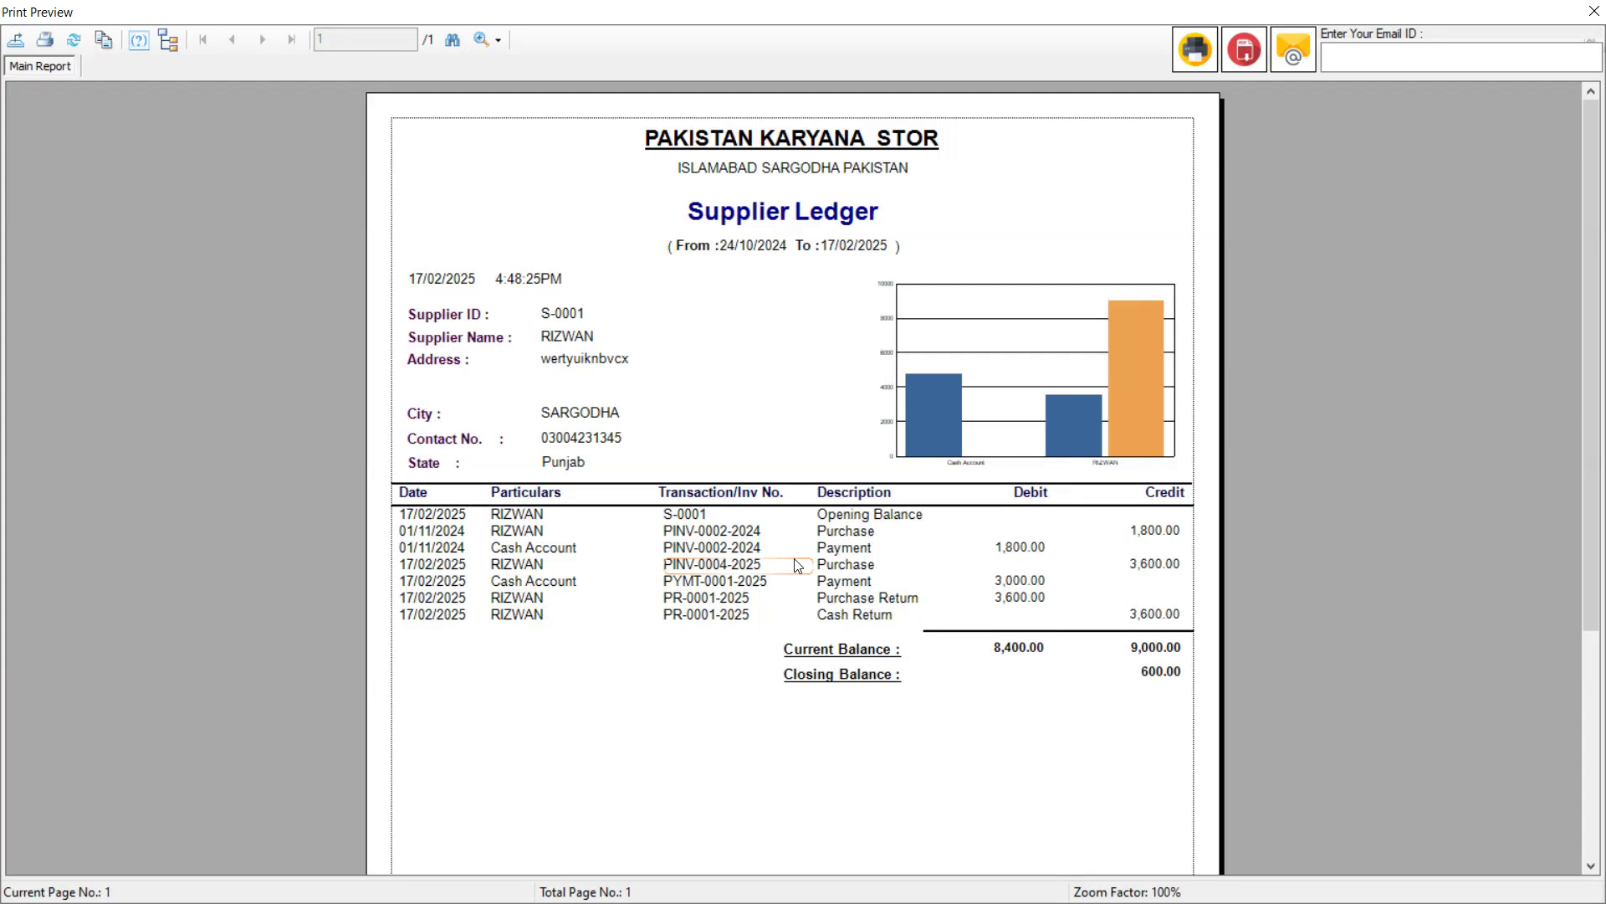
{"action": "scroll", "coordinate": [1077, 613], "scroll_direction": "down", "scroll_amount": 3}
{"action": "scroll", "coordinate": [1077, 613], "scroll_direction": "up", "scroll_amount": 3}
{"action": "left_click", "coordinate": [1595, 11]}
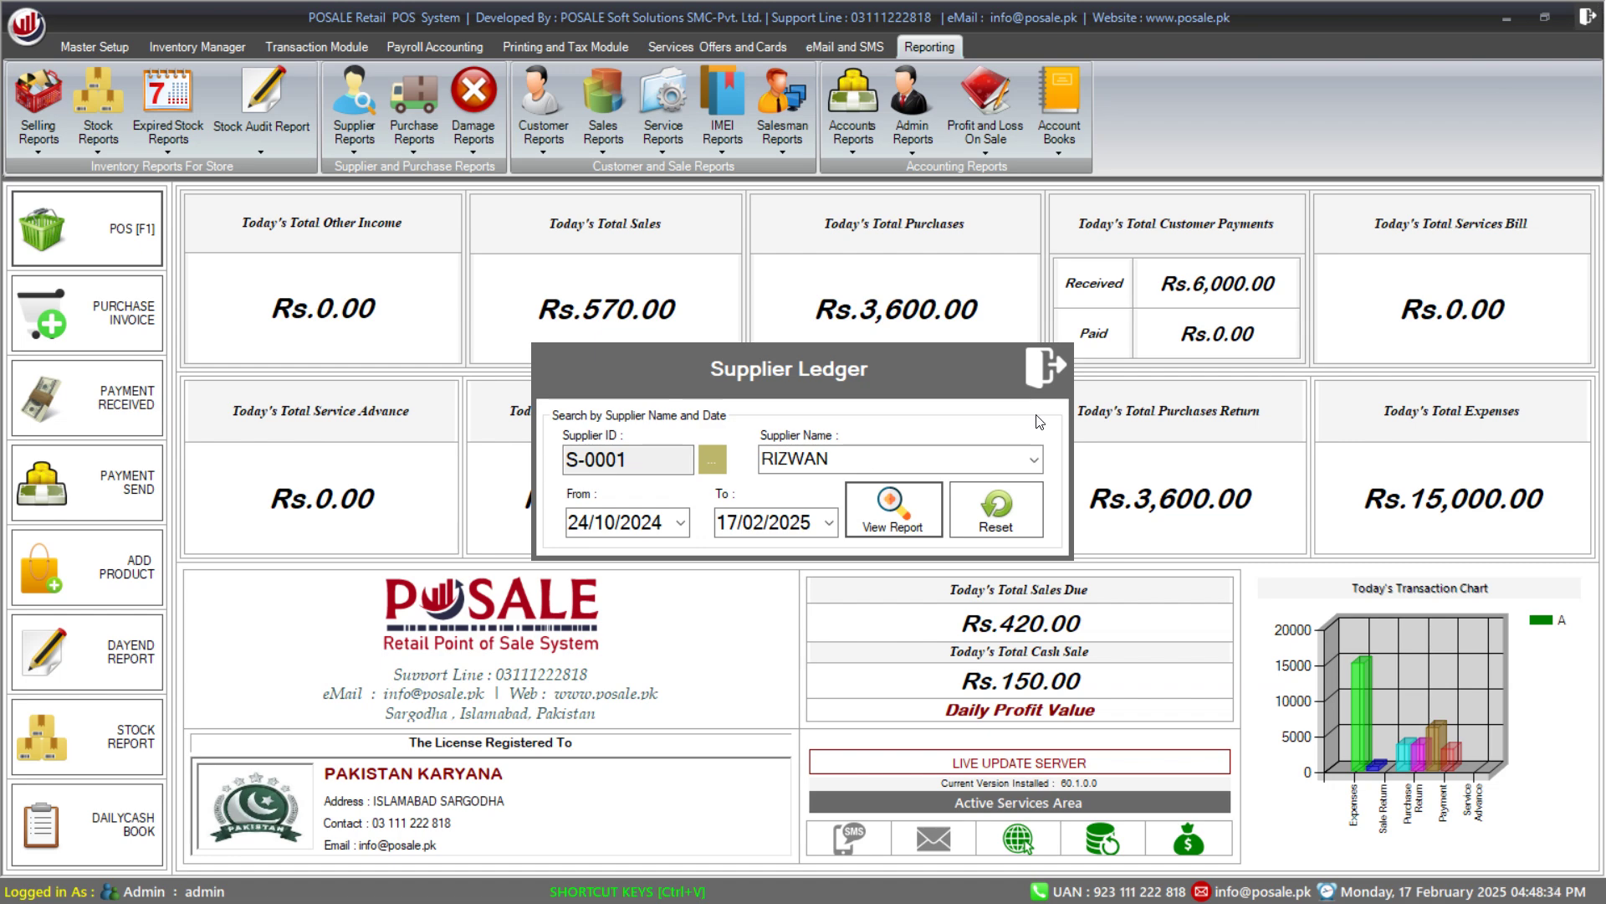
{"action": "left_click", "coordinate": [1051, 379]}
{"action": "left_click", "coordinate": [370, 151]}
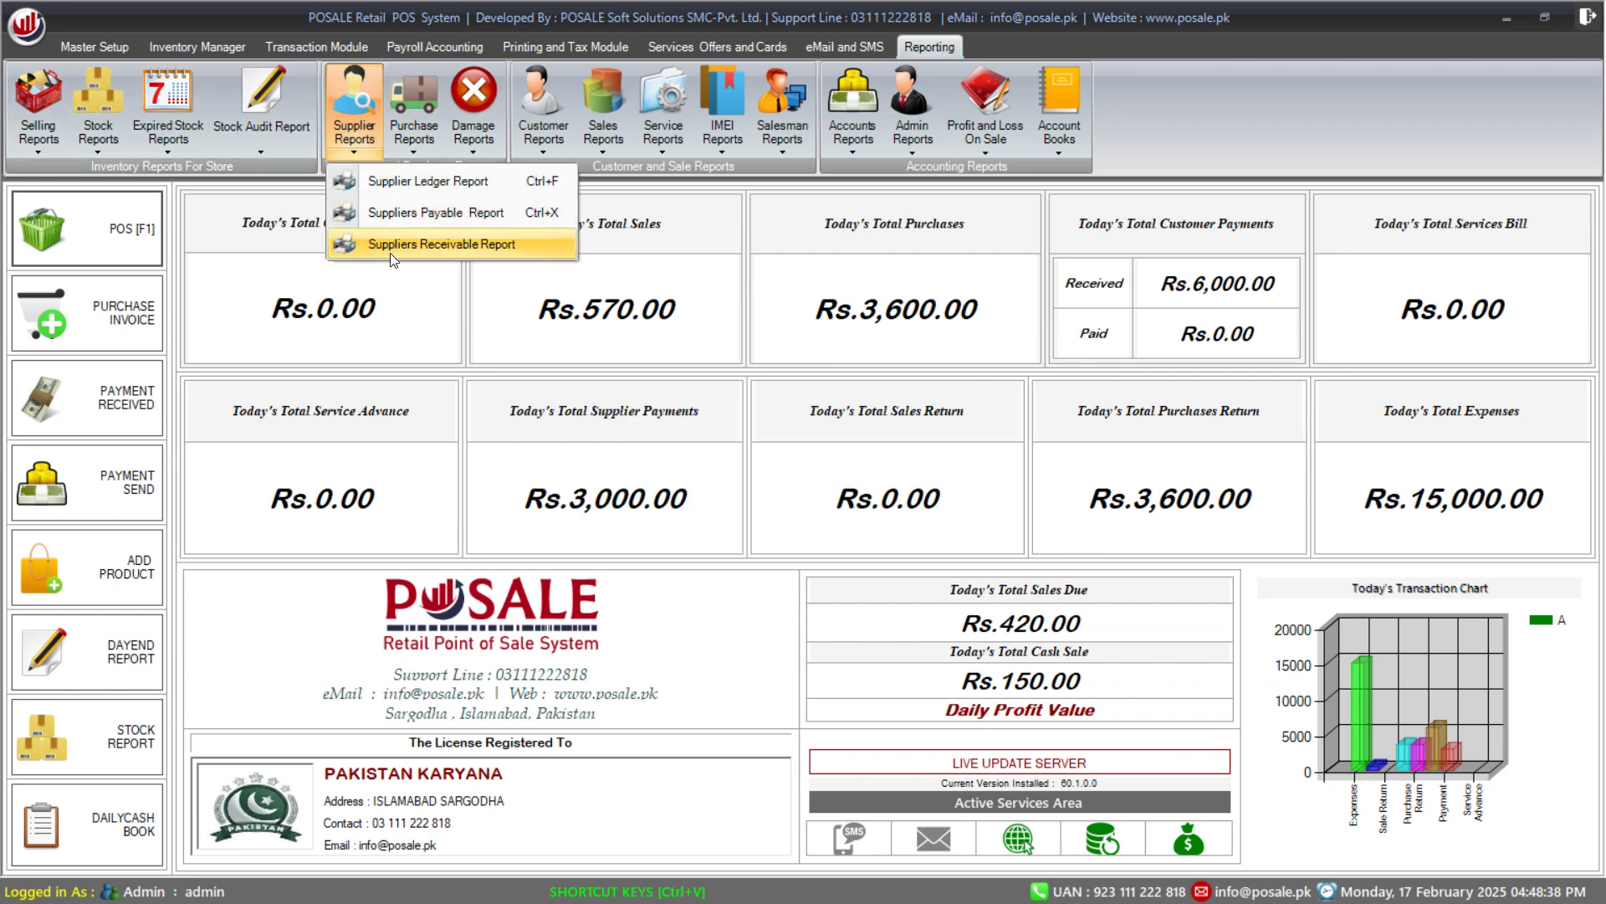
{"action": "left_click", "coordinate": [460, 364]}
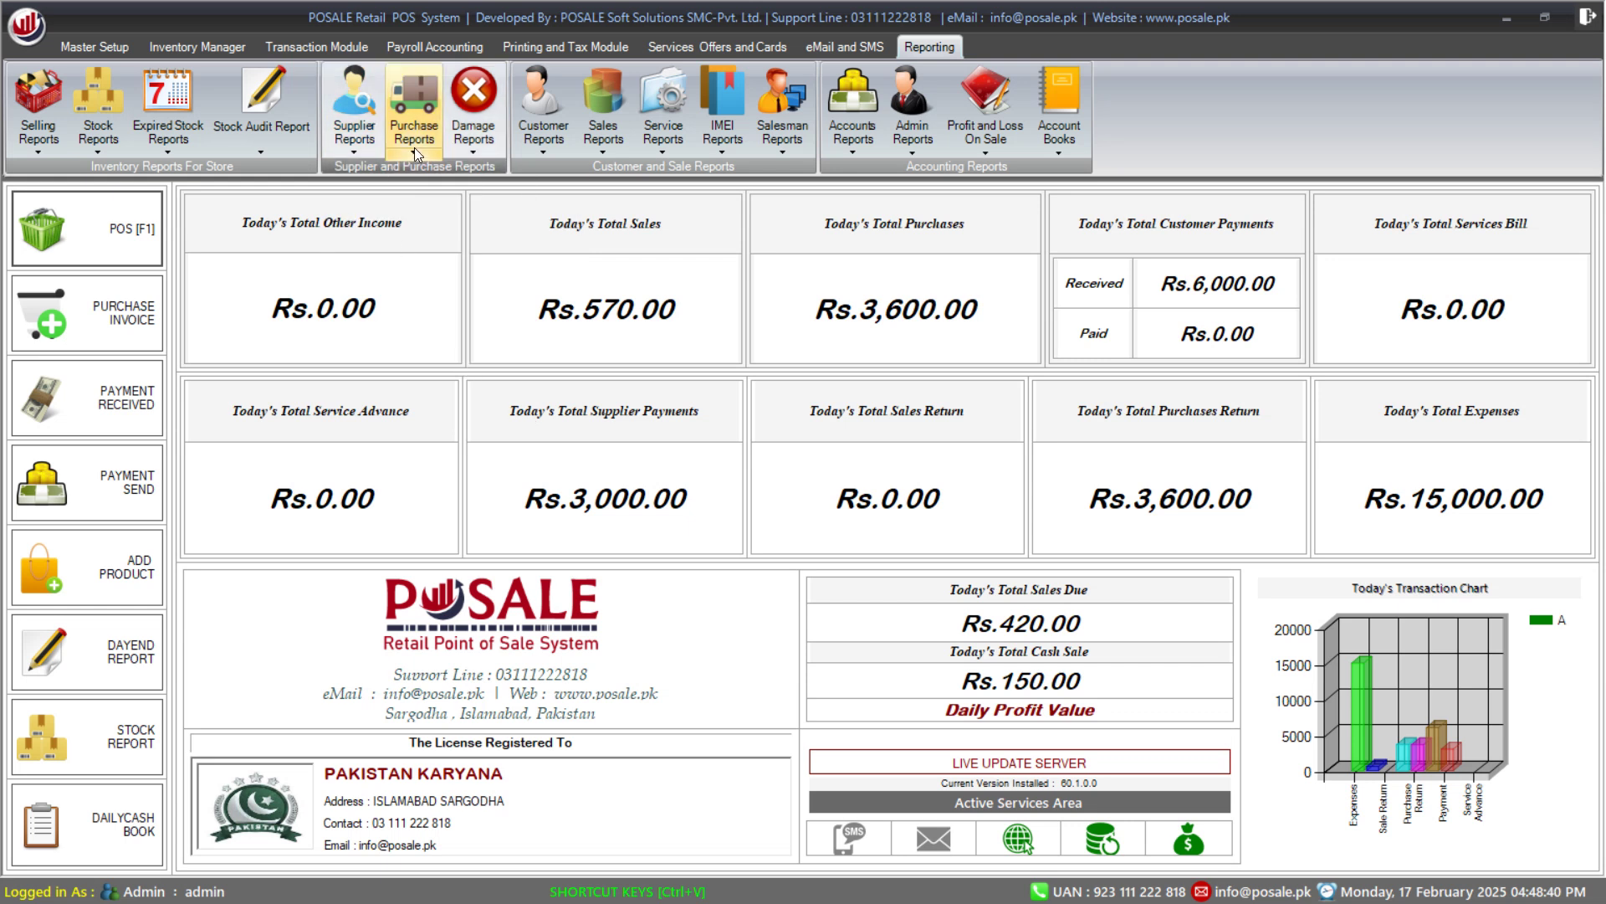
{"action": "left_click", "coordinate": [413, 153]}
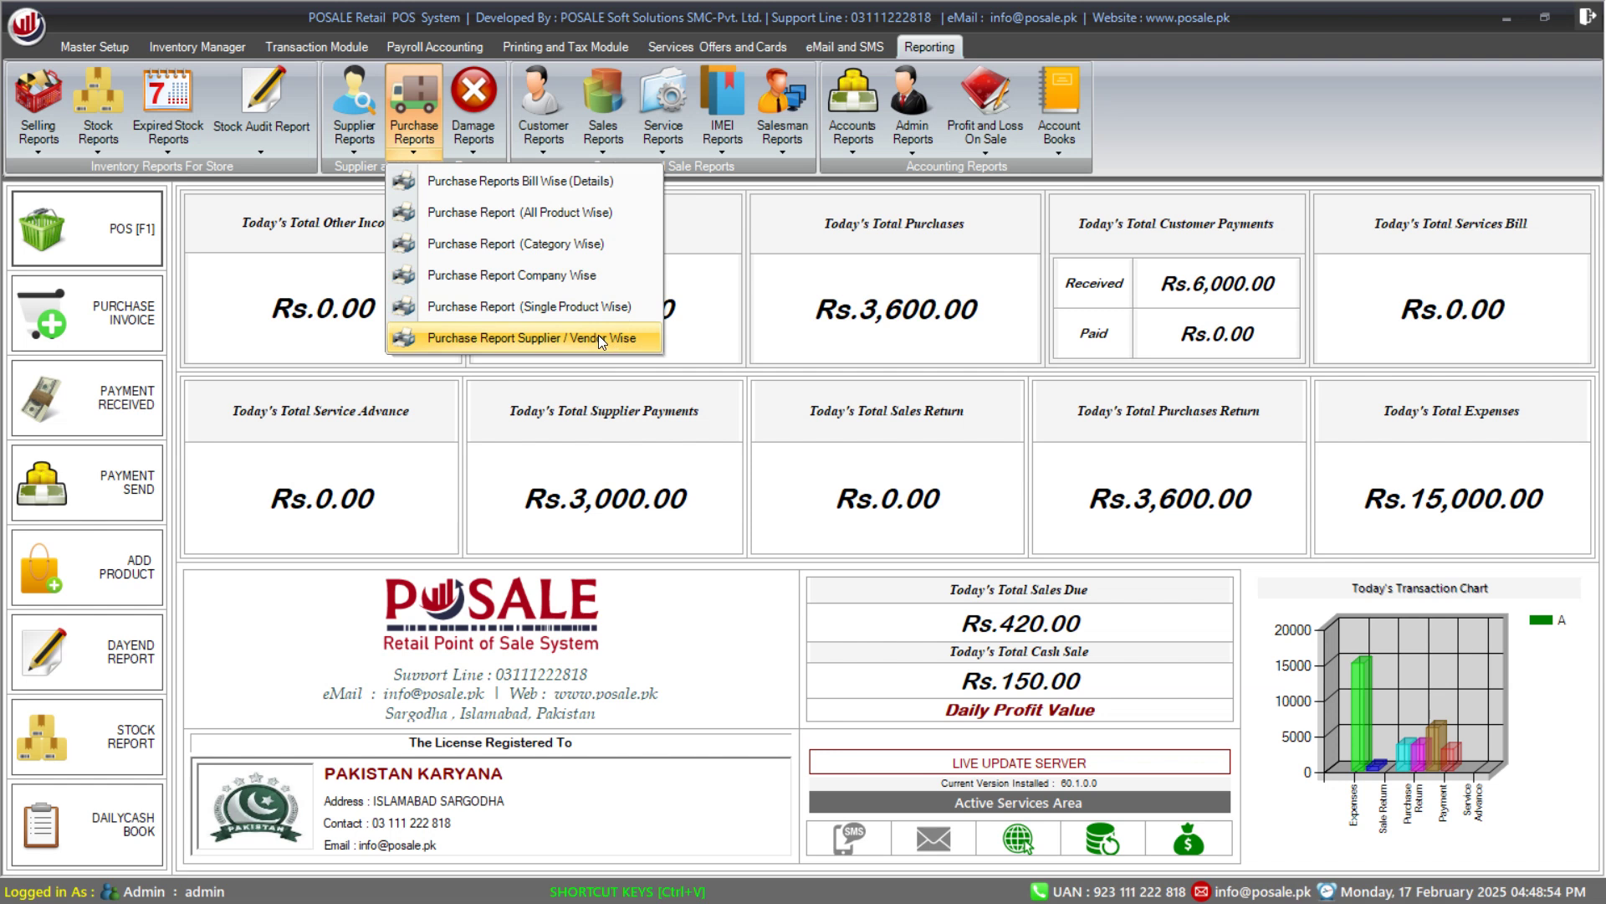
{"action": "left_click", "coordinate": [547, 153]}
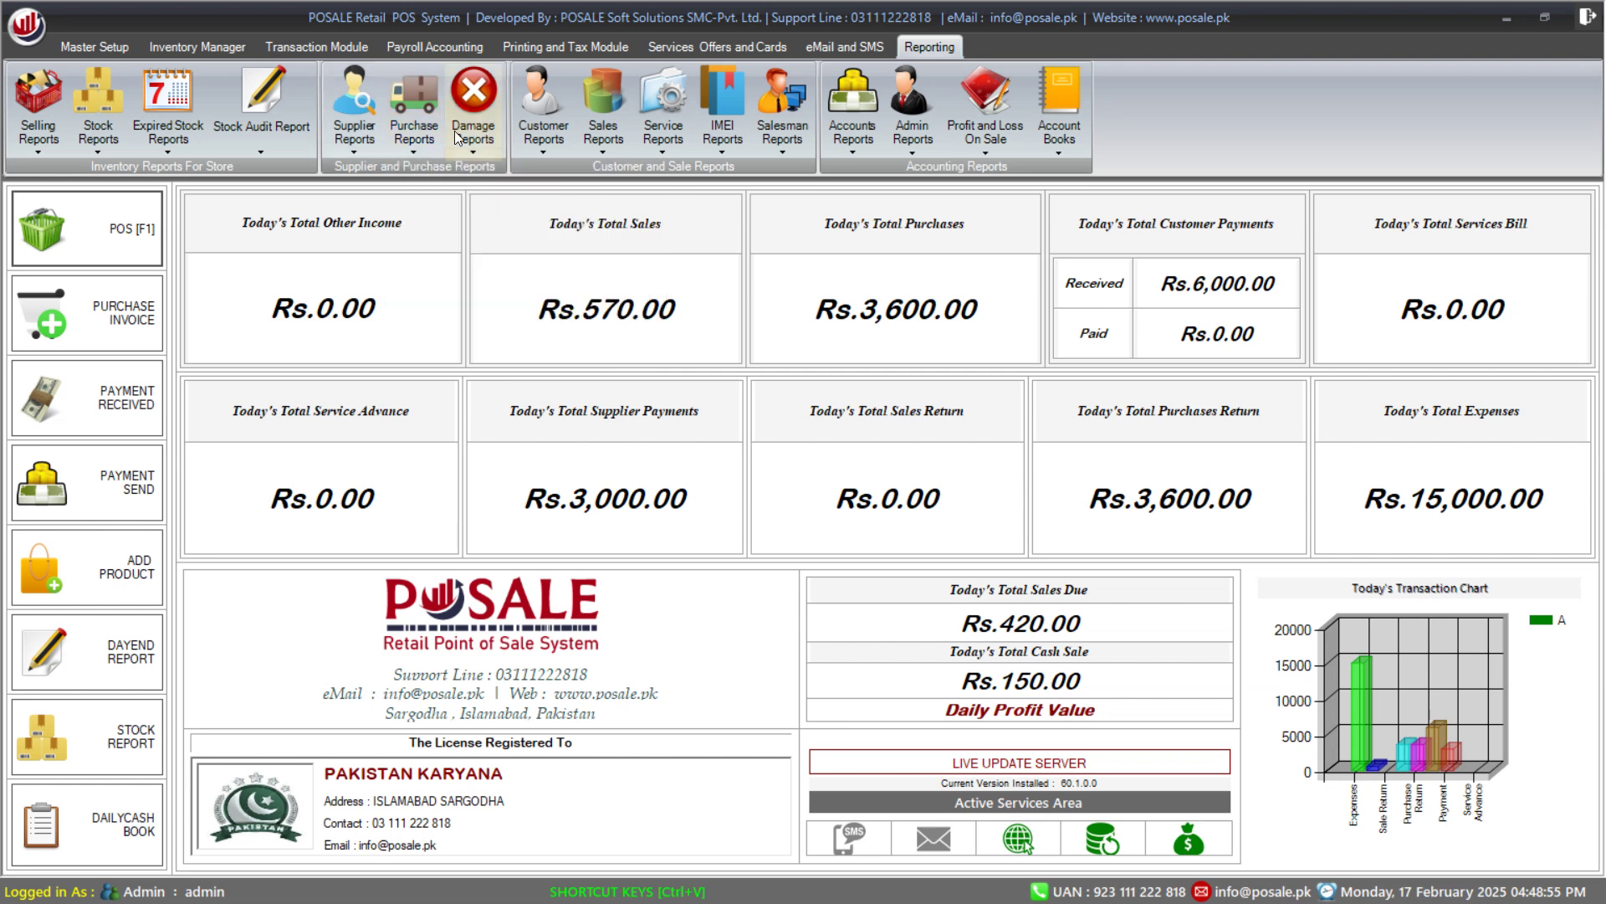
Open the Customer Ledger Report, select a customer, and view that customer's ledger records
{"action": "left_click", "coordinate": [547, 153]}
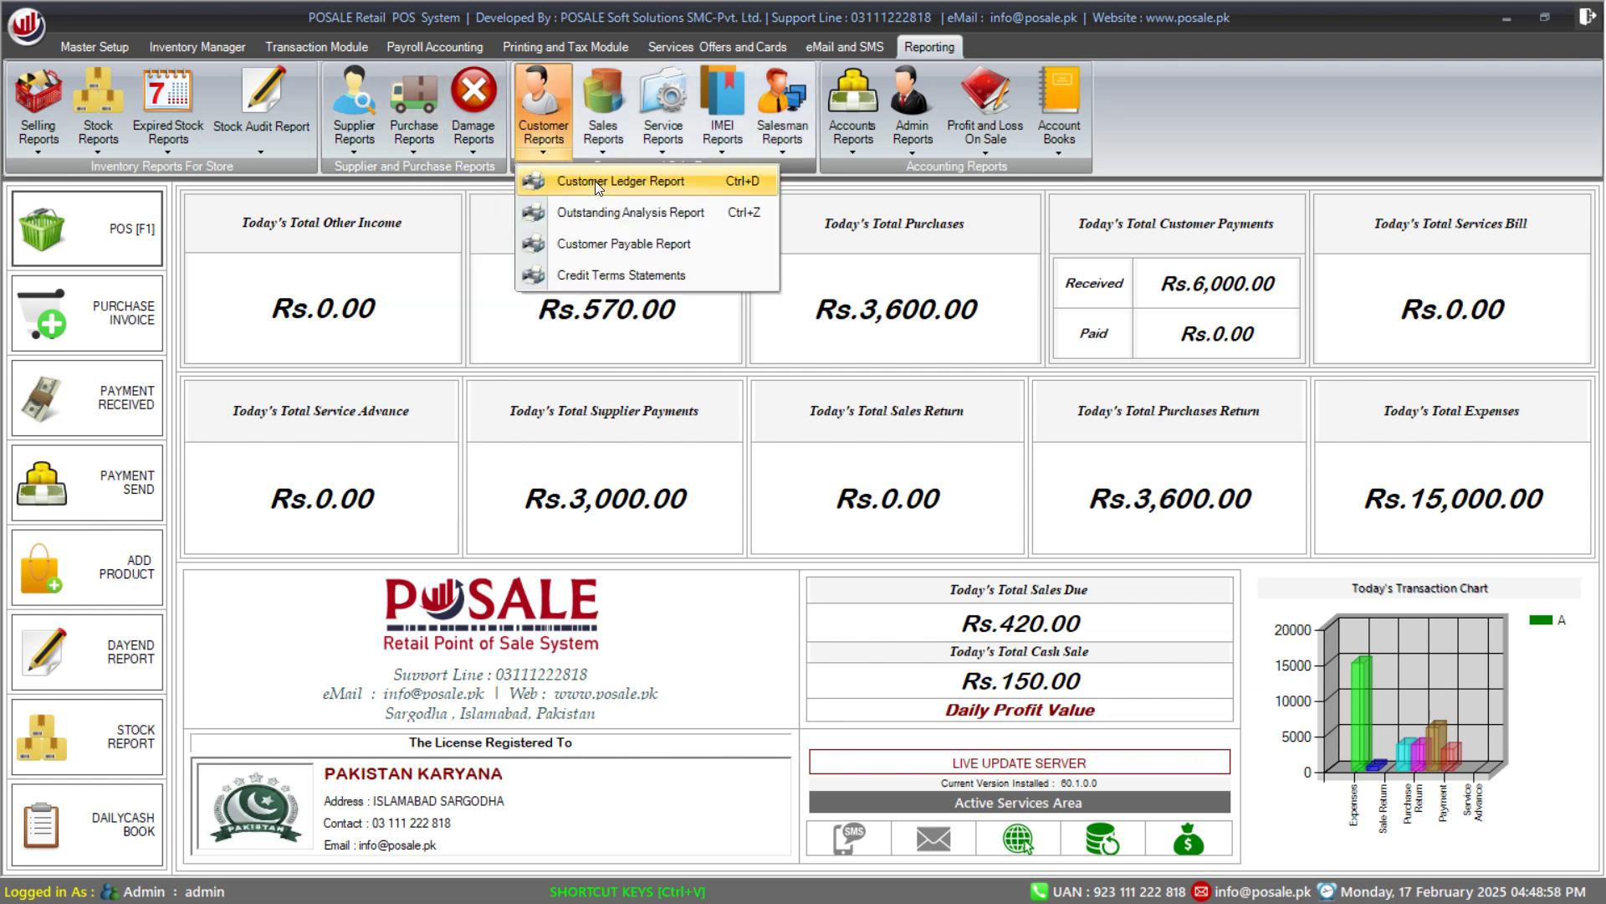
{"action": "left_click", "coordinate": [651, 182]}
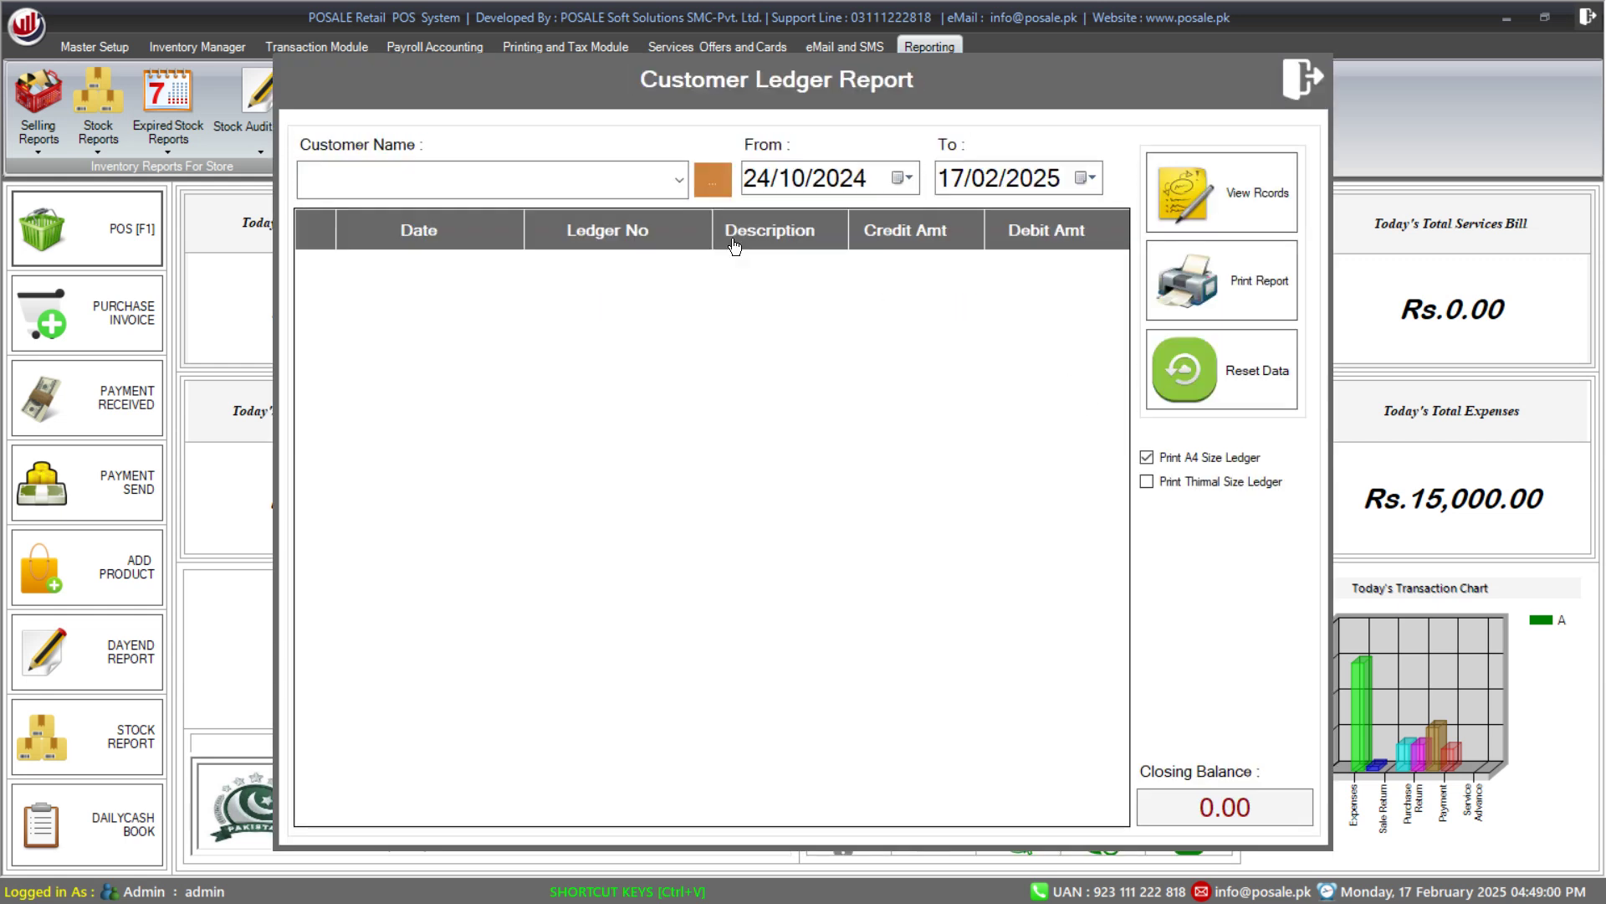
{"action": "left_click", "coordinate": [679, 181]}
{"action": "left_click", "coordinate": [645, 215]}
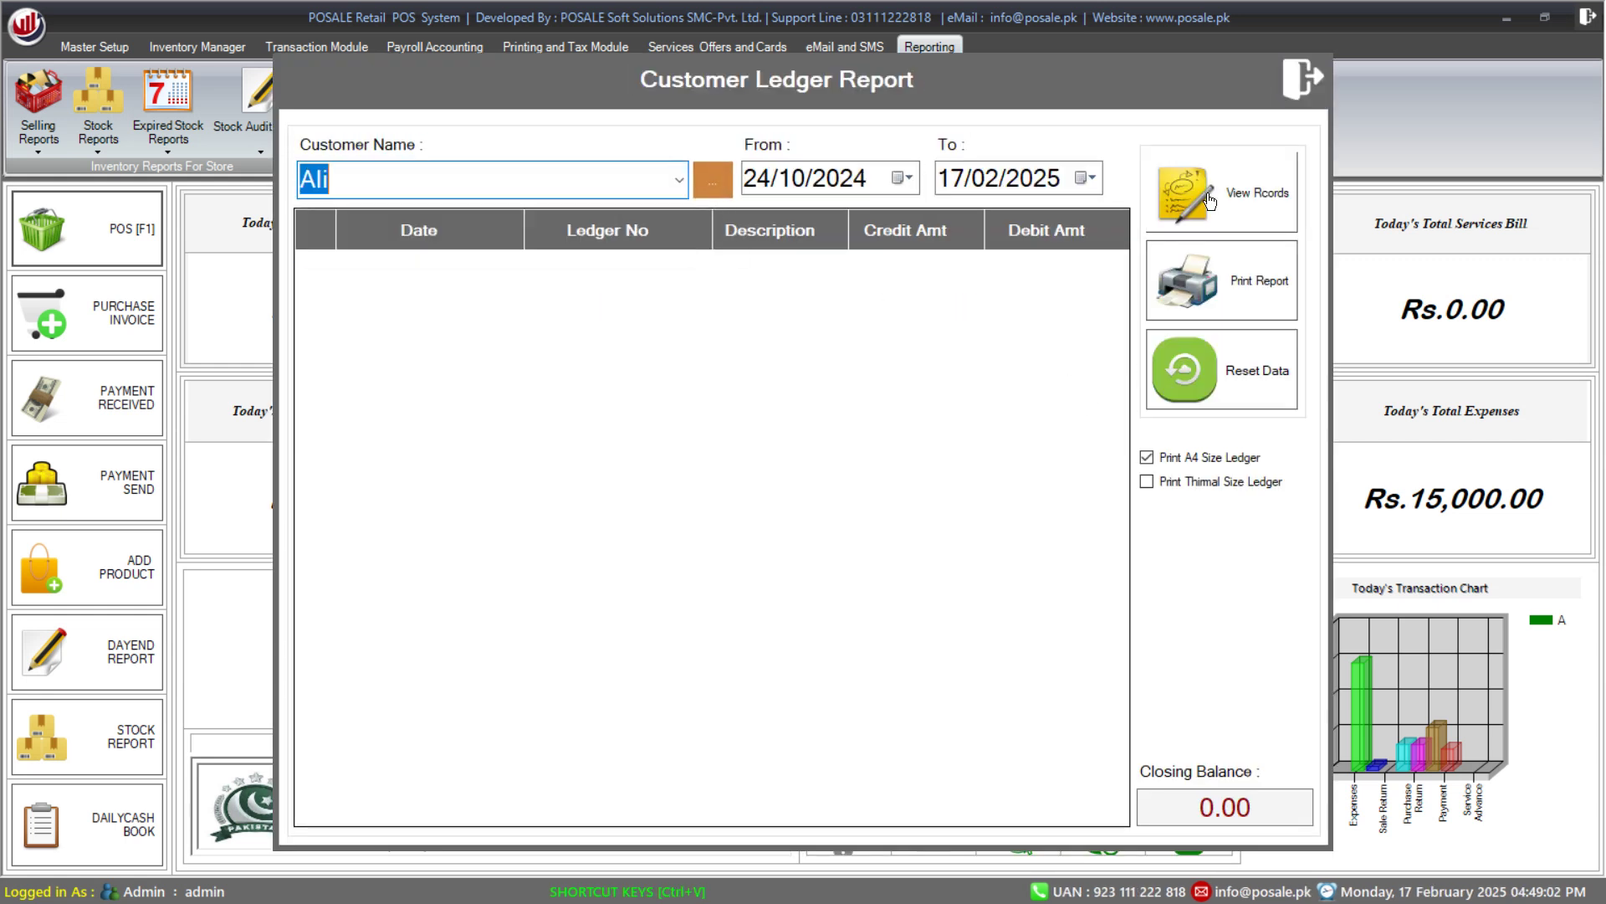
{"action": "left_click", "coordinate": [1245, 201]}
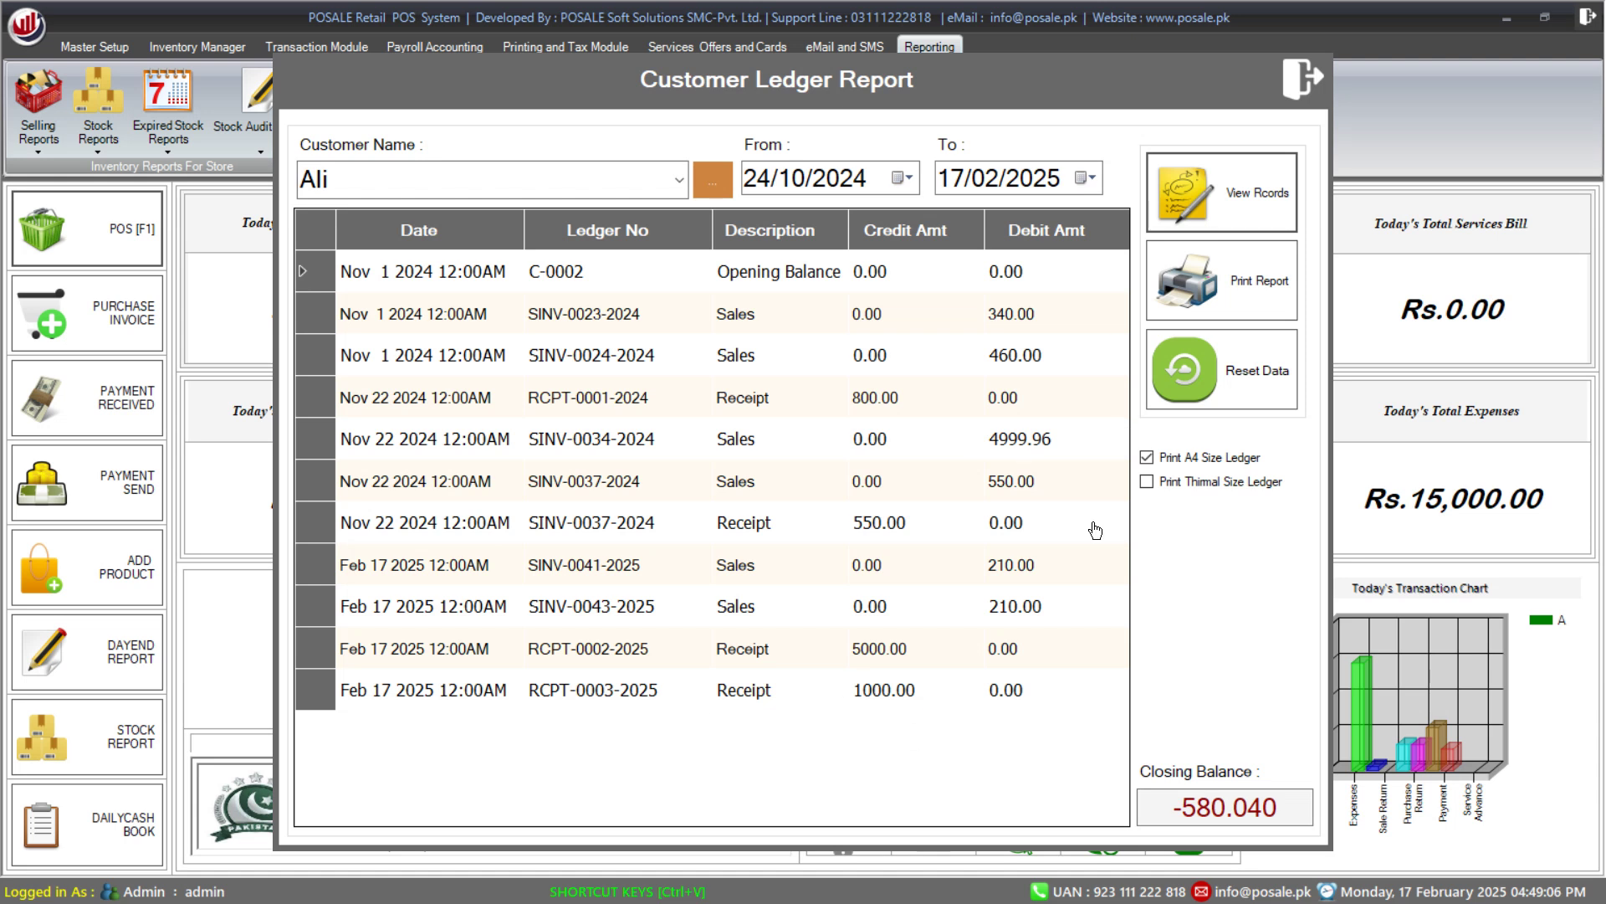
Preview the customer's ledger as an A4 print report, and close the preview and the Customer Ledger Report
{"action": "left_click", "coordinate": [1280, 288]}
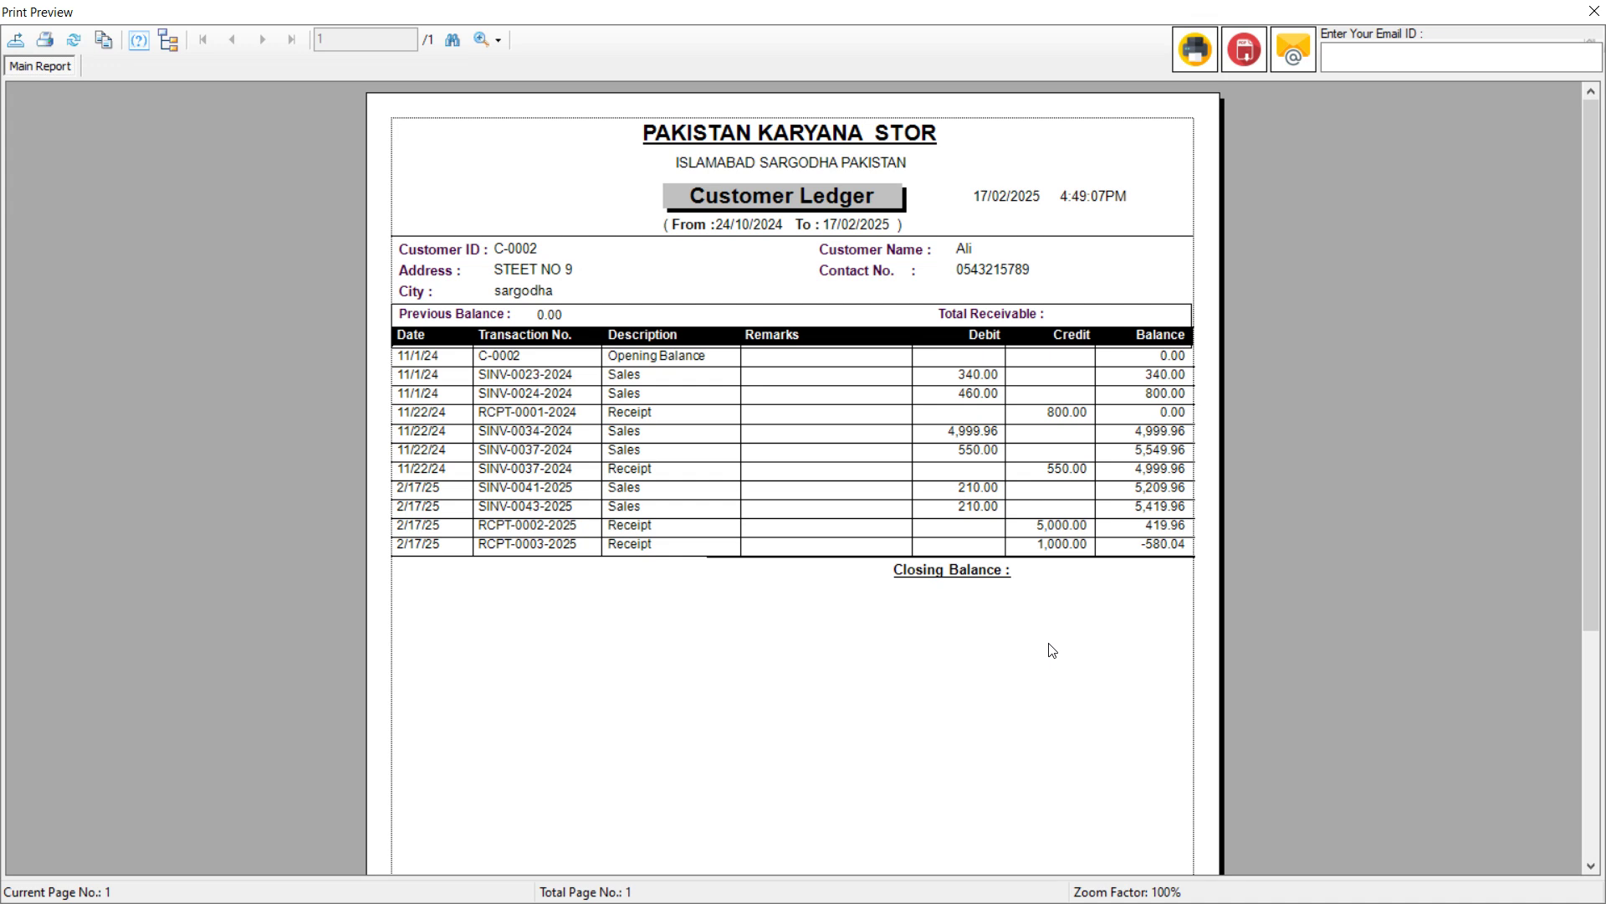
{"action": "left_click", "coordinate": [1595, 11]}
{"action": "left_click", "coordinate": [1309, 87]}
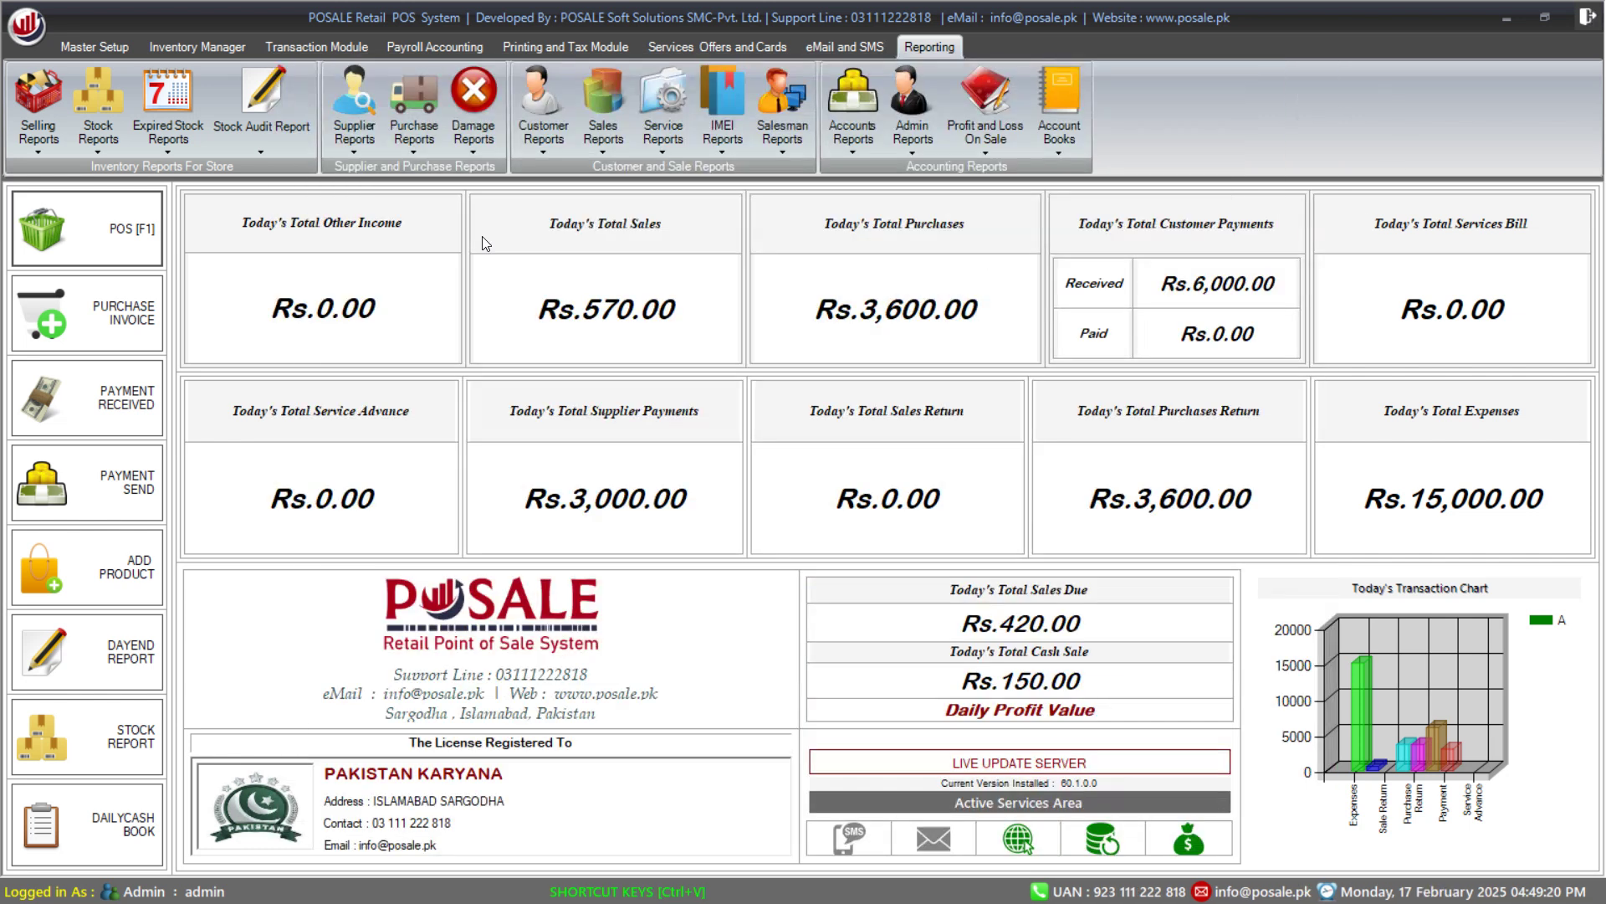
{"action": "left_click", "coordinate": [537, 154]}
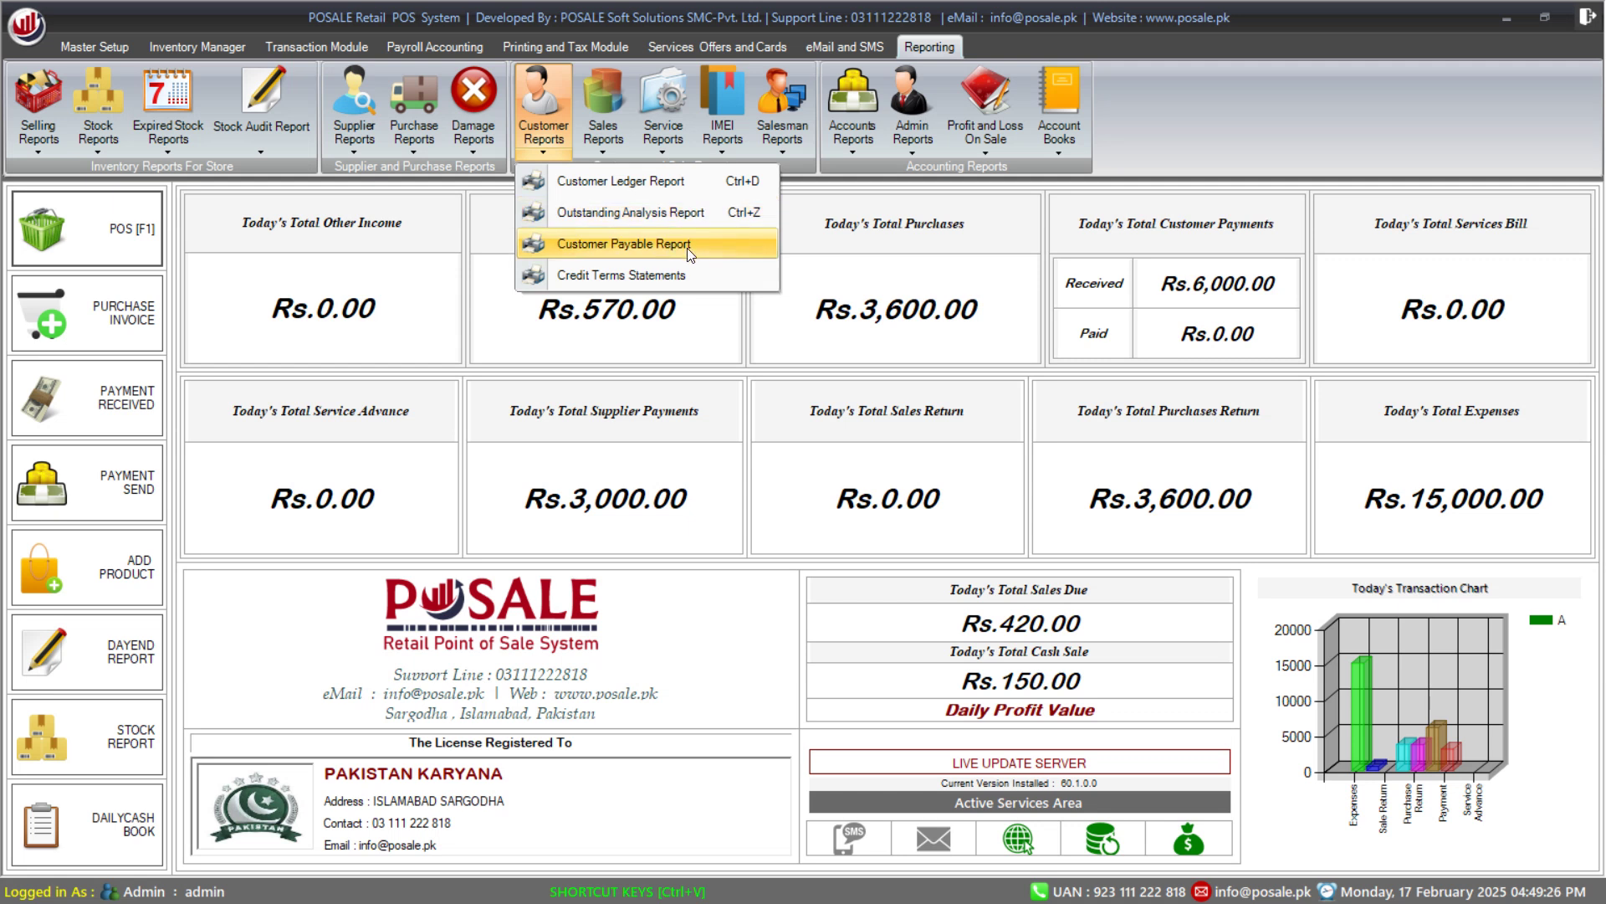
{"action": "left_click", "coordinate": [609, 432]}
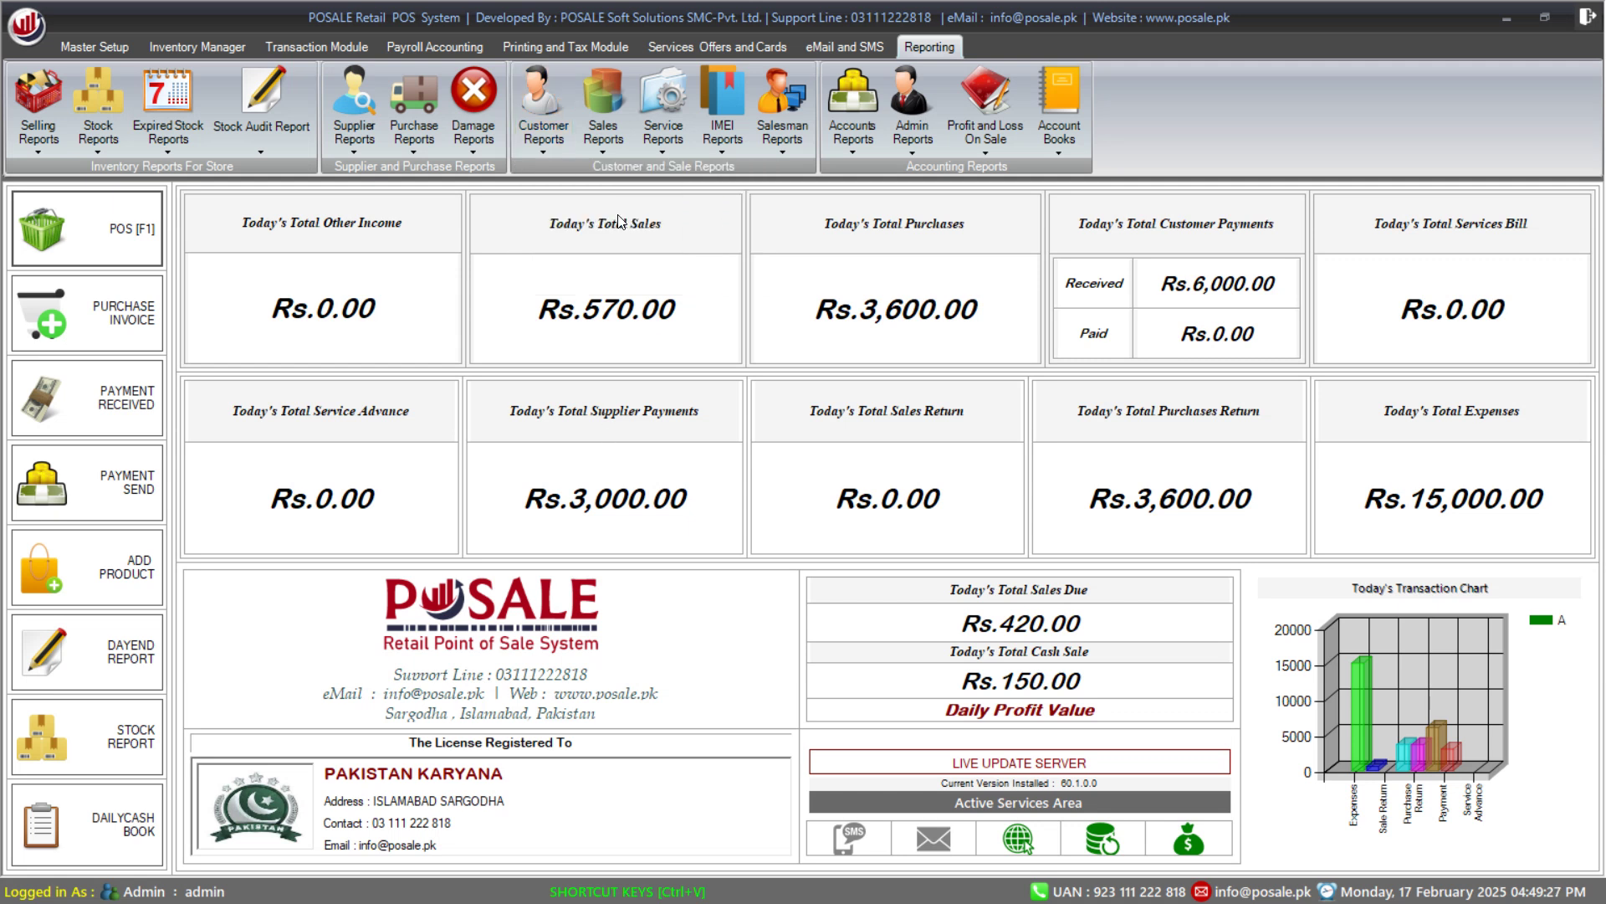
Generate the thermal-size Daily Activities Report from 01/02/2025 to 17/02/2025, review it, and close the preview and the report dialog
{"action": "left_click", "coordinate": [611, 148]}
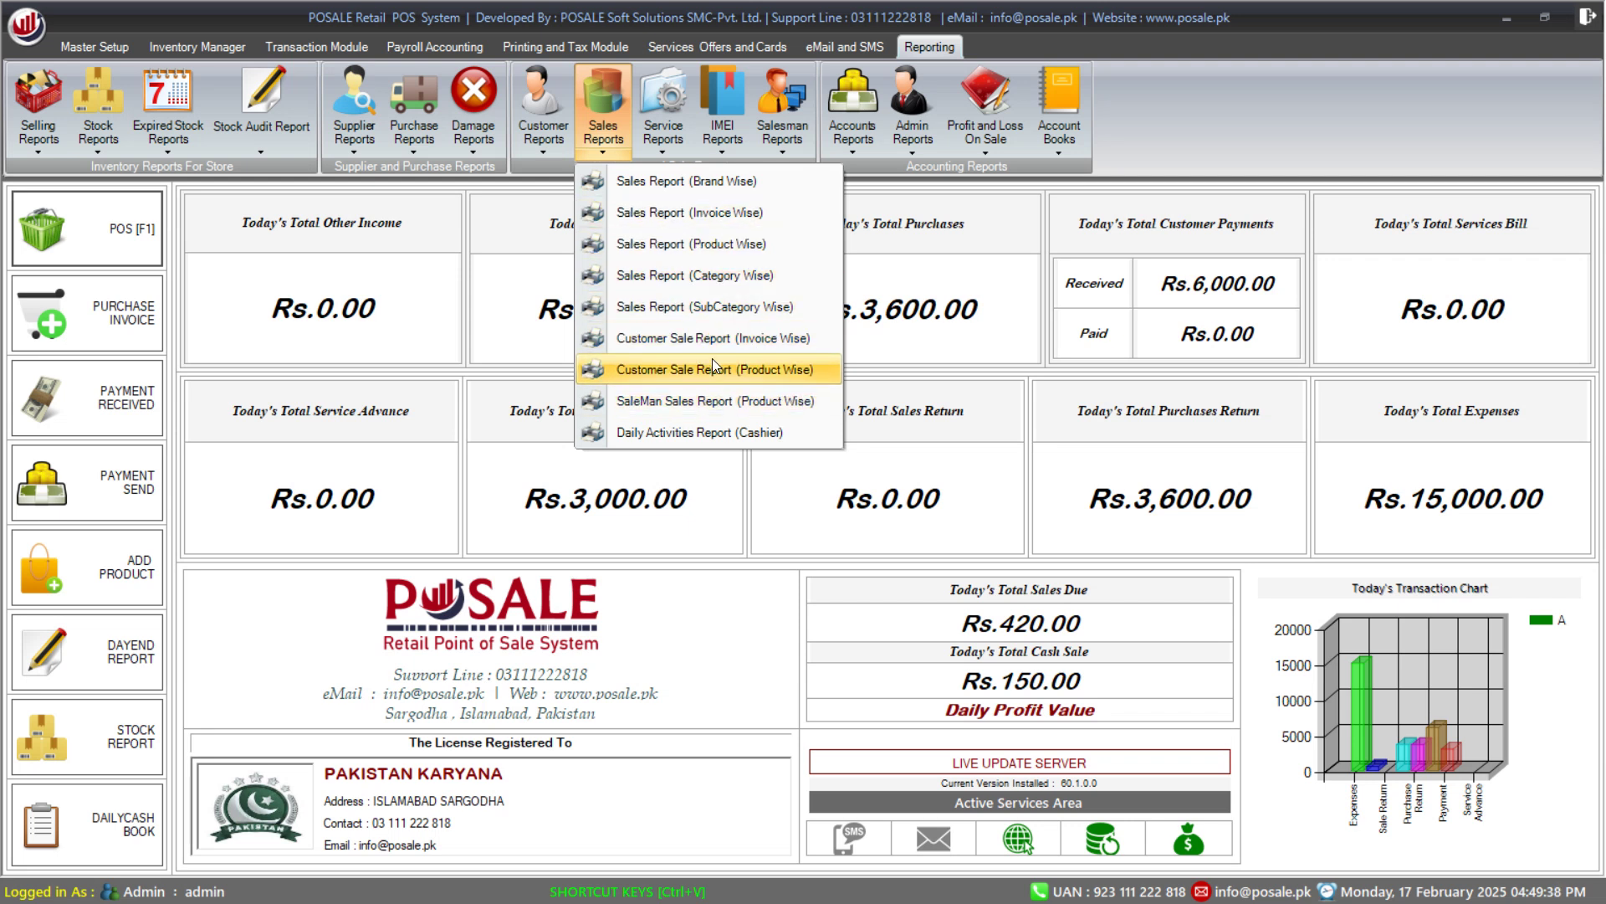
{"action": "left_click", "coordinate": [690, 432]}
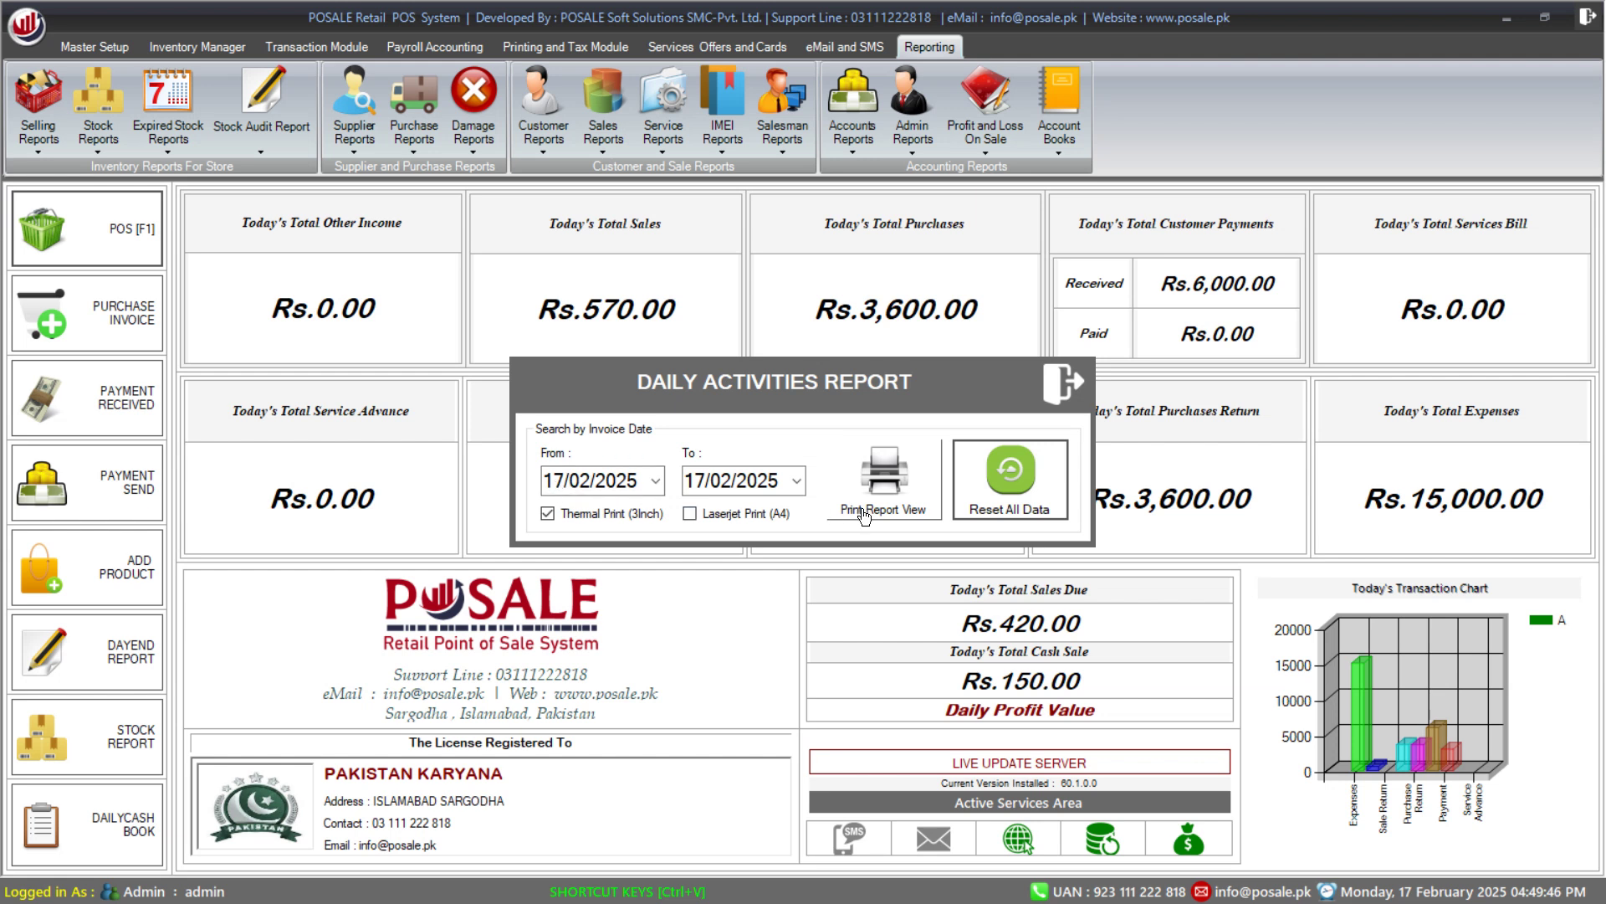
{"action": "left_click", "coordinate": [552, 482]}
{"action": "type", "text": "01"}
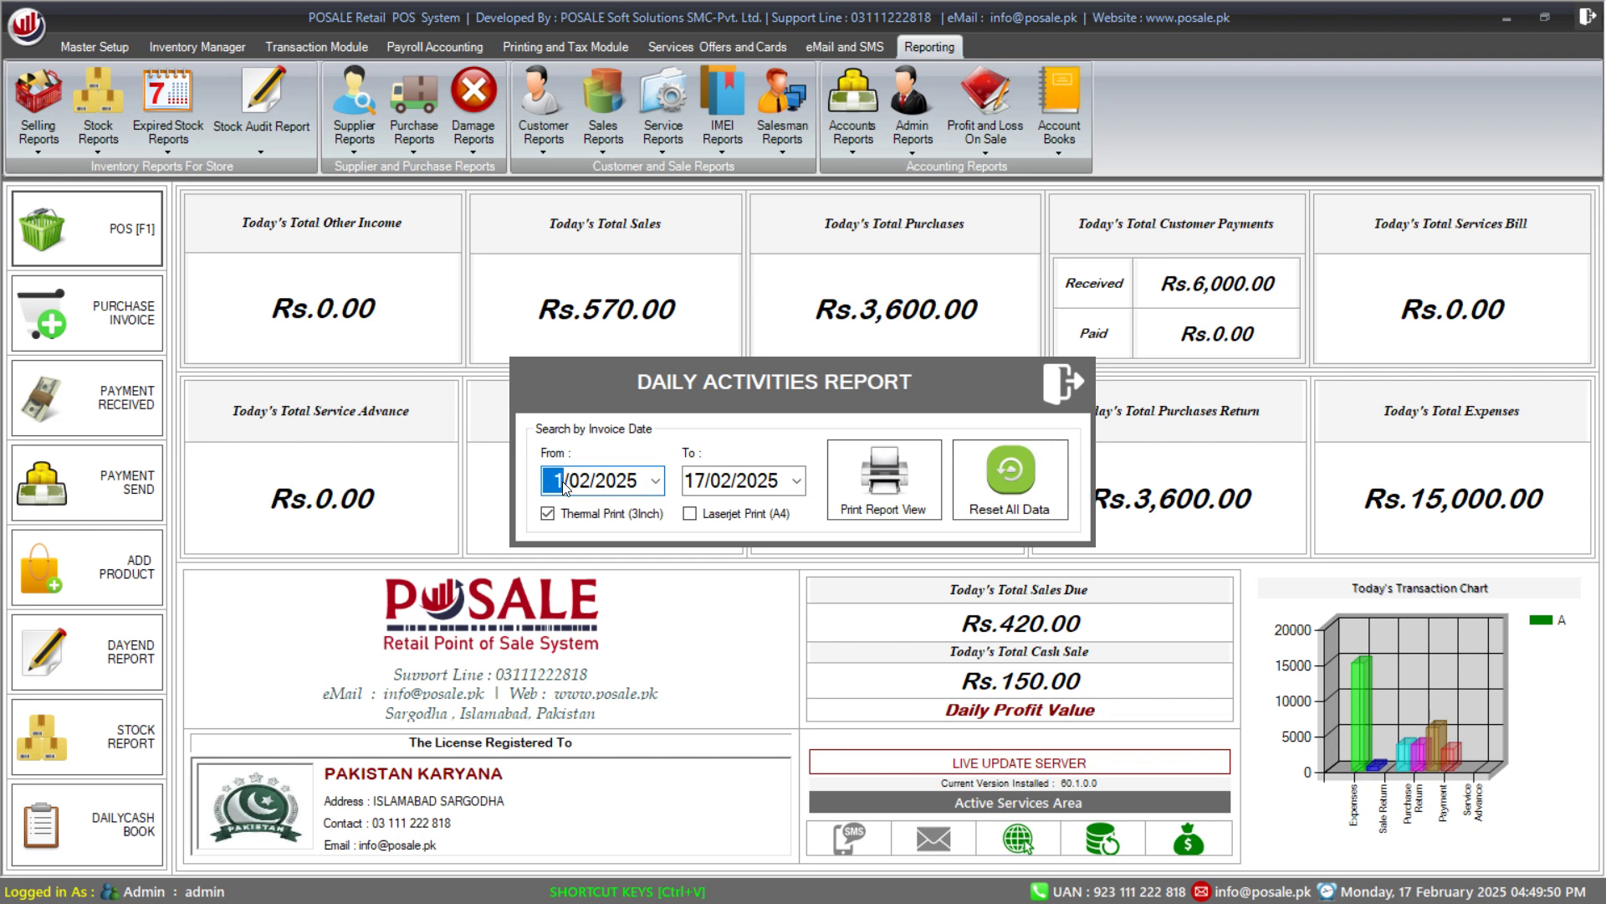
{"action": "left_click", "coordinate": [883, 495]}
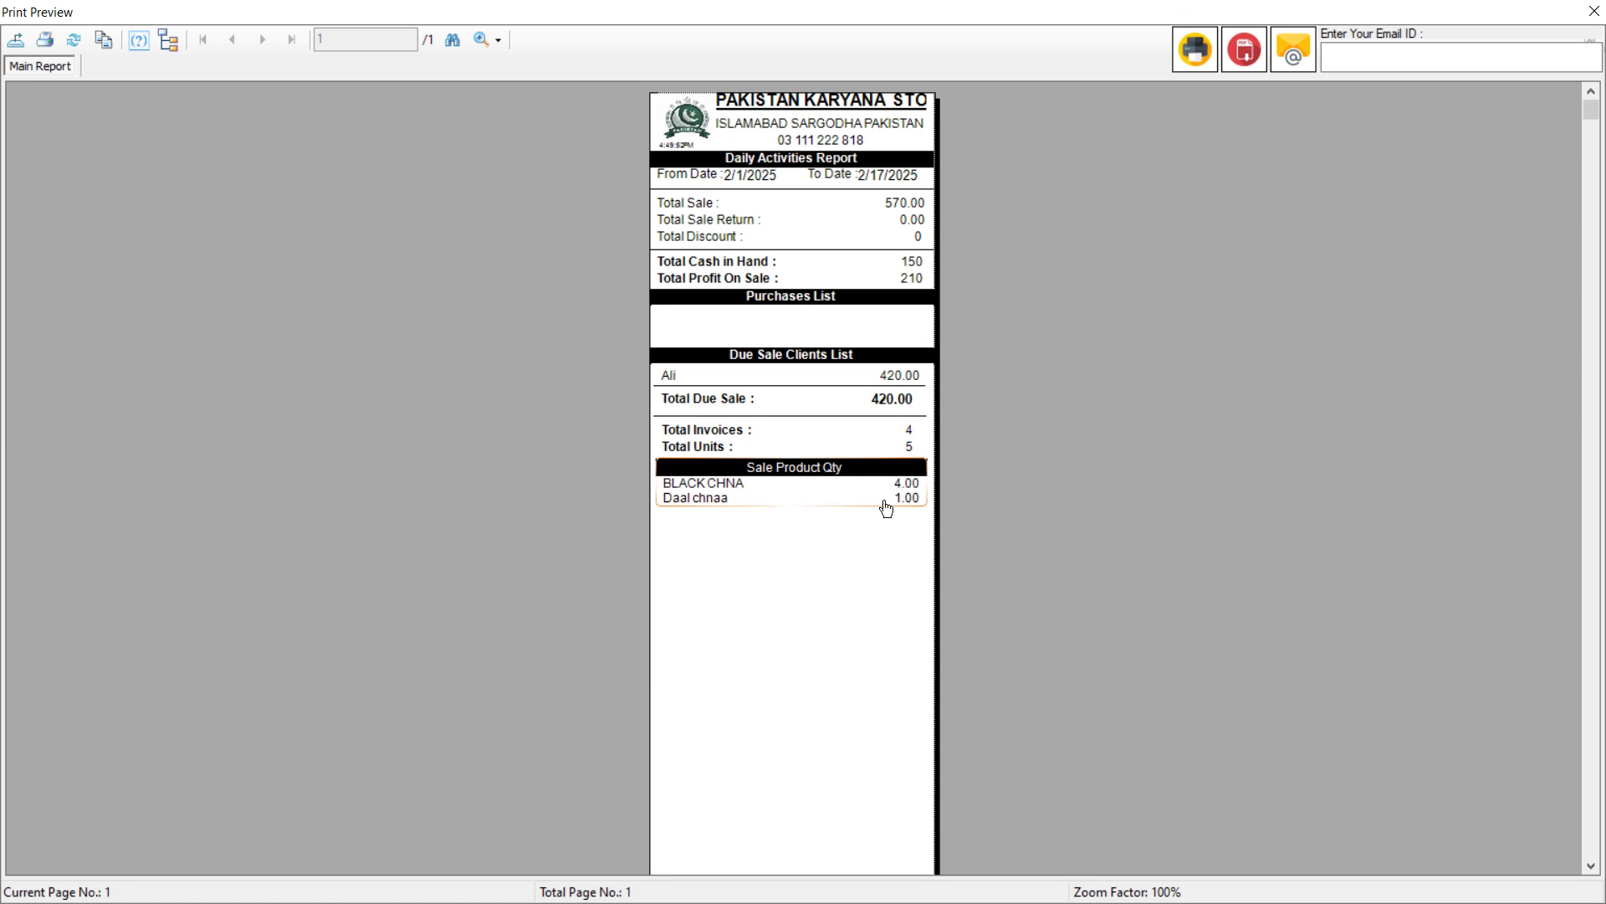
{"action": "left_click", "coordinate": [1594, 11]}
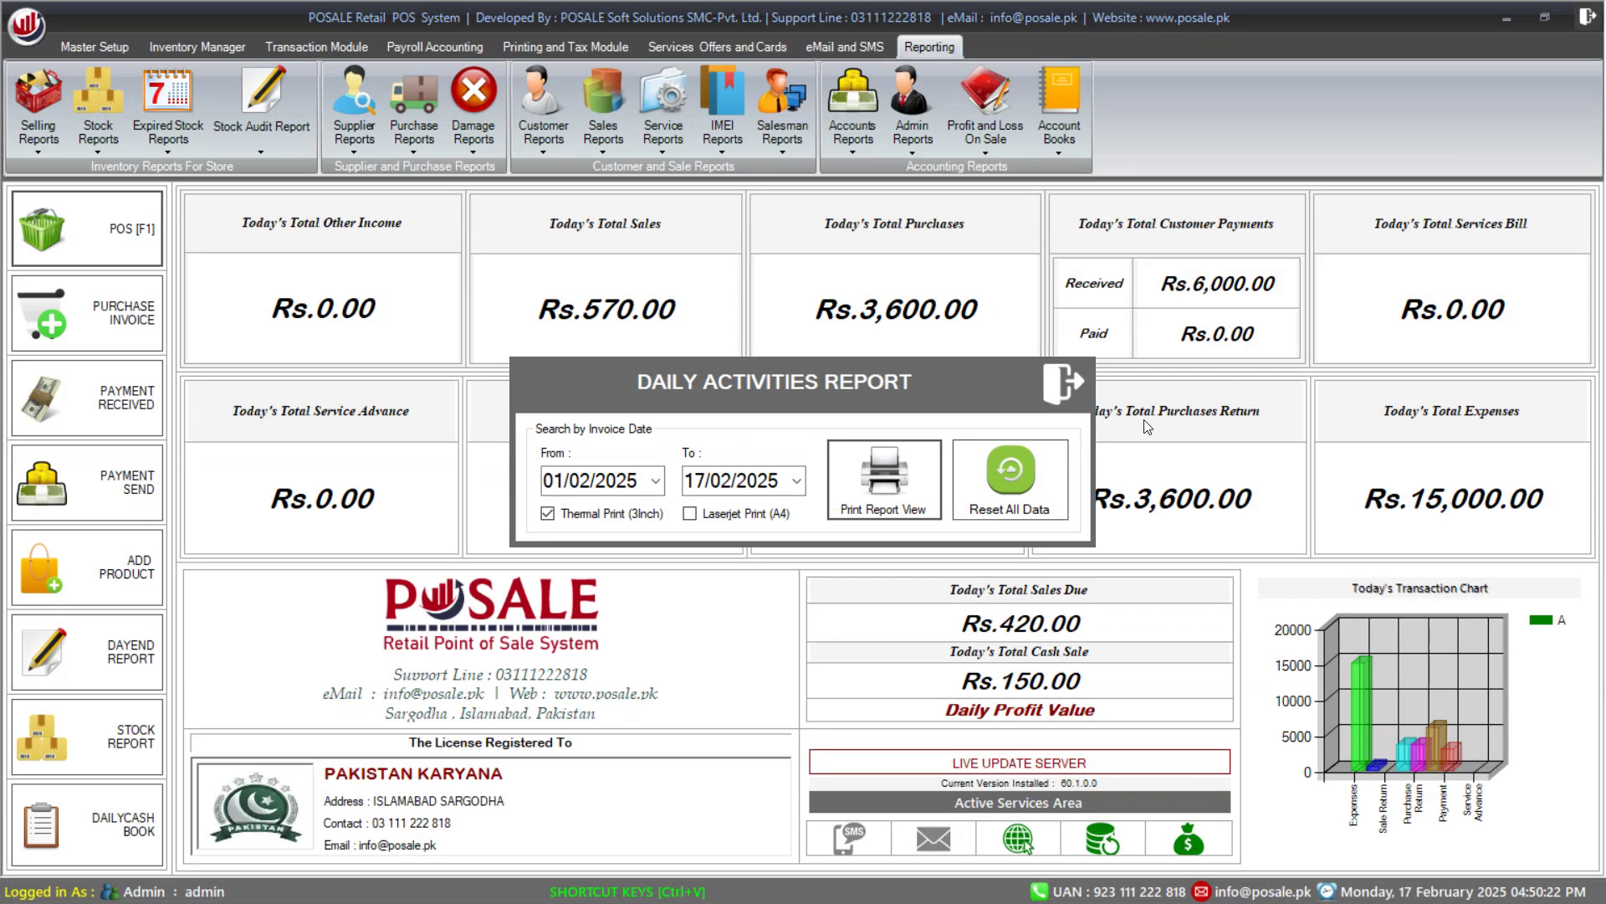
{"action": "left_click", "coordinate": [1061, 394]}
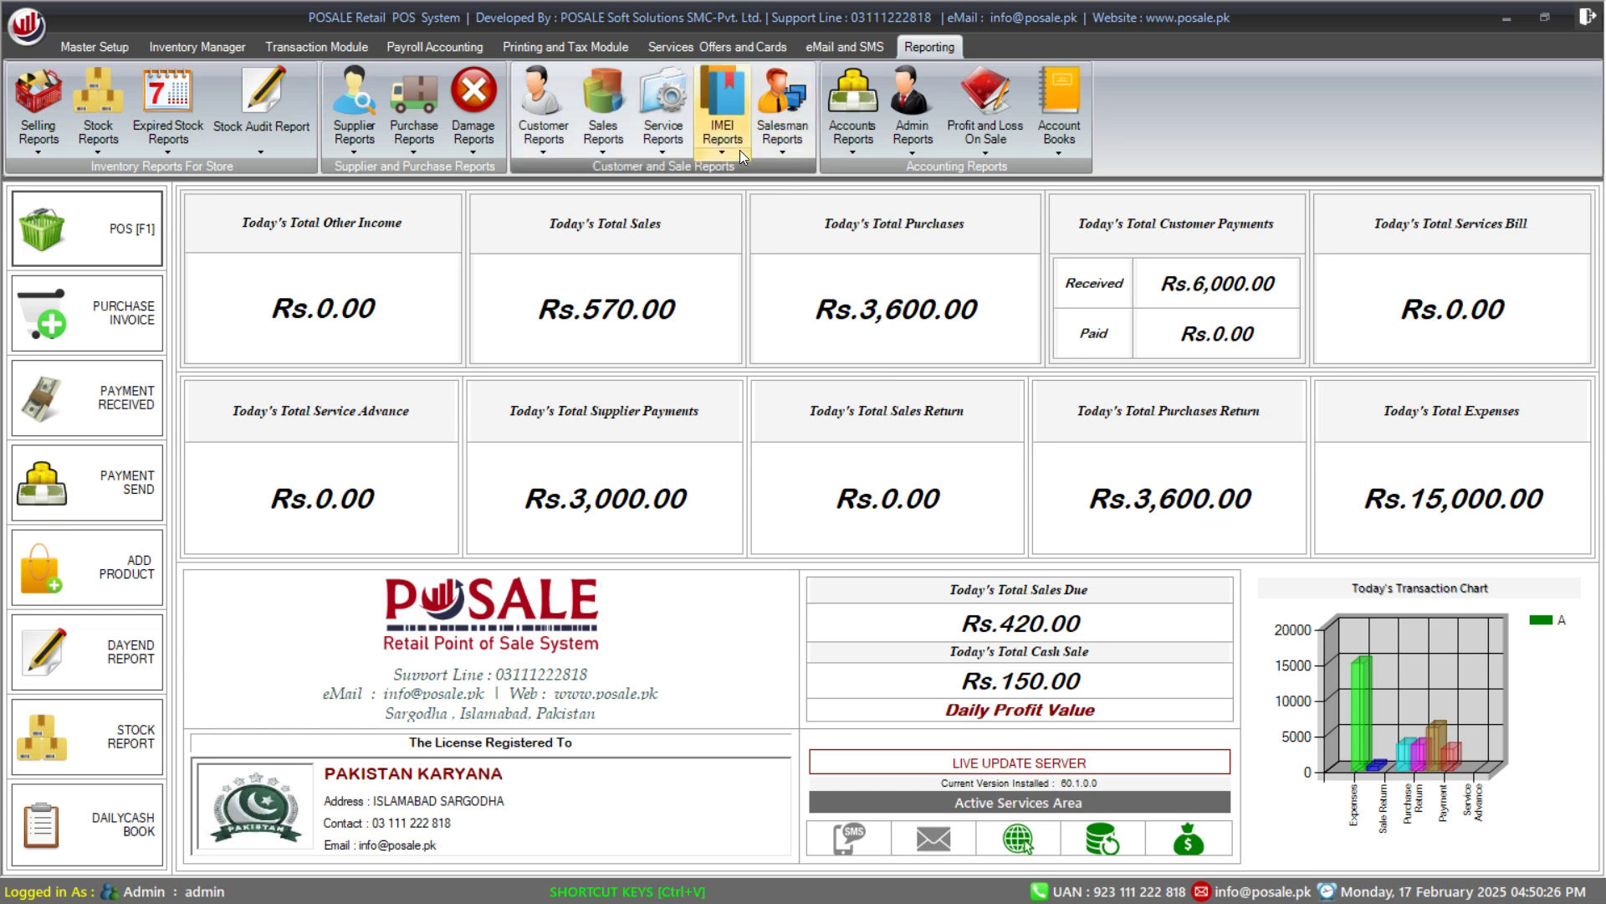
{"action": "left_click", "coordinate": [846, 153]}
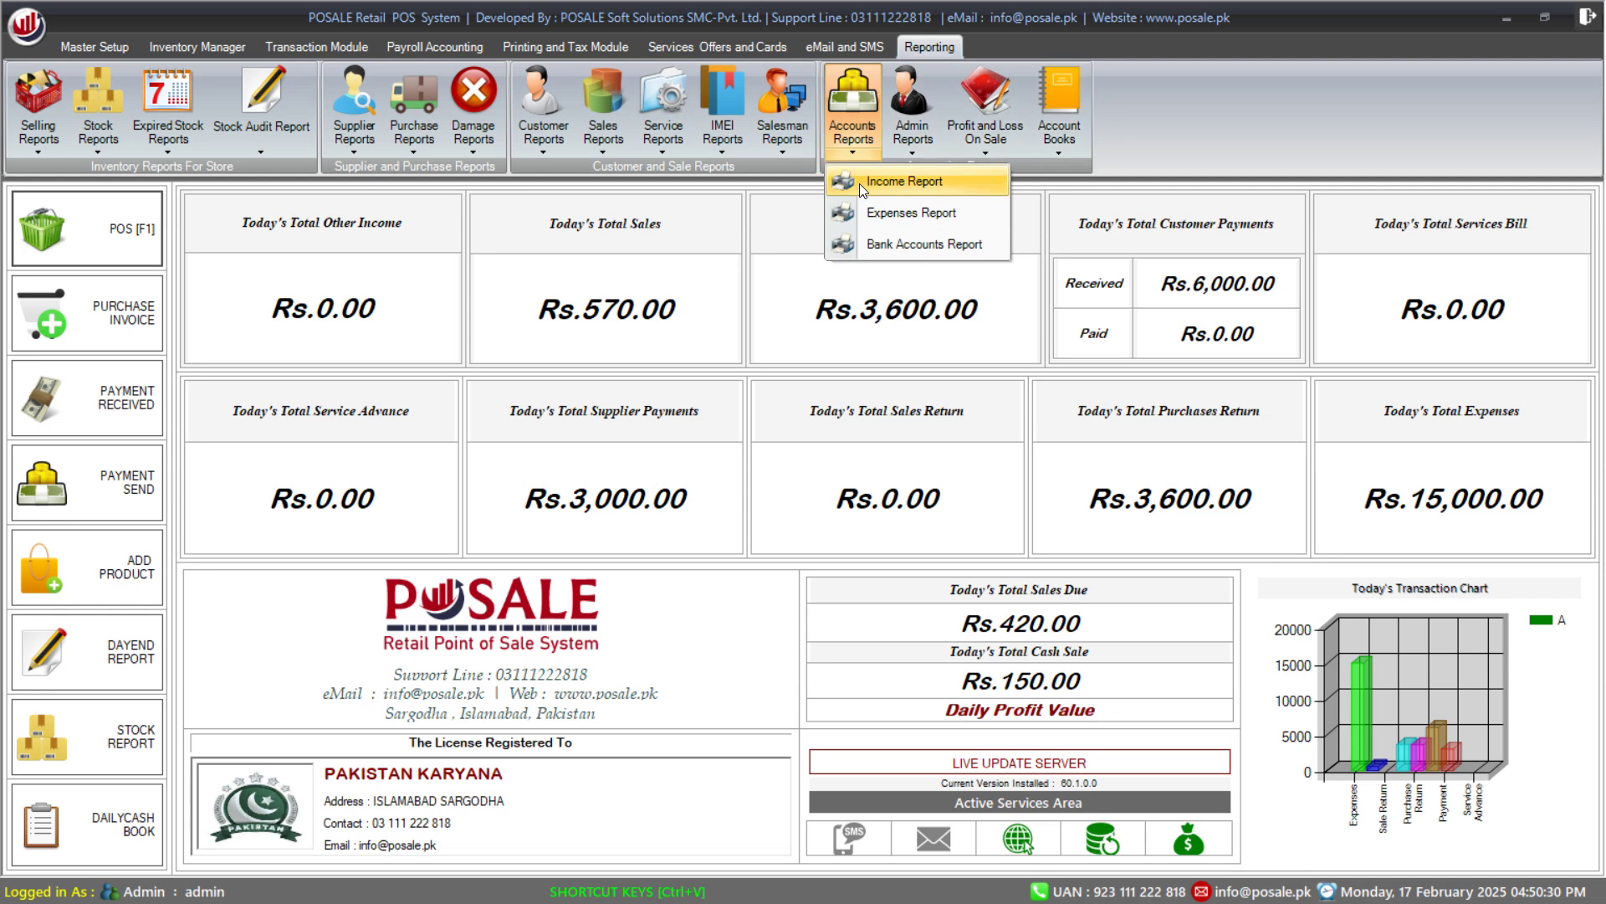
{"action": "left_click", "coordinate": [946, 247]}
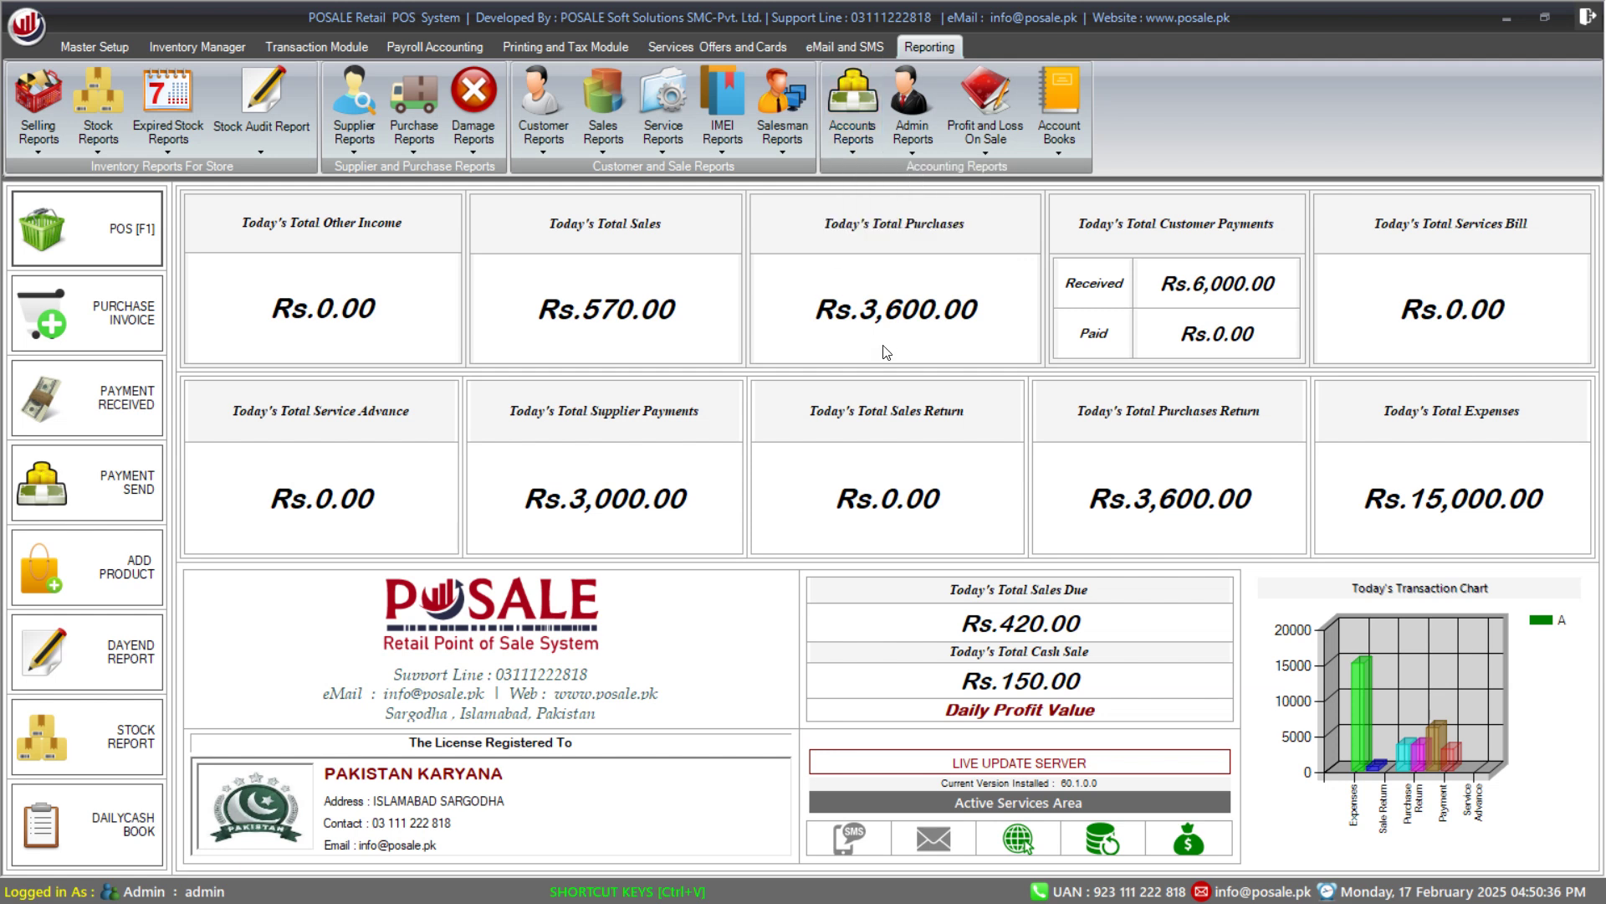
Generate the Over All Business Balance Sheet Report from 01/02/2025 to 17/02/2025
{"action": "left_click", "coordinate": [911, 157]}
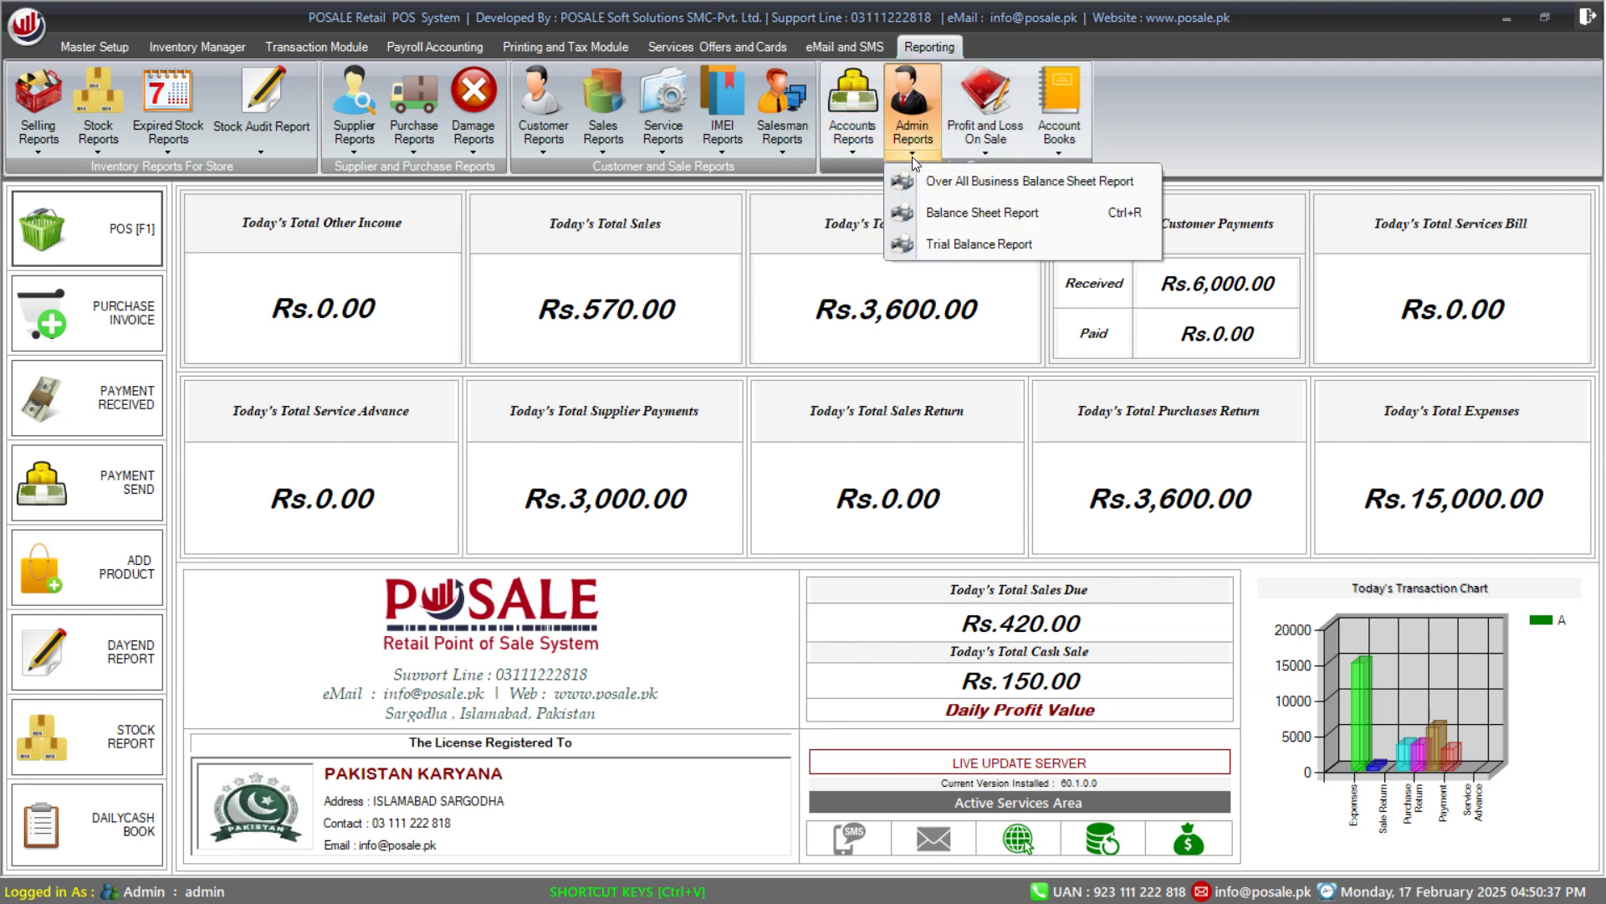
{"action": "left_click", "coordinate": [951, 186]}
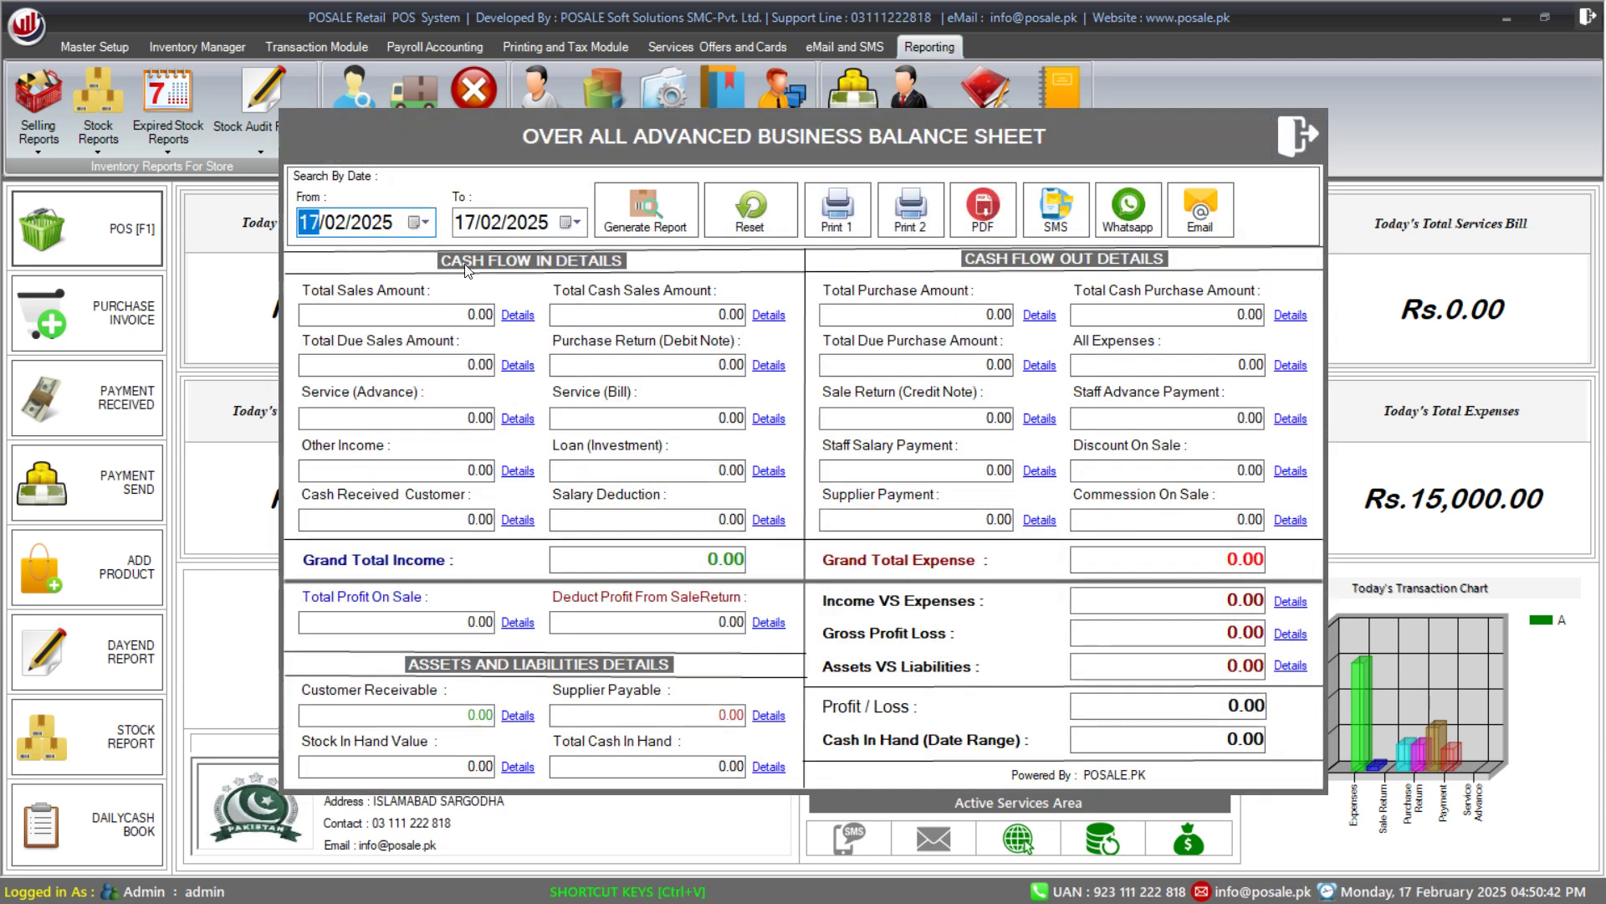
{"action": "type", "text": "1"}
{"action": "key", "text": "Tab"}
{"action": "key", "text": "Tab"}
{"action": "key", "text": "Return"}
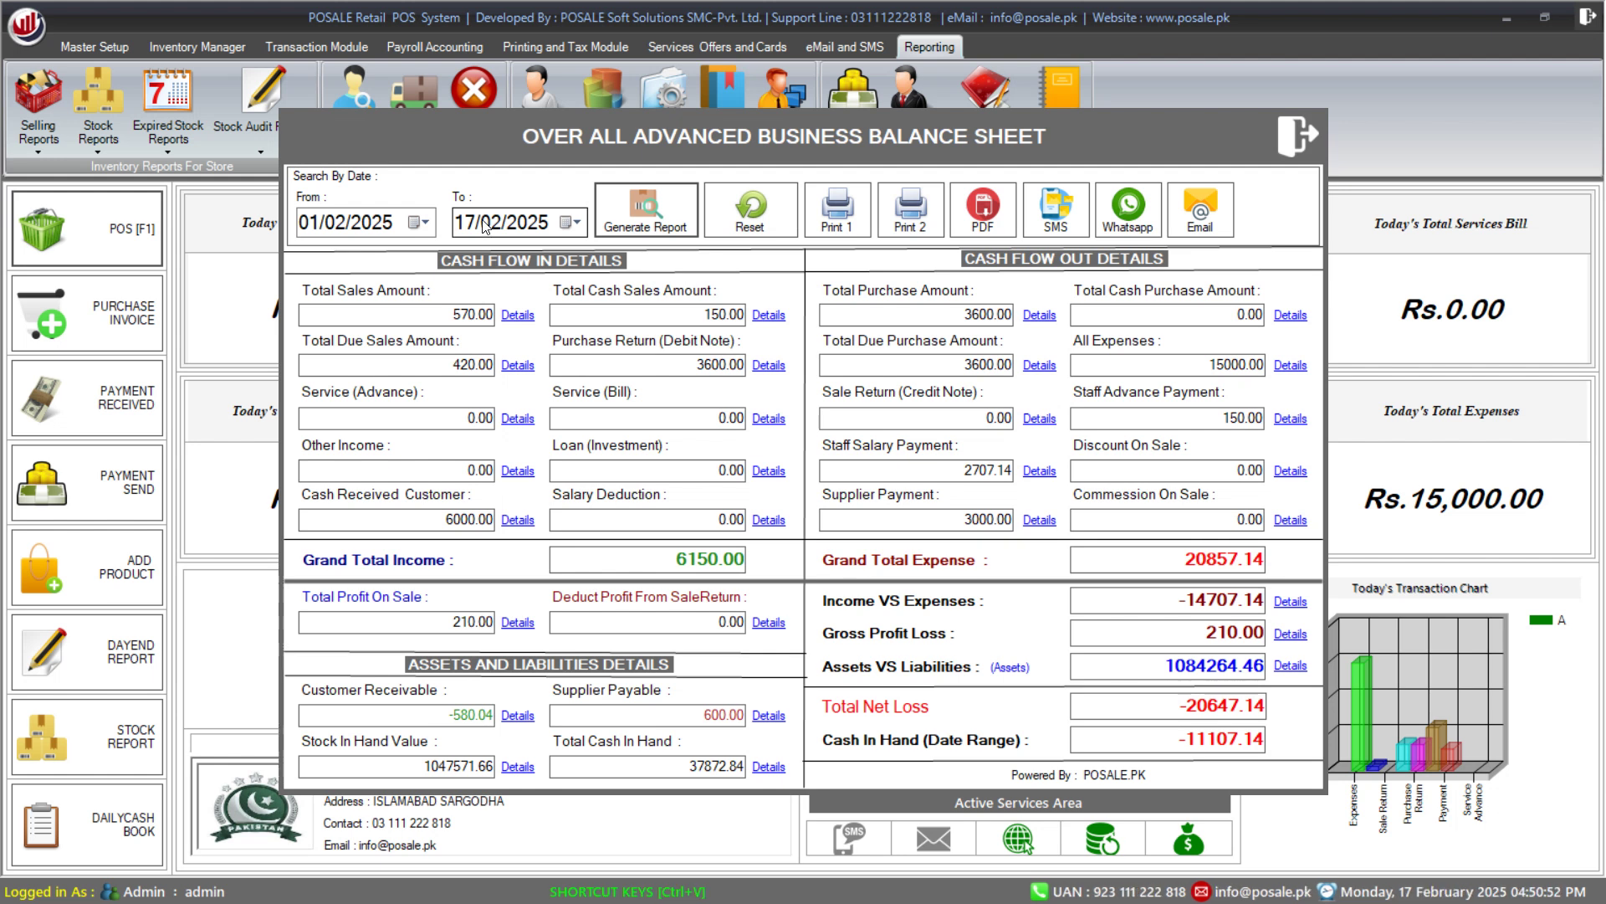
Examine the total, cash and due sales, the total and due purchases, and all expenses in the cash flow details
{"action": "left_click", "coordinate": [380, 322]}
{"action": "left_click_drag", "start_coordinate": [961, 318], "coordinate": [1070, 320]}
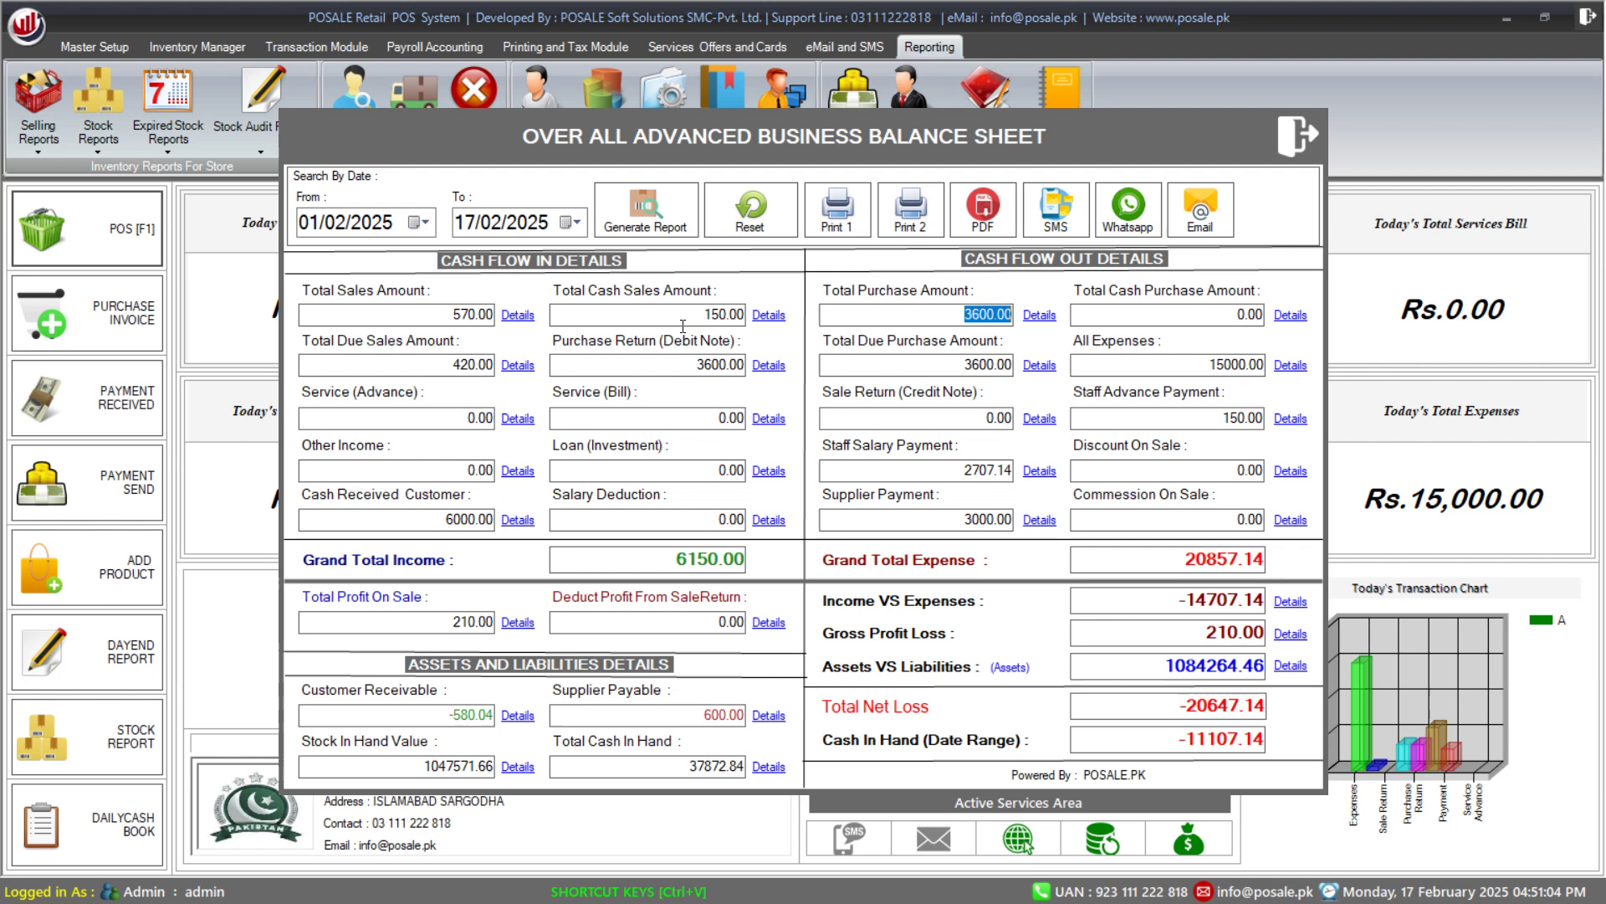
{"action": "left_click", "coordinate": [684, 315]}
{"action": "left_click", "coordinate": [458, 366]}
{"action": "left_click_drag", "start_coordinate": [456, 366], "coordinate": [513, 366]}
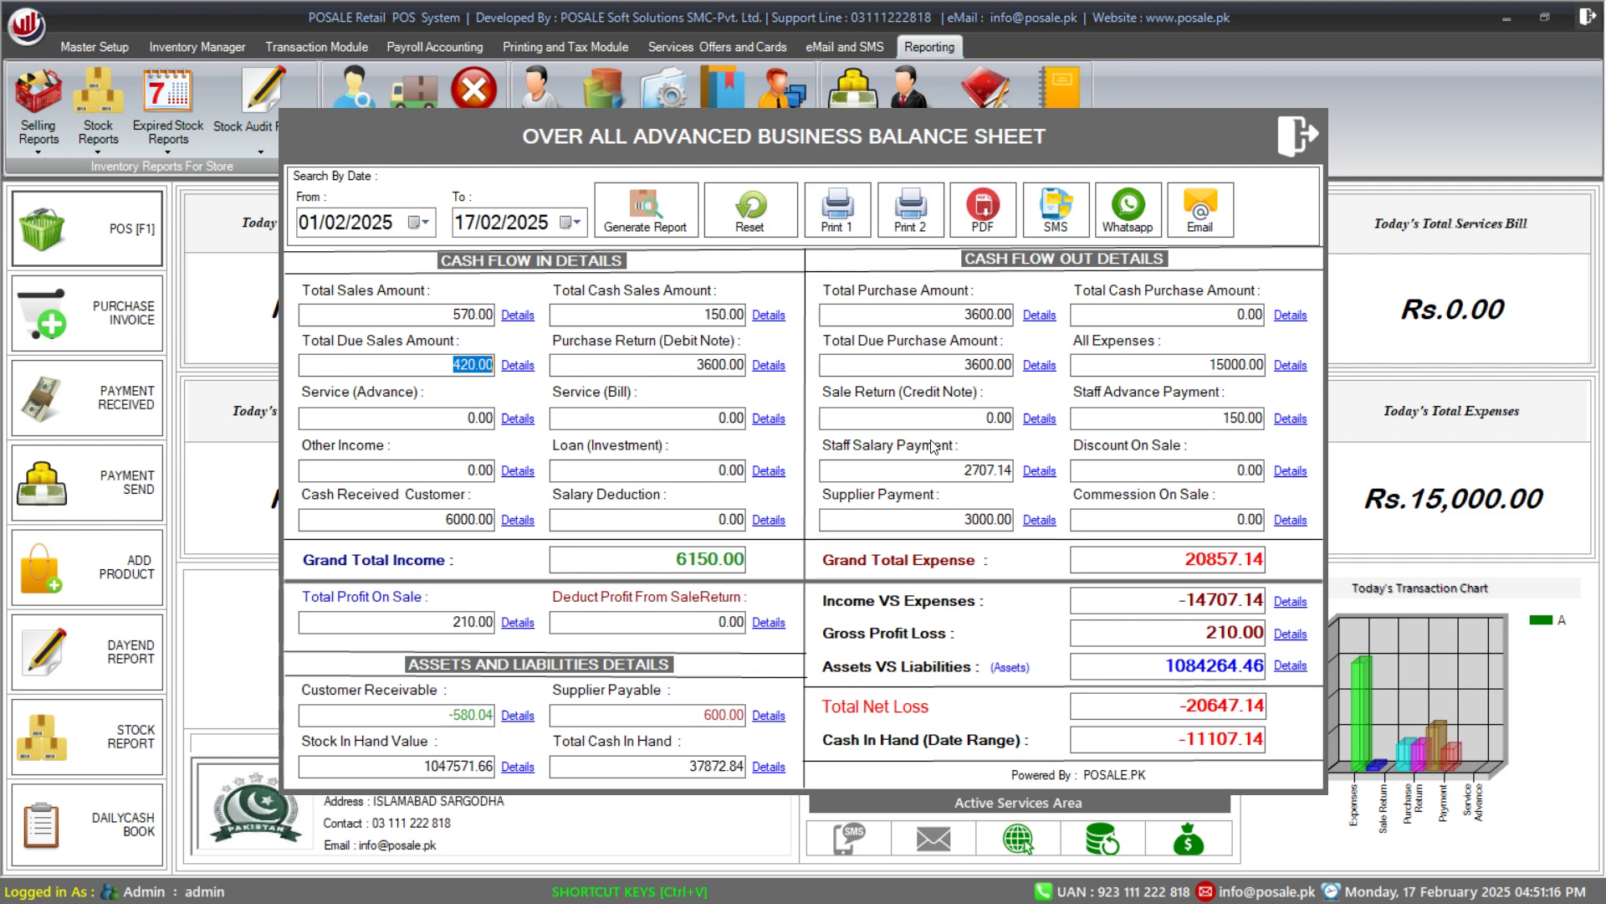
{"action": "left_click_drag", "start_coordinate": [946, 364], "coordinate": [1014, 366]}
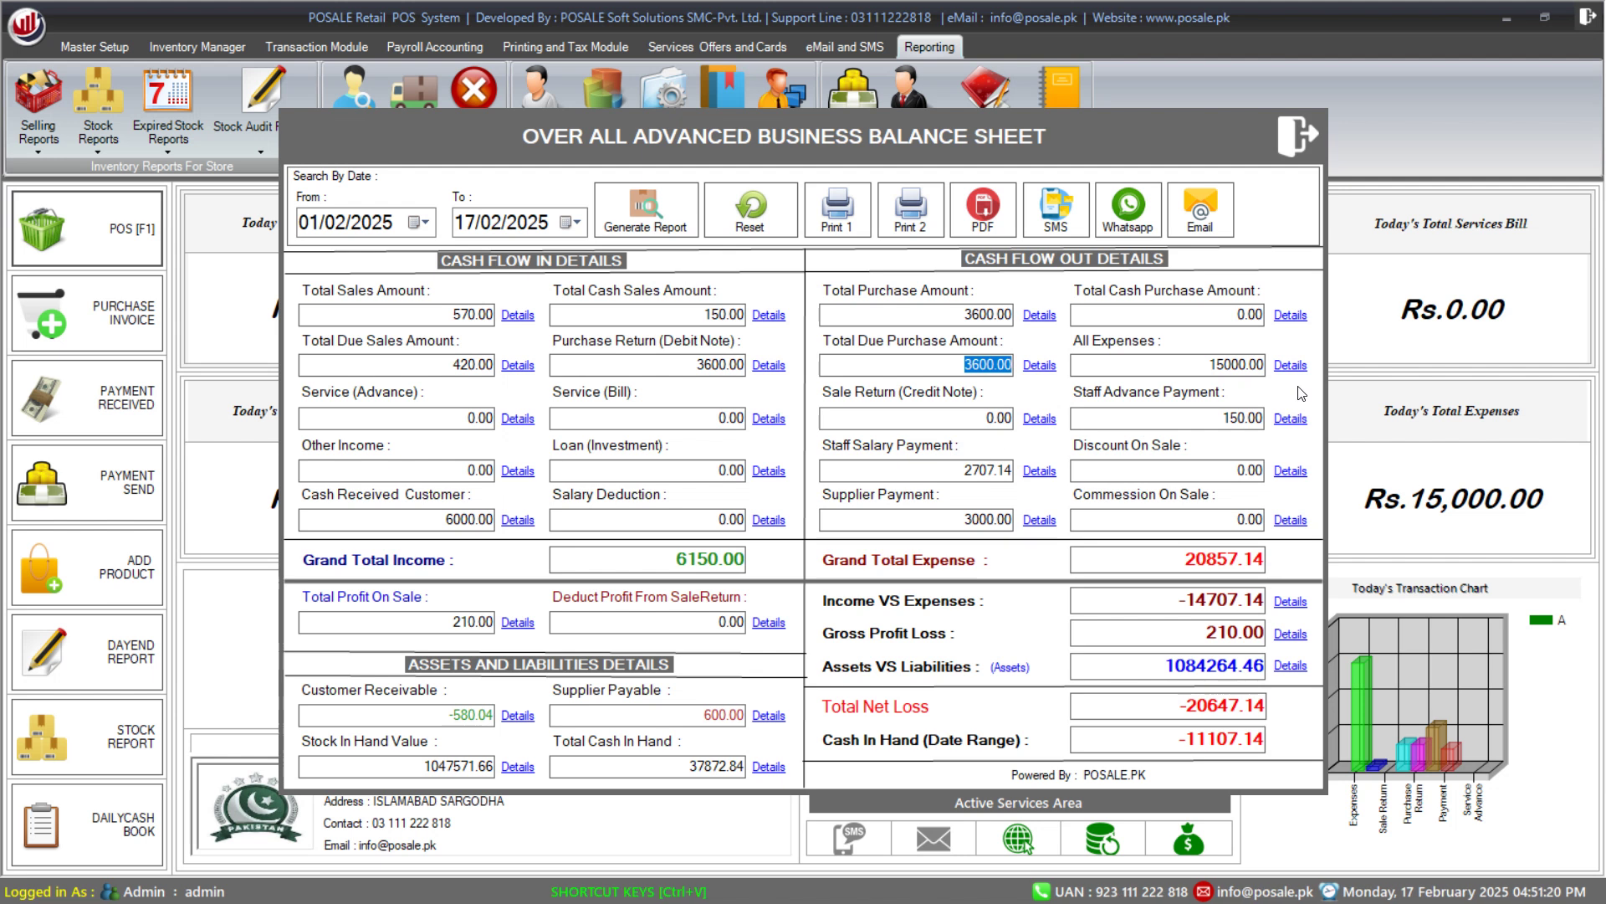
{"action": "left_click_drag", "start_coordinate": [1211, 364], "coordinate": [1280, 369]}
{"action": "left_click_drag", "start_coordinate": [1196, 365], "coordinate": [1286, 361]}
{"action": "left_click", "coordinate": [1236, 368]}
Examine the profit on sale, the sale return deduction, and the customer receivable, supplier payable, stock value and cash in hand
{"action": "left_click_drag", "start_coordinate": [417, 626], "coordinate": [483, 626]}
{"action": "left_click_drag", "start_coordinate": [695, 626], "coordinate": [739, 626]}
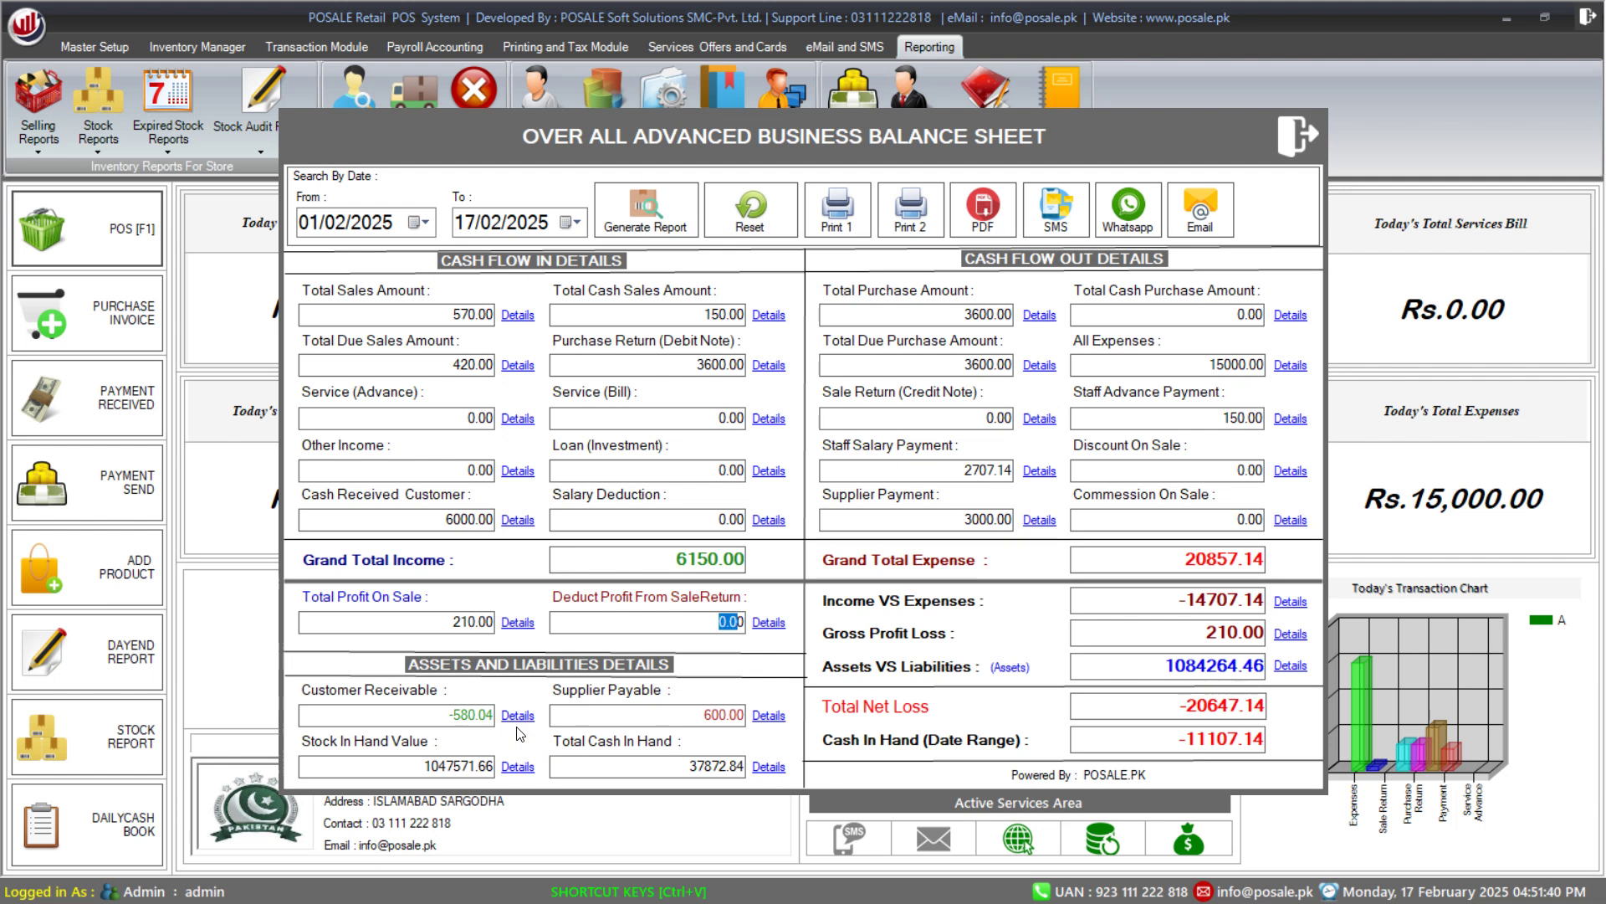
{"action": "left_click_drag", "start_coordinate": [425, 713], "coordinate": [503, 733]}
{"action": "left_click_drag", "start_coordinate": [701, 713], "coordinate": [746, 716]}
{"action": "left_click_drag", "start_coordinate": [393, 770], "coordinate": [498, 773]}
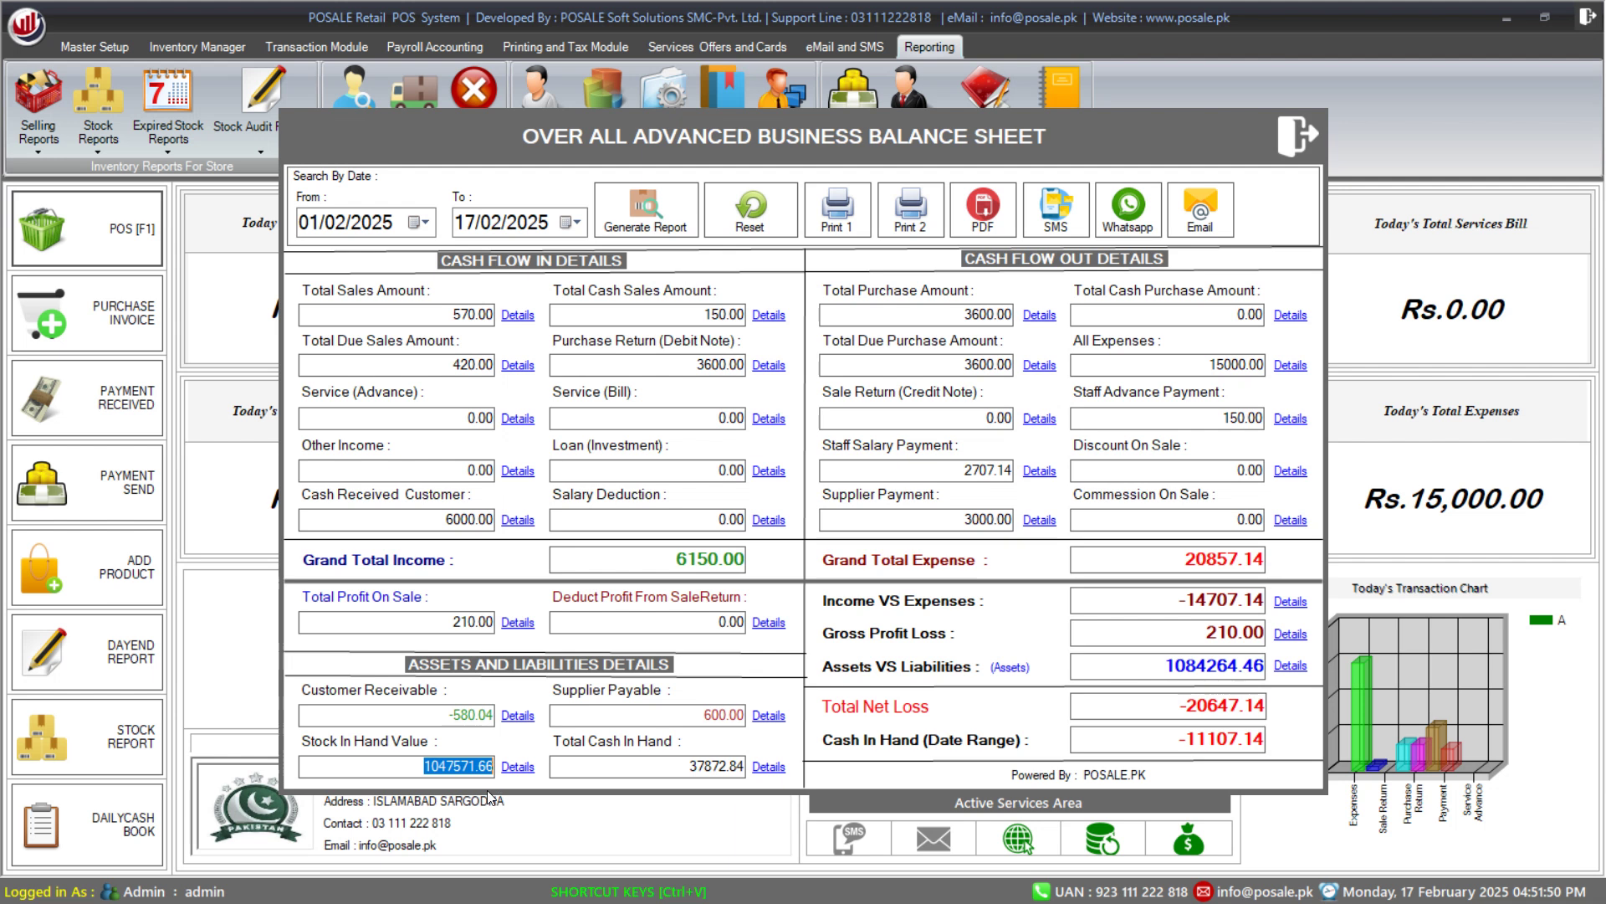
{"action": "left_click", "coordinate": [697, 766]}
{"action": "left_click_drag", "start_coordinate": [696, 766], "coordinate": [747, 768]}
{"action": "left_click_drag", "start_coordinate": [407, 774], "coordinate": [529, 785]}
Examine the income versus expenses, grand total expense, gross profit and net result figures, and close the business balance sheet
{"action": "left_click_drag", "start_coordinate": [1180, 604], "coordinate": [1273, 610]}
{"action": "left_click_drag", "start_coordinate": [1179, 557], "coordinate": [1245, 559]}
{"action": "left_click_drag", "start_coordinate": [1163, 668], "coordinate": [1277, 636]}
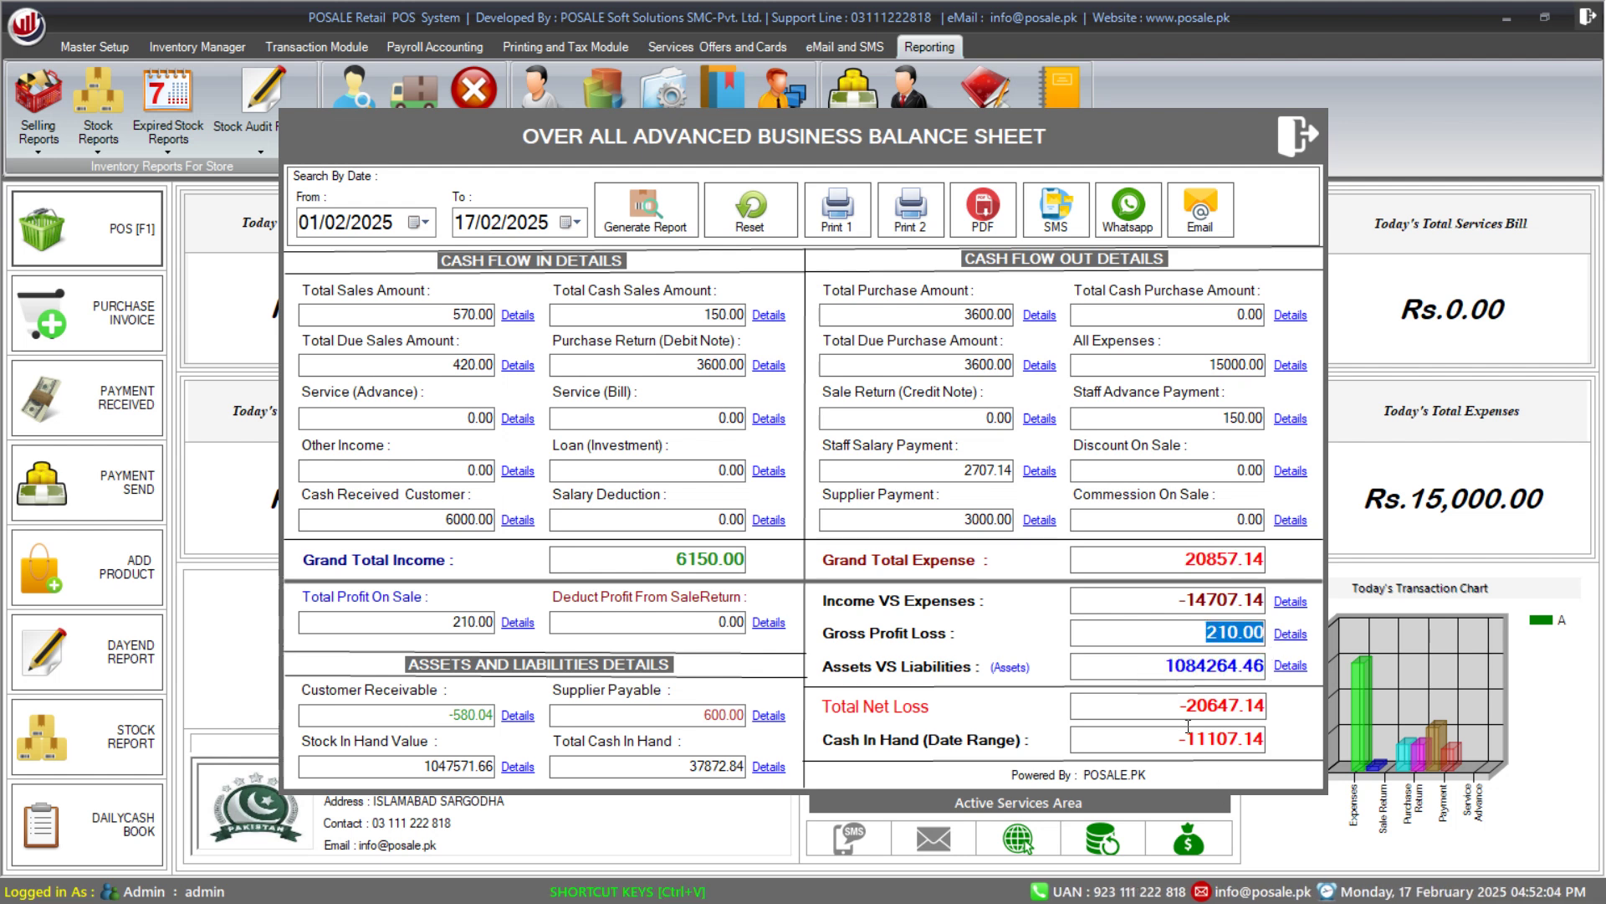
{"action": "left_click_drag", "start_coordinate": [1183, 703], "coordinate": [1273, 706]}
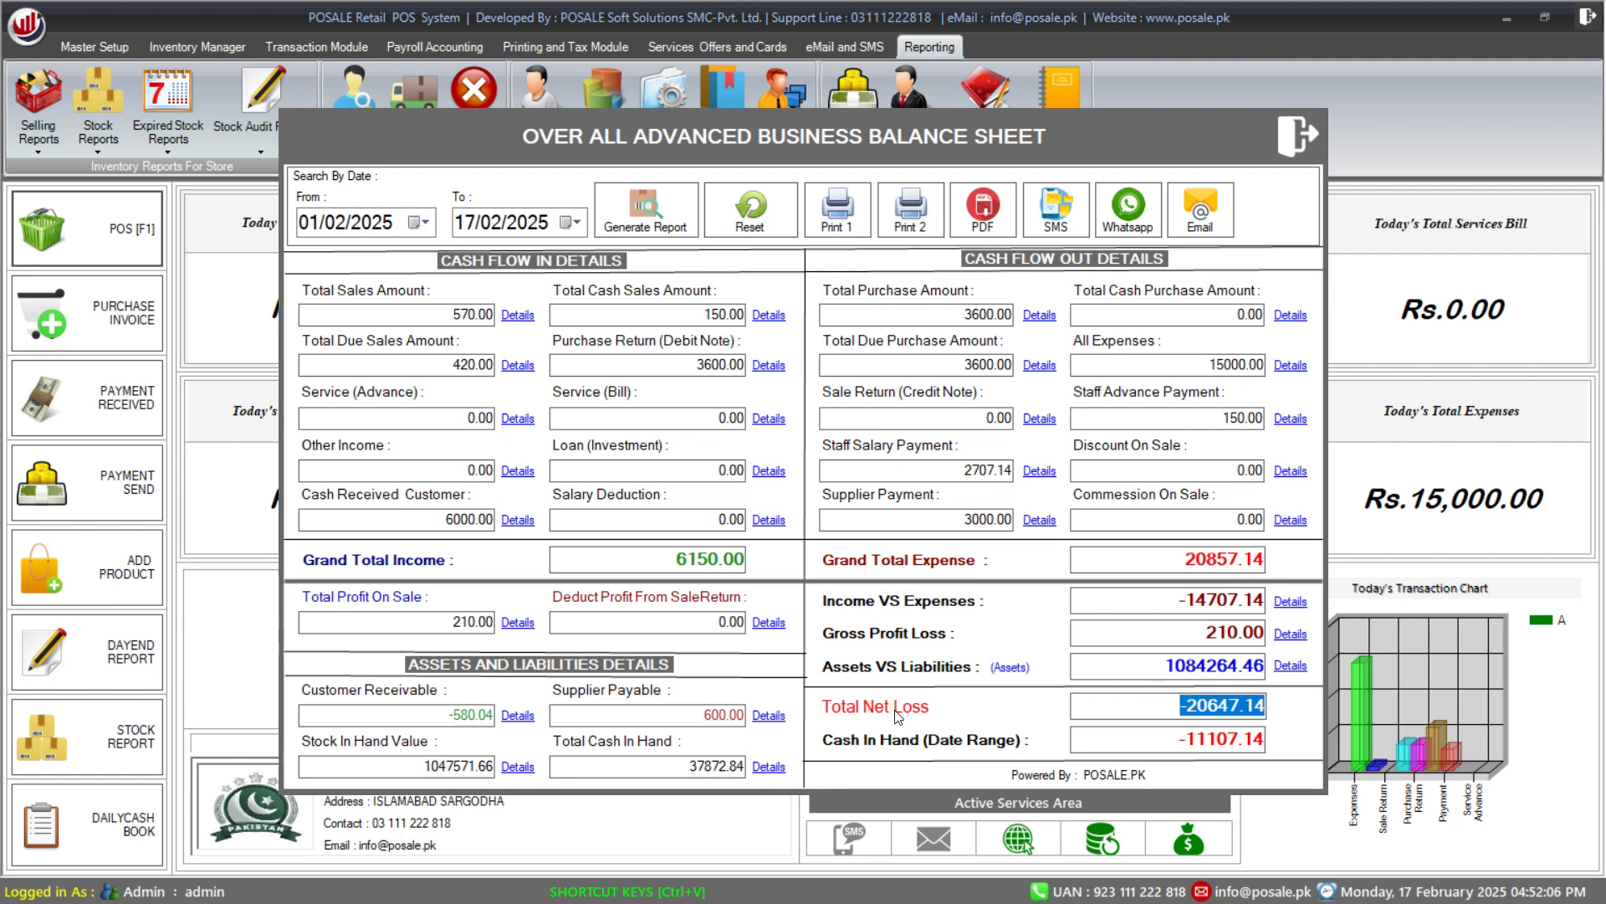
{"action": "double_click", "coordinate": [1192, 705]}
{"action": "left_click", "coordinate": [1154, 711]}
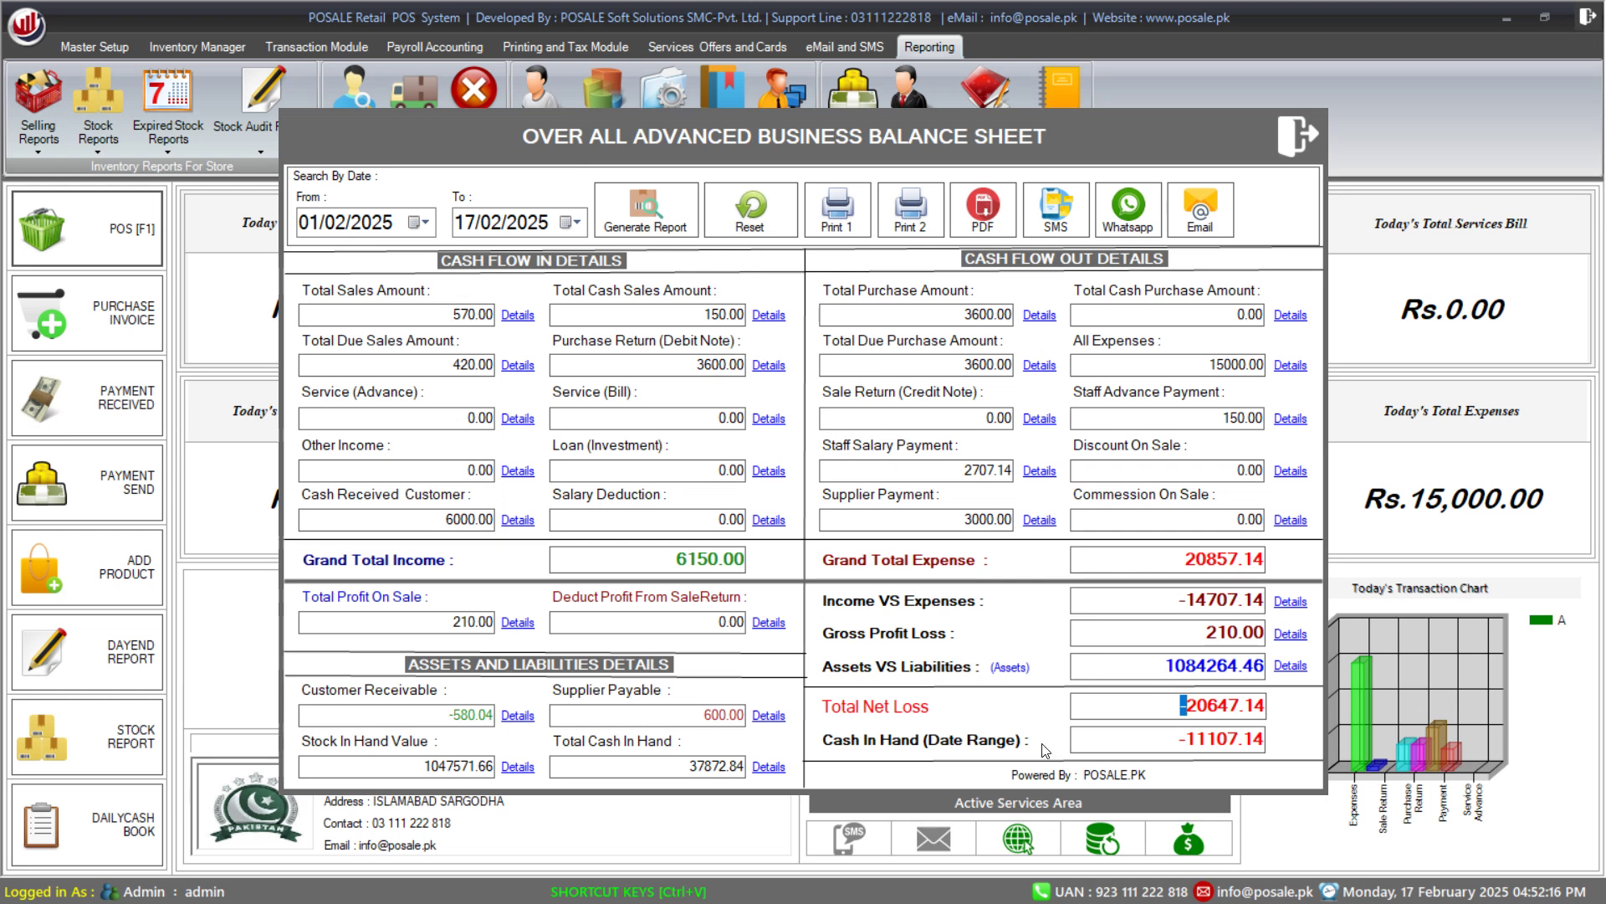
{"action": "left_click", "coordinate": [1299, 142]}
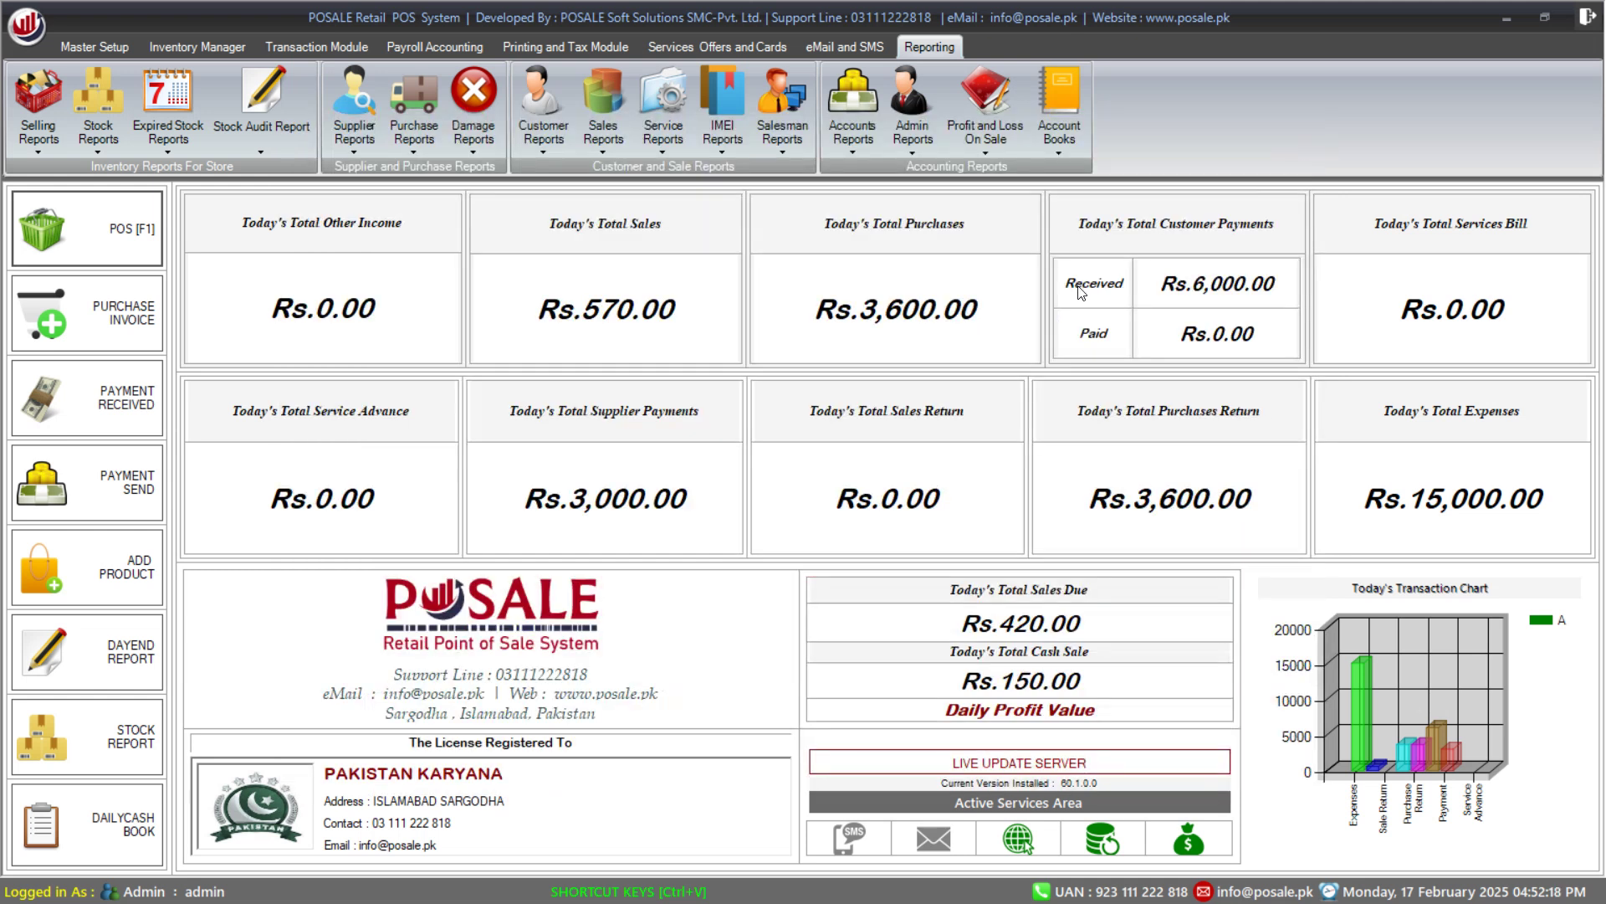
Open the Profit and Loss At Sale report to examine its invoice, product, brand, category and customer filters, and close it
{"action": "left_click", "coordinate": [998, 154]}
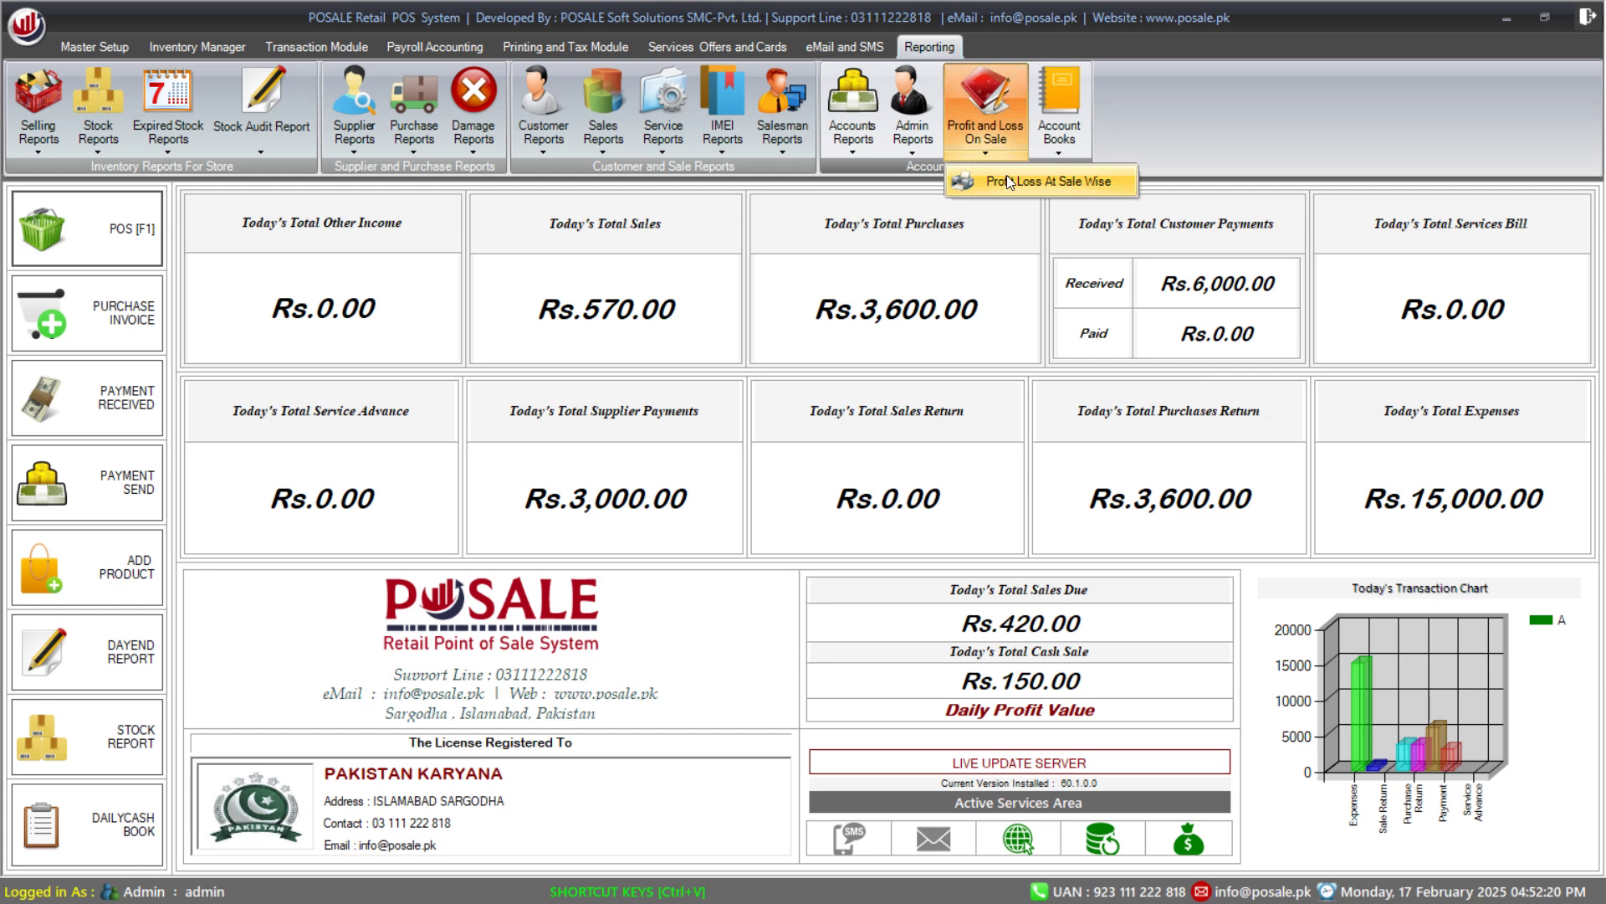
{"action": "left_click", "coordinate": [1007, 177]}
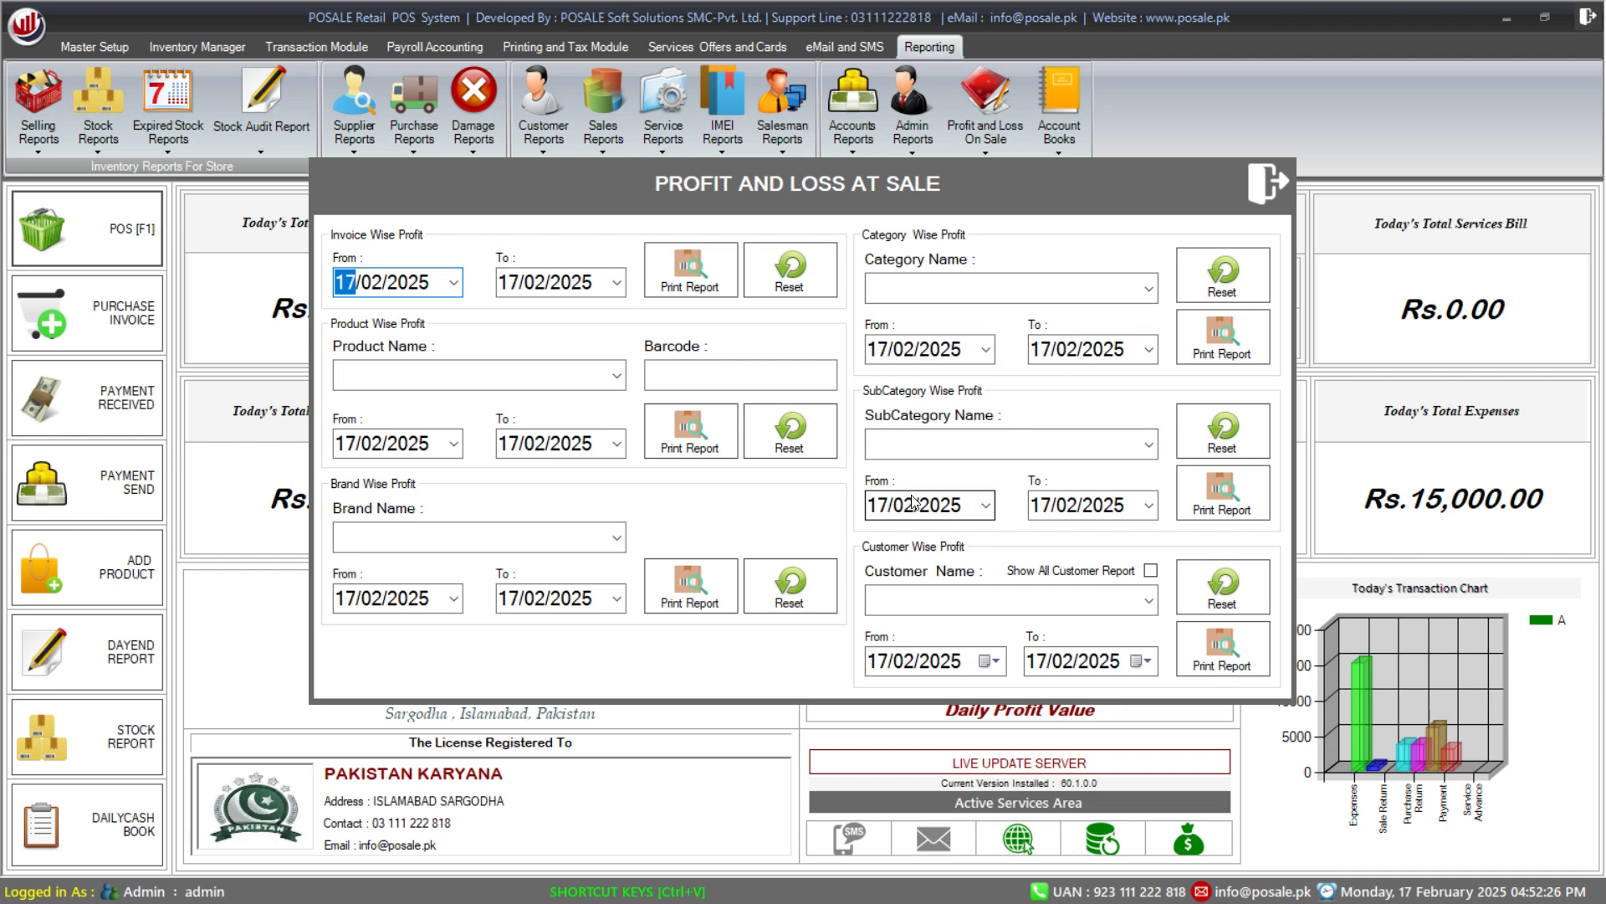
{"action": "left_click", "coordinate": [1265, 182]}
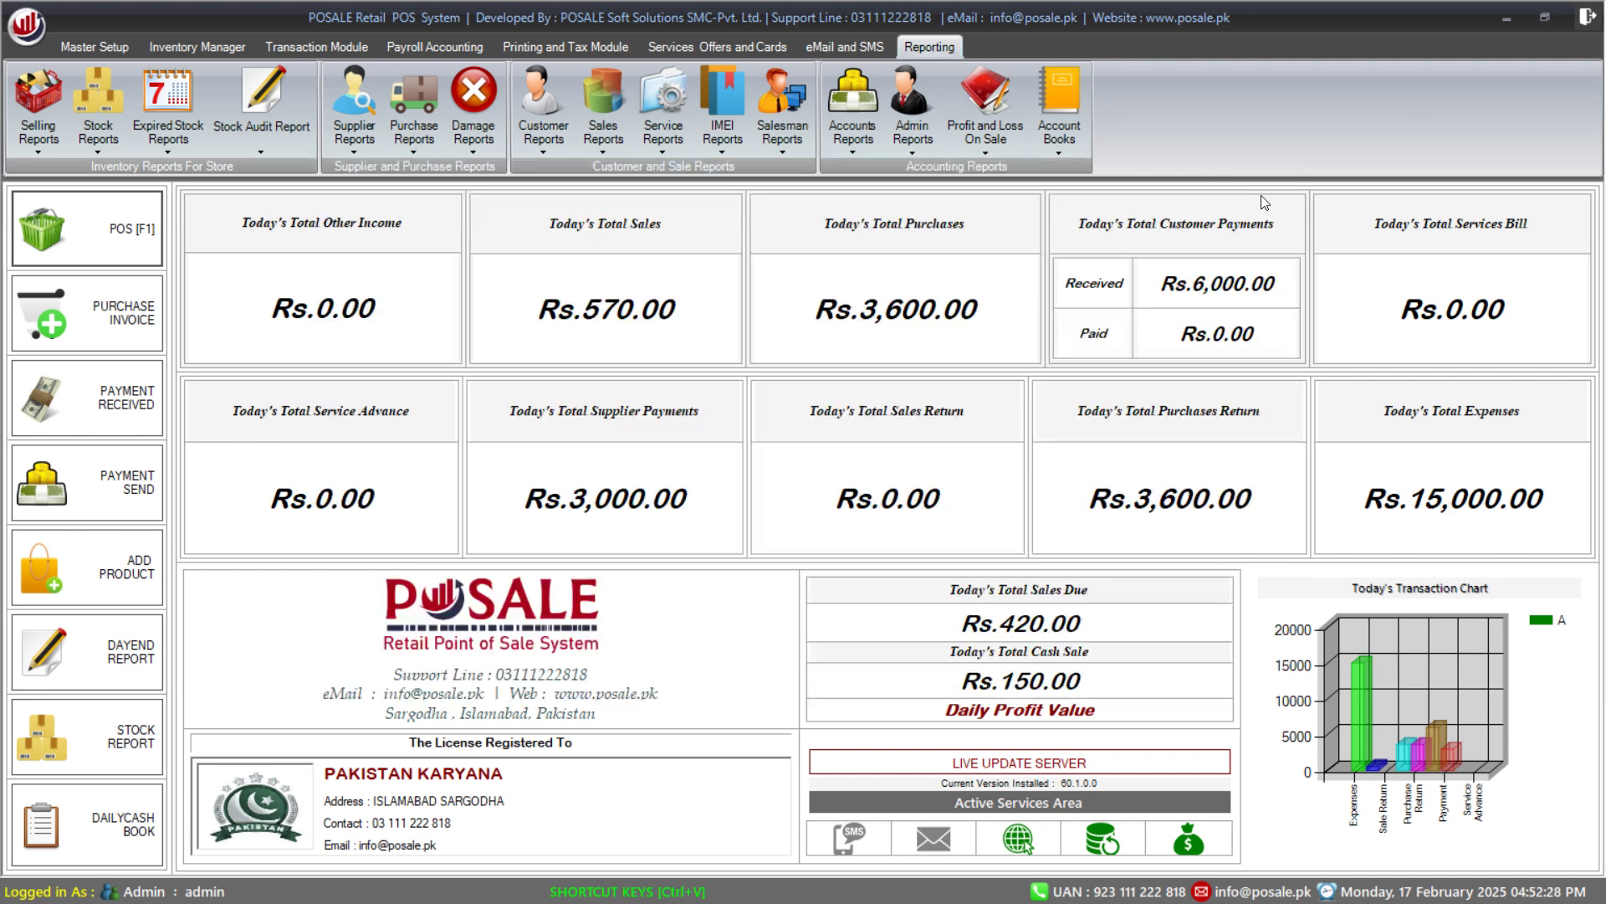
Load the Daily Cash Book Report data for 17/02/2025 and display the total cash-in-hand
{"action": "left_click", "coordinate": [1056, 157]}
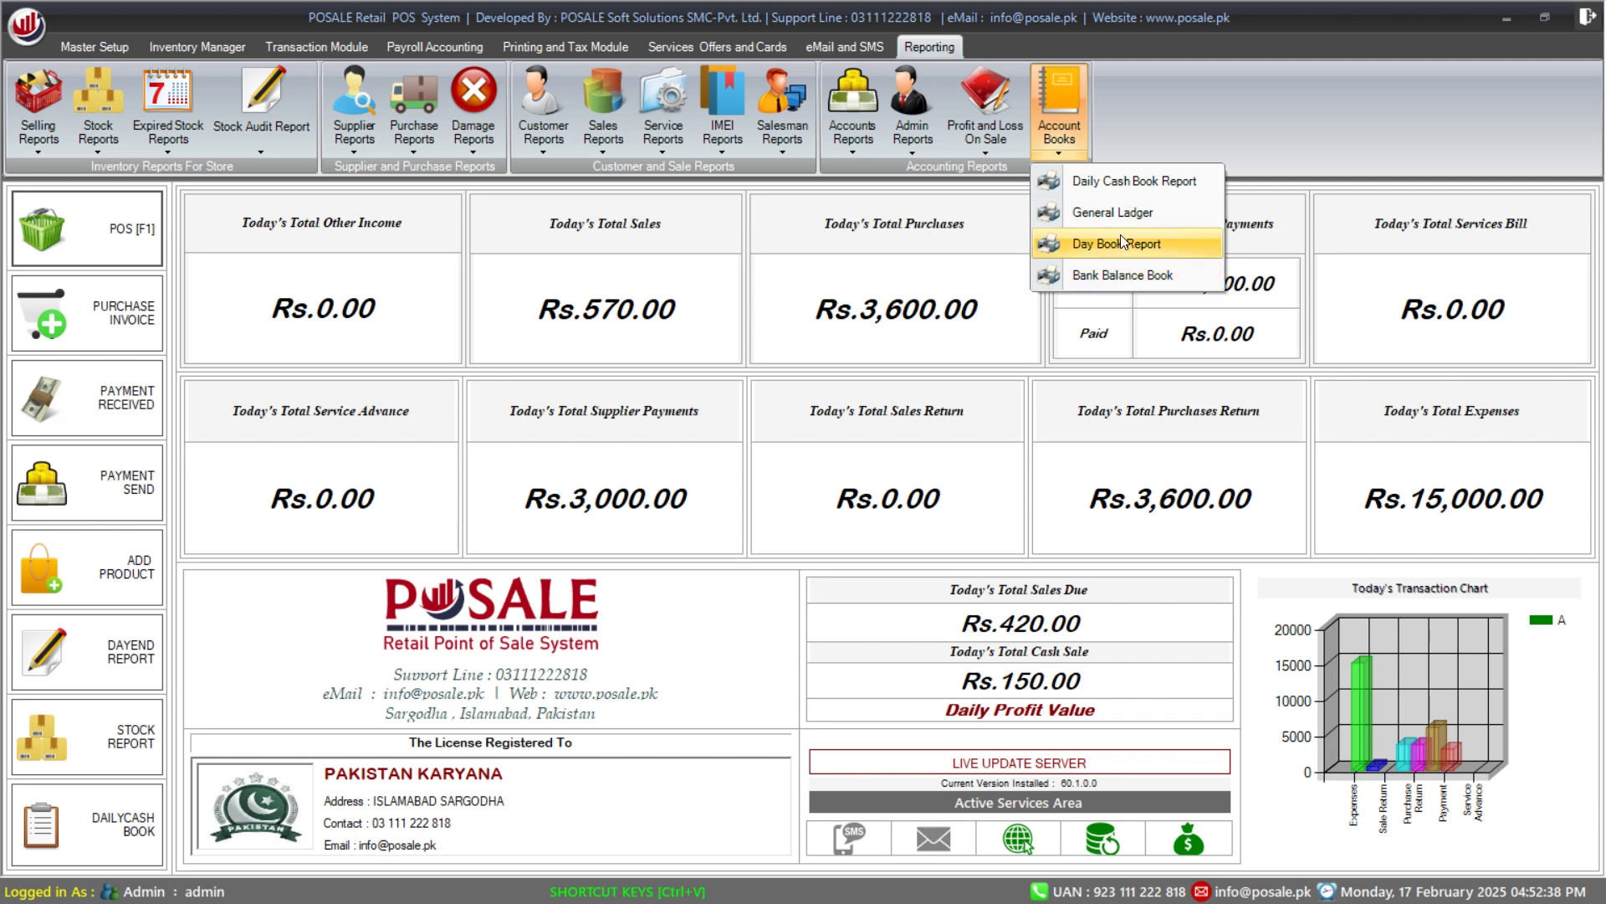
{"action": "left_click", "coordinate": [1143, 183]}
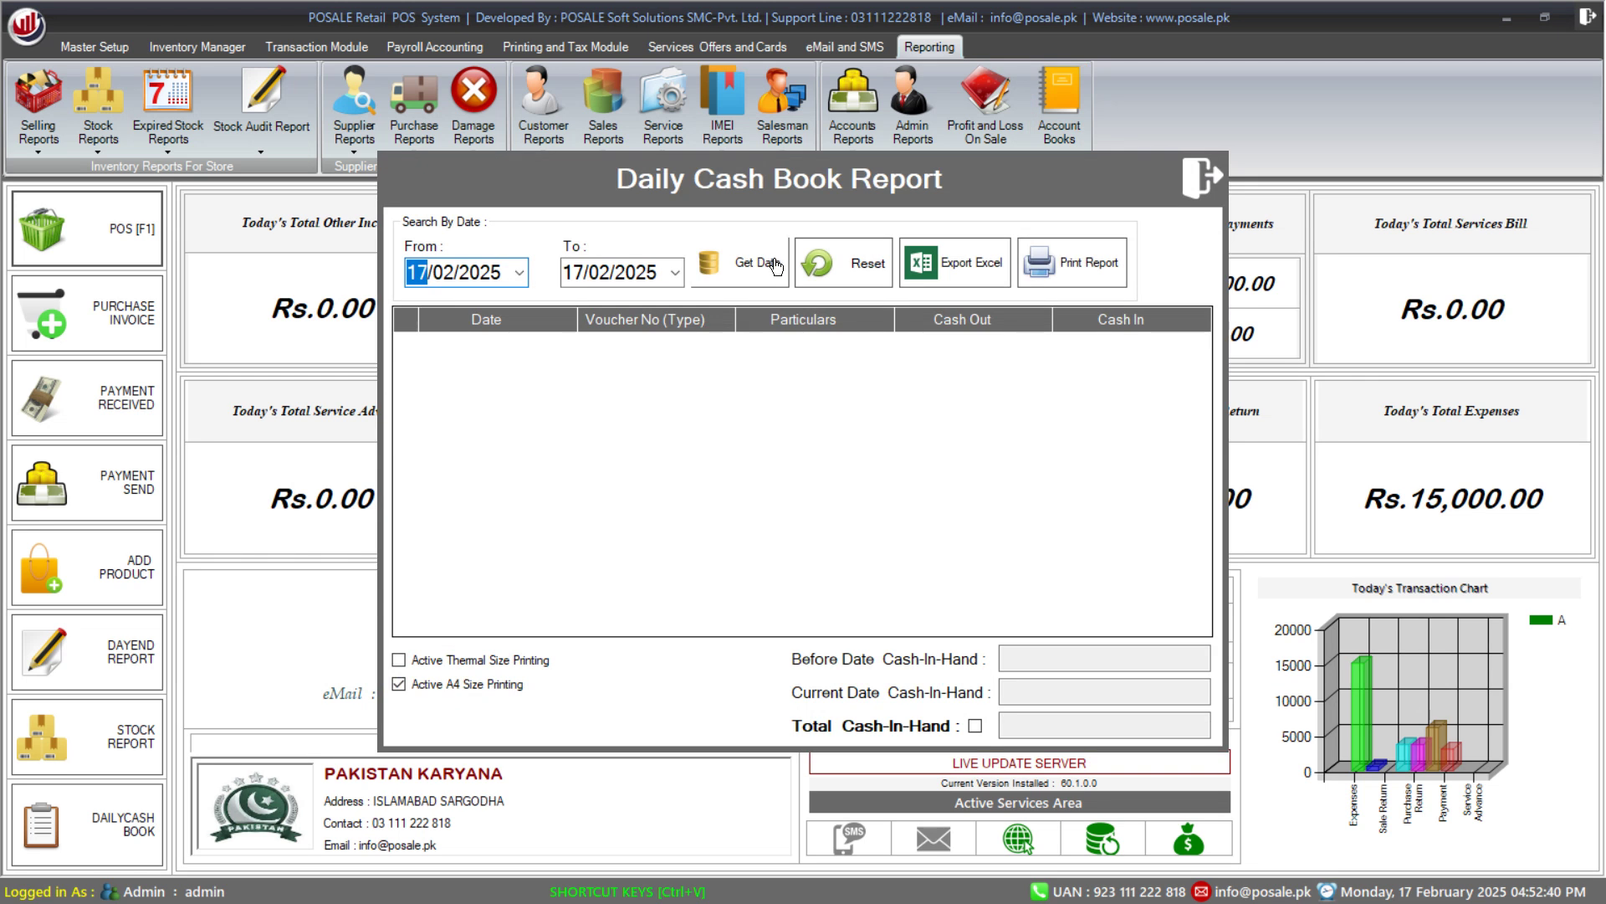
{"action": "left_click", "coordinate": [740, 262]}
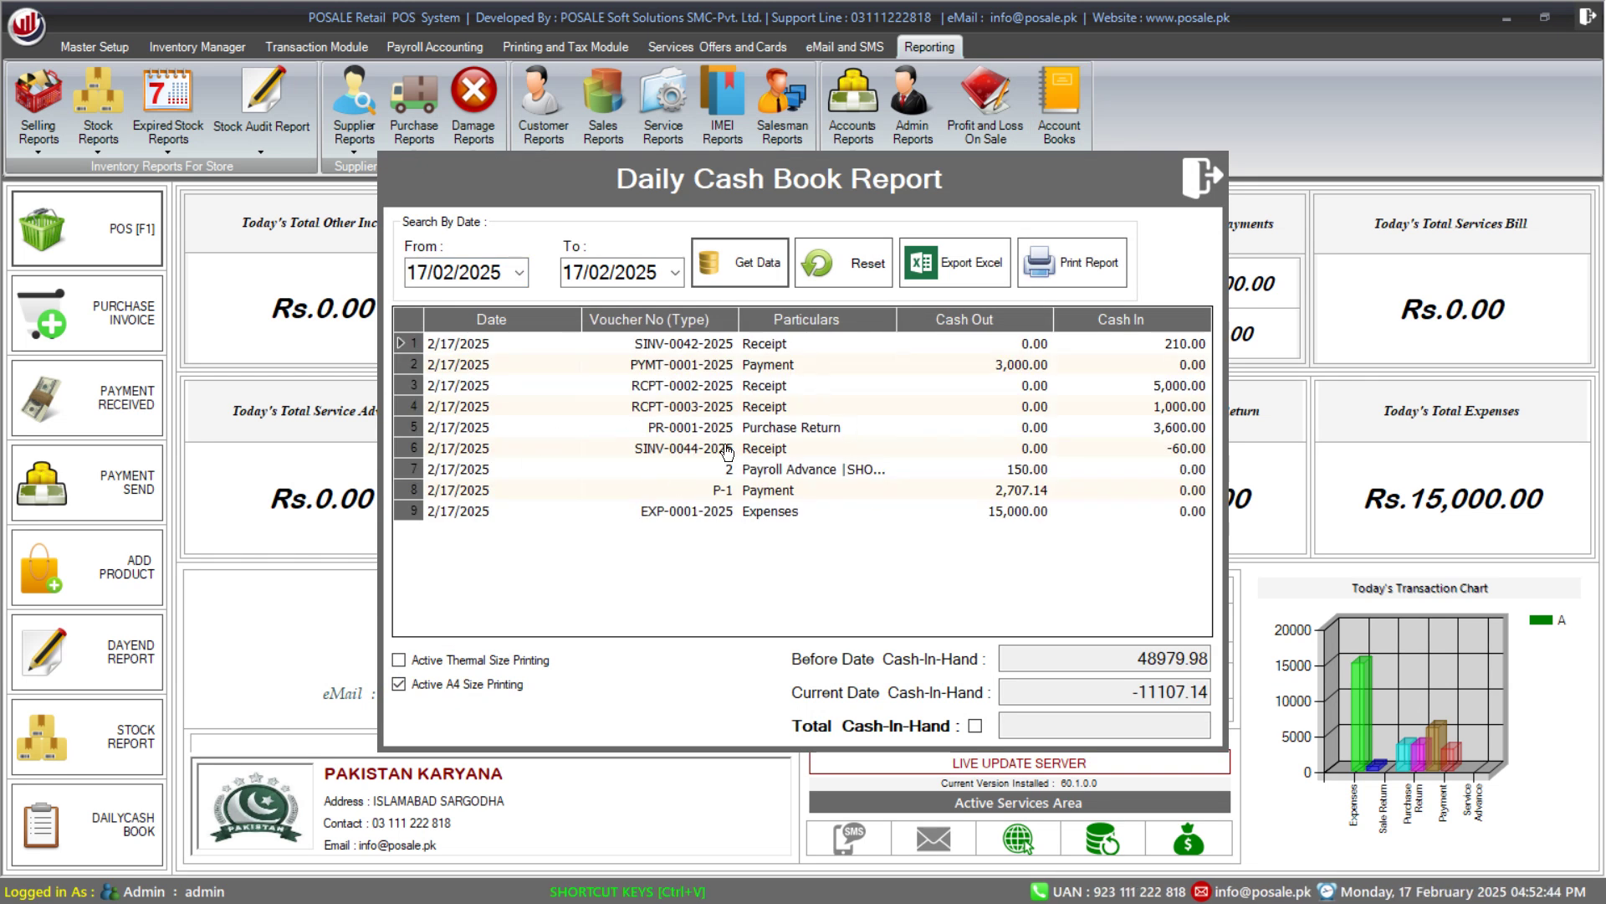
{"action": "left_click", "coordinate": [976, 726]}
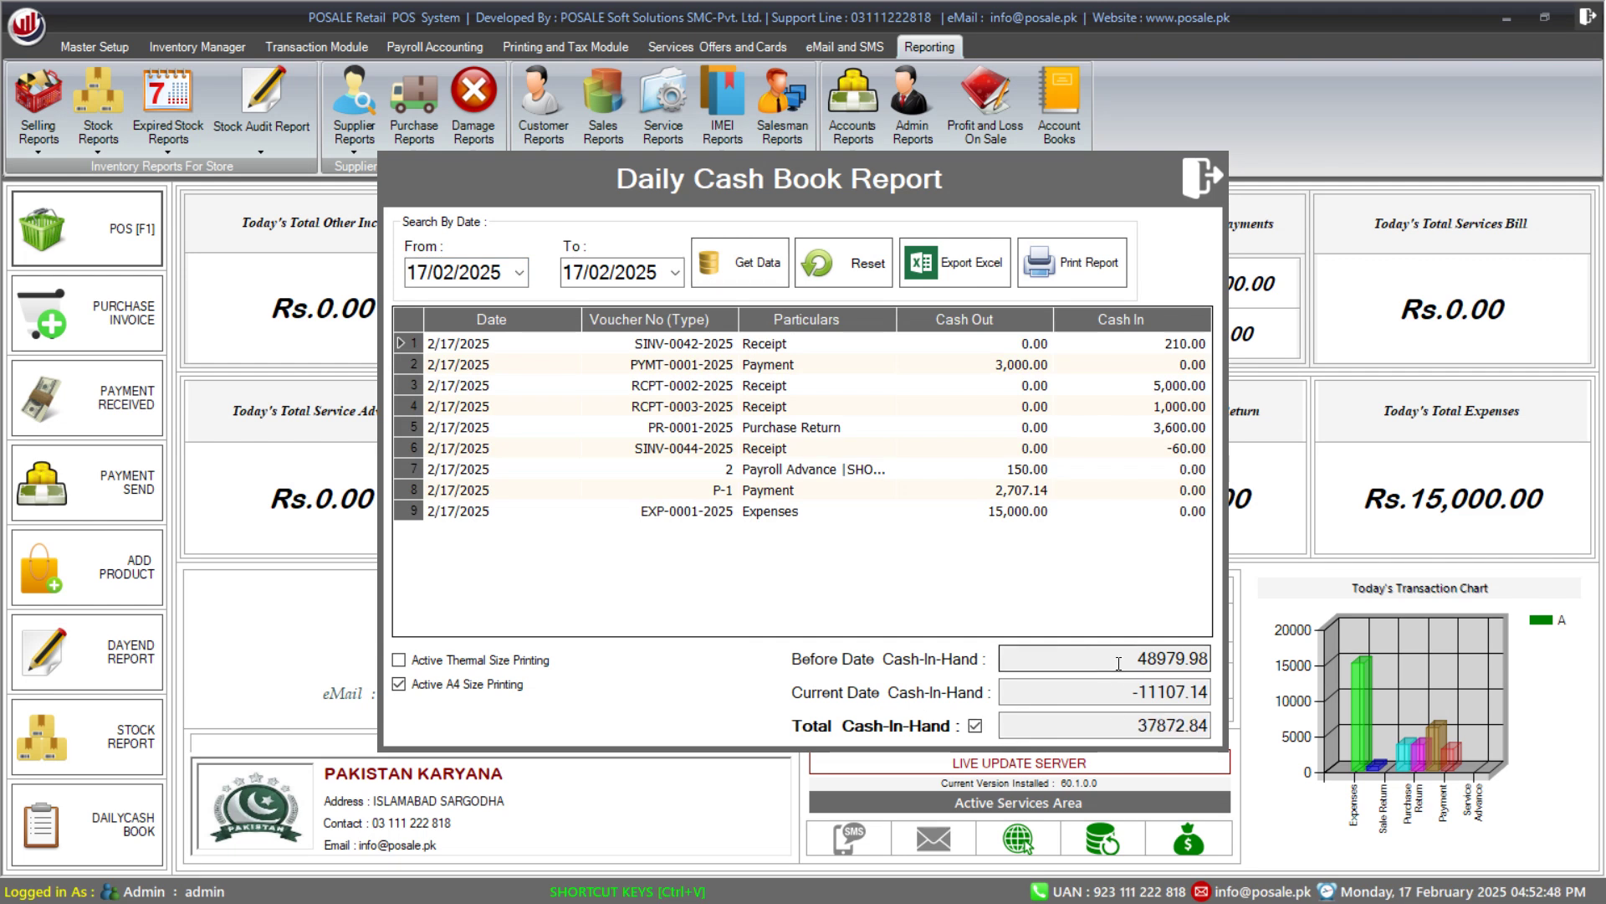
Activate thermal size printing and examine the before-date, current-date and total cash-in-hand amounts
{"action": "left_click", "coordinate": [468, 661]}
{"action": "left_click_drag", "start_coordinate": [1091, 661], "coordinate": [1210, 661]}
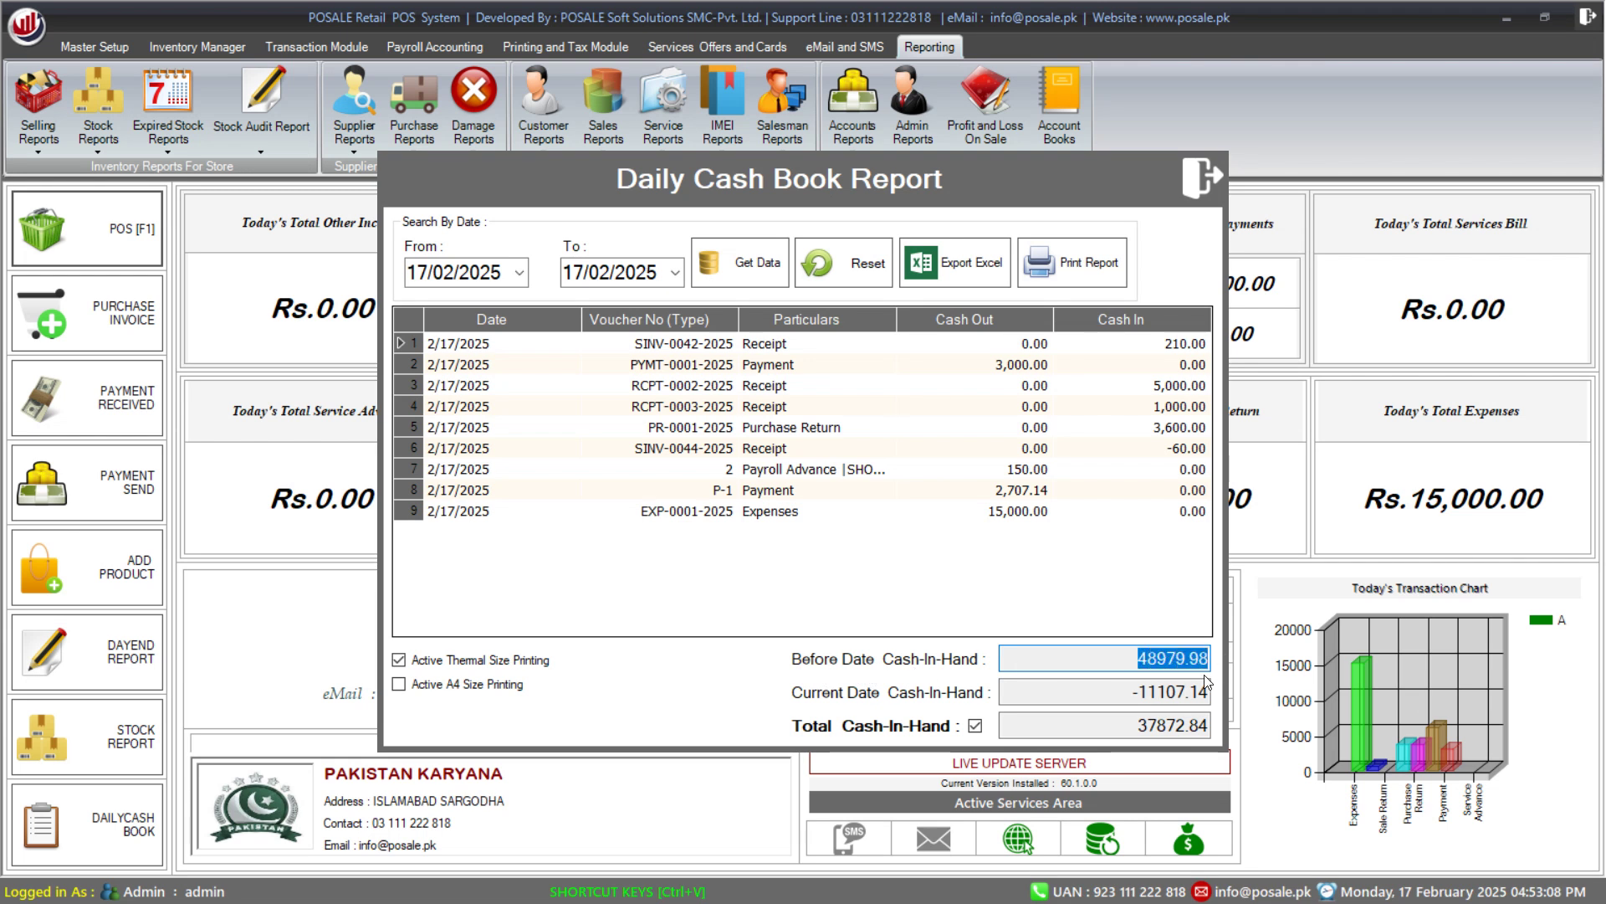
{"action": "left_click_drag", "start_coordinate": [1058, 687], "coordinate": [1103, 694]}
{"action": "left_click", "coordinate": [1127, 691]}
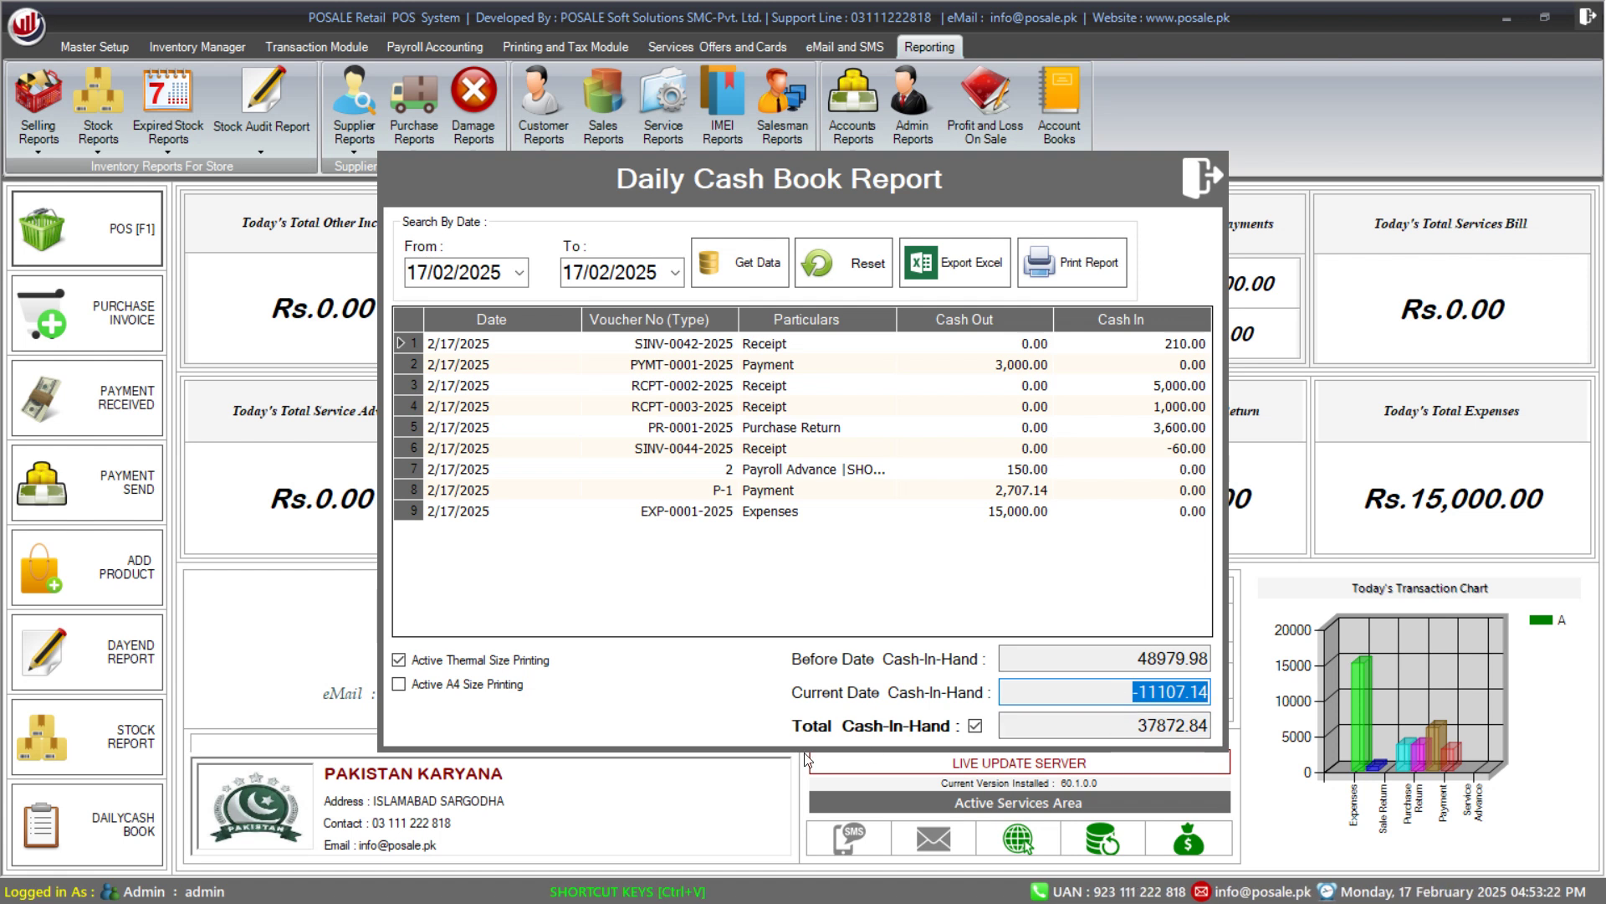
{"action": "left_click", "coordinate": [1123, 736]}
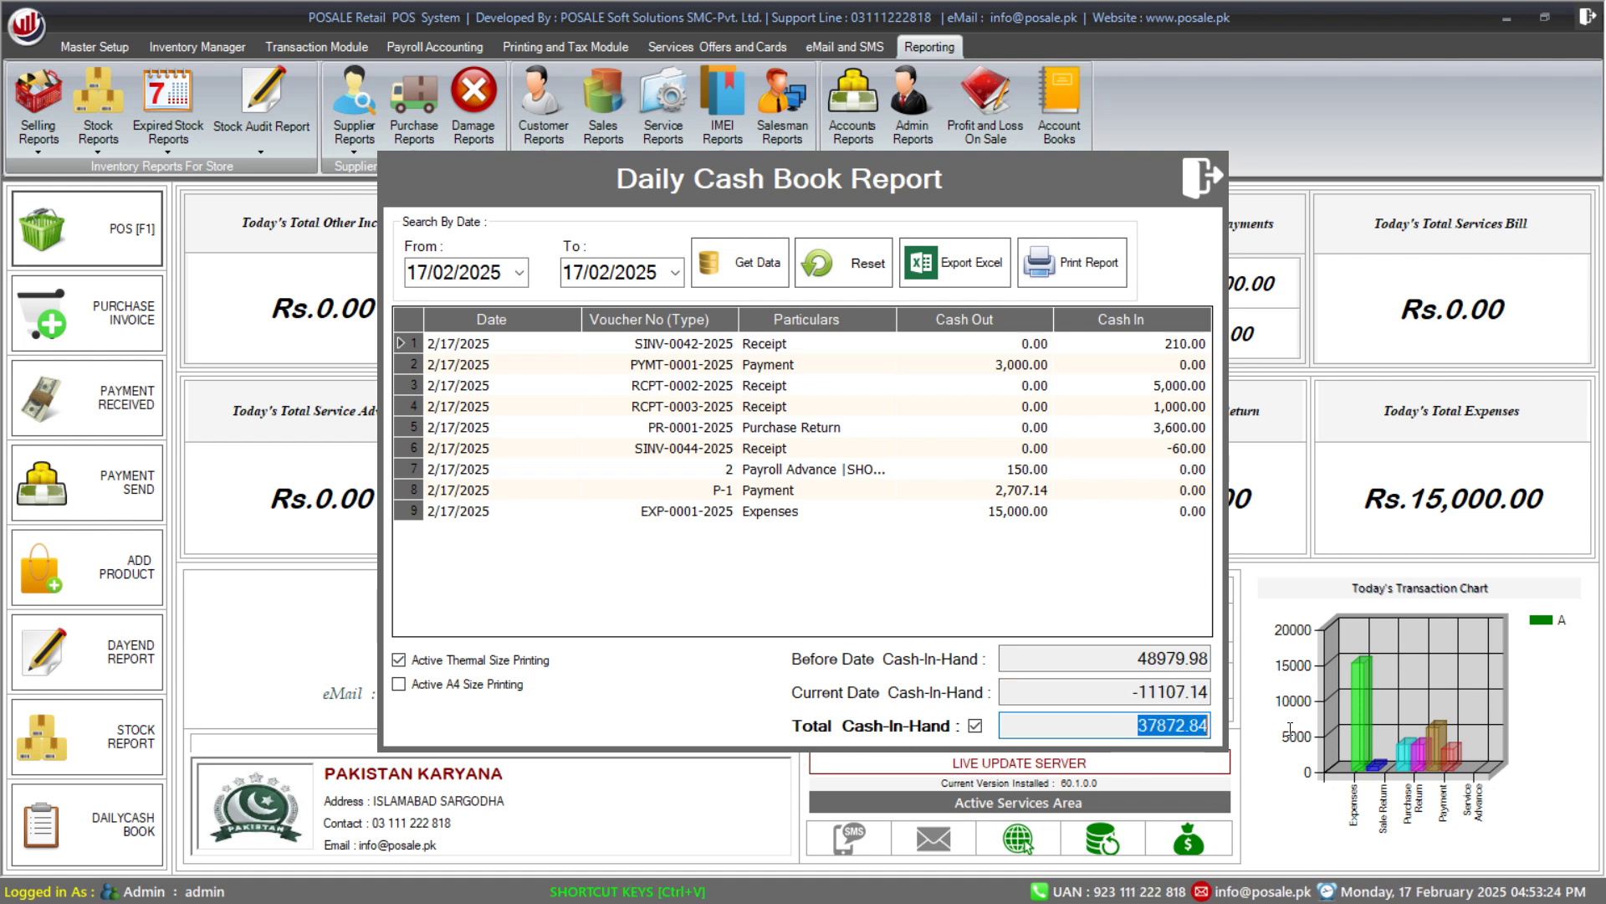
{"action": "left_click", "coordinate": [1080, 685]}
{"action": "left_click", "coordinate": [1192, 726]}
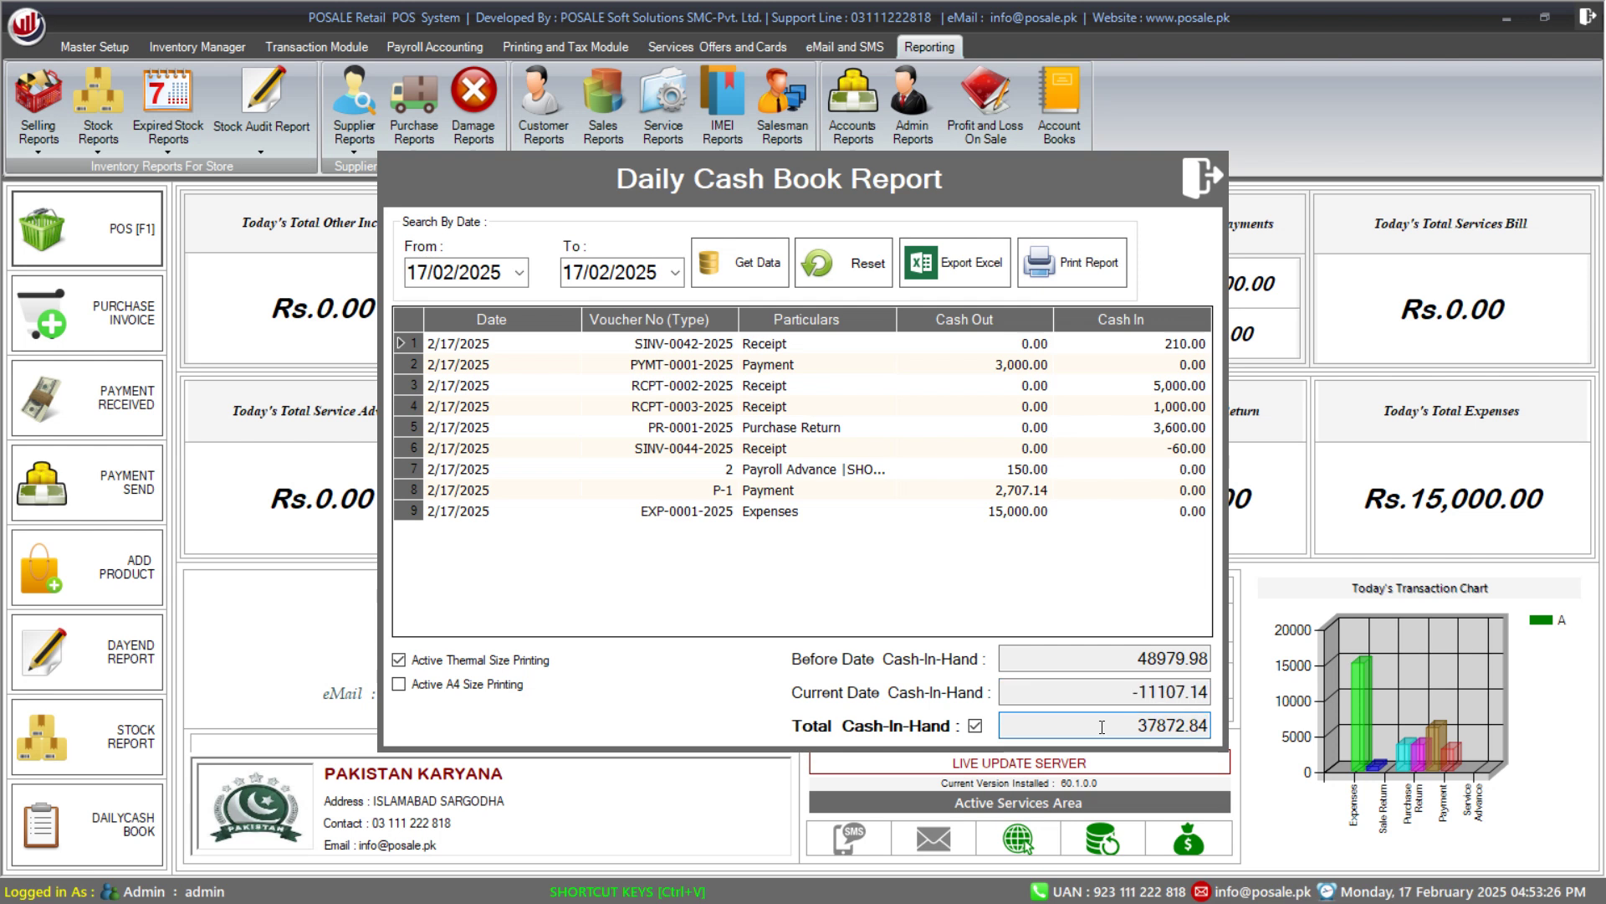
{"action": "left_click", "coordinate": [1134, 661]}
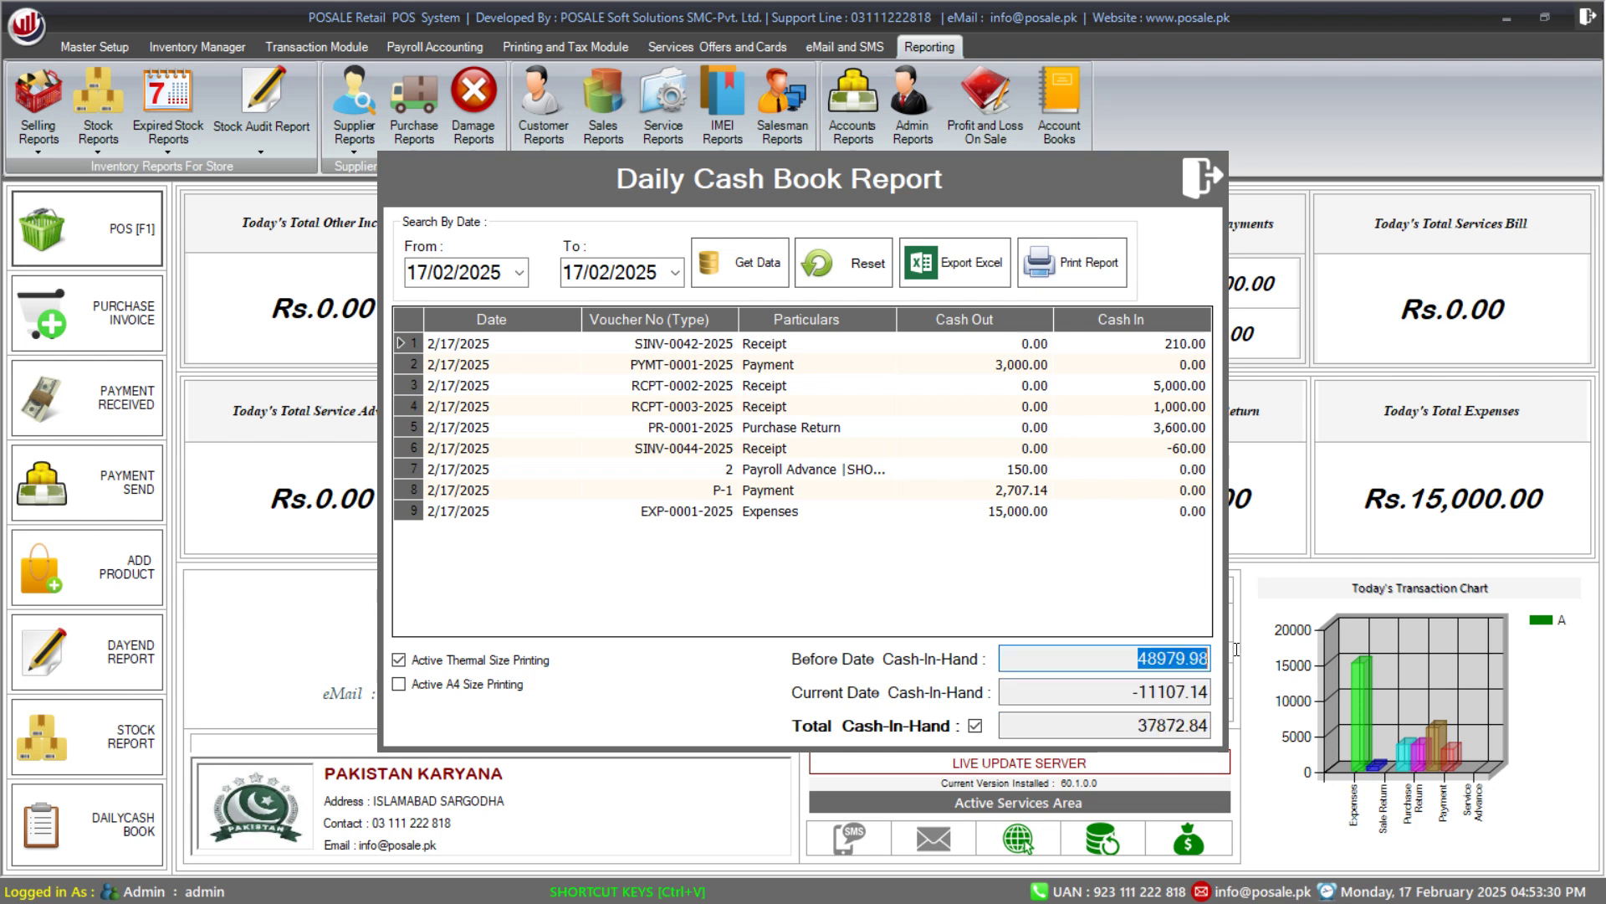
{"action": "left_click", "coordinate": [1130, 728]}
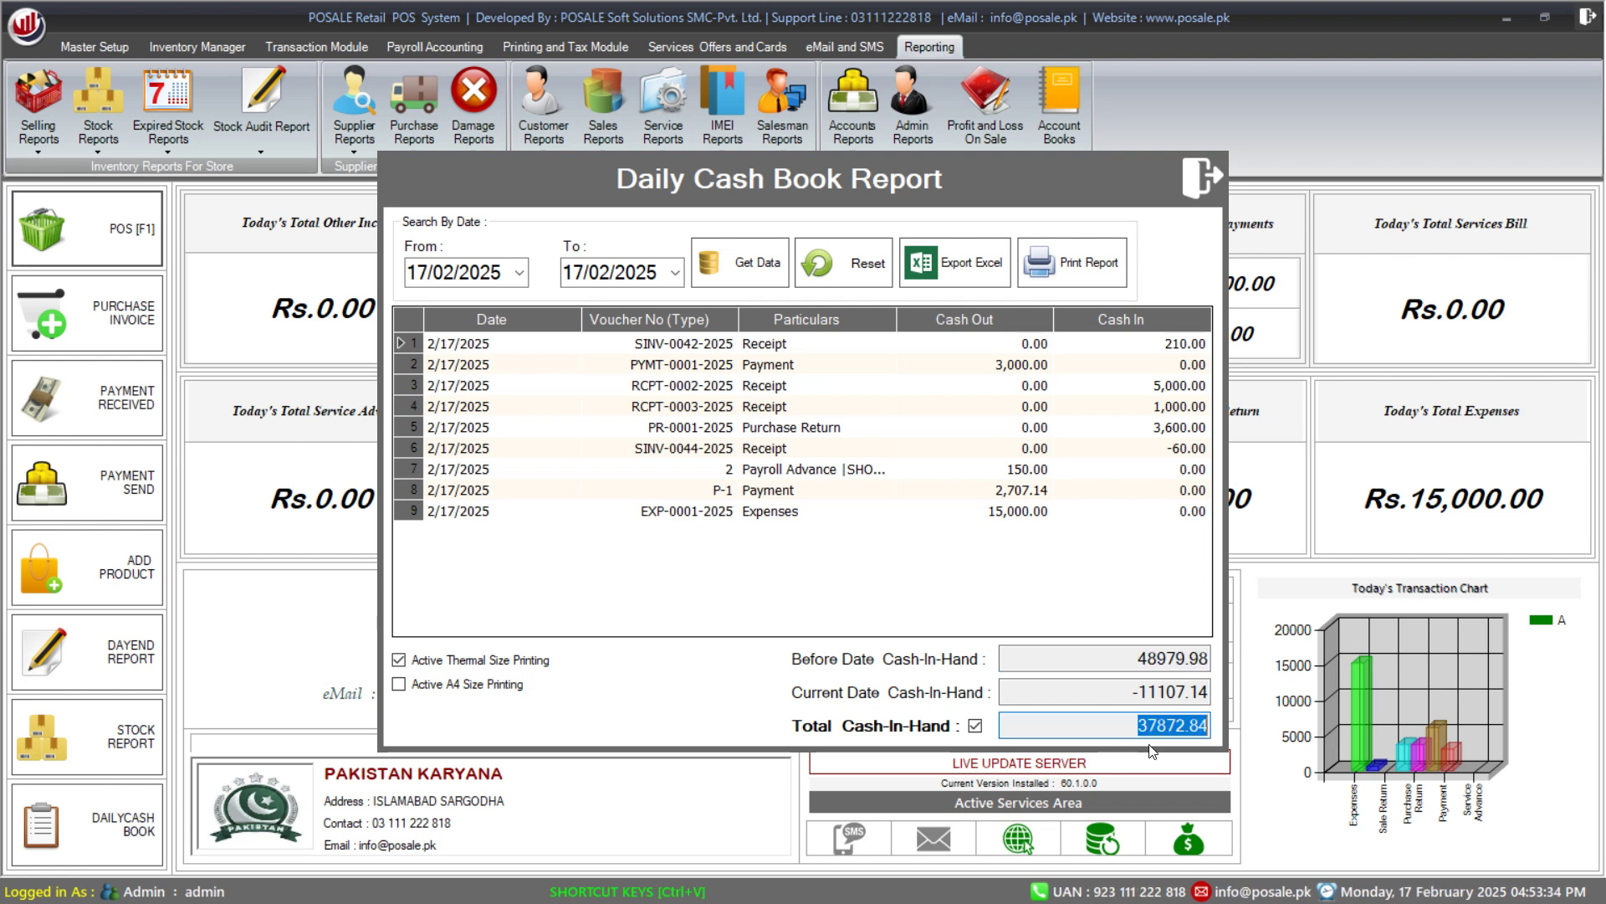
Activate A4 size printing for the cash book and close the Daily Cash Book Report
{"action": "left_click", "coordinate": [513, 682]}
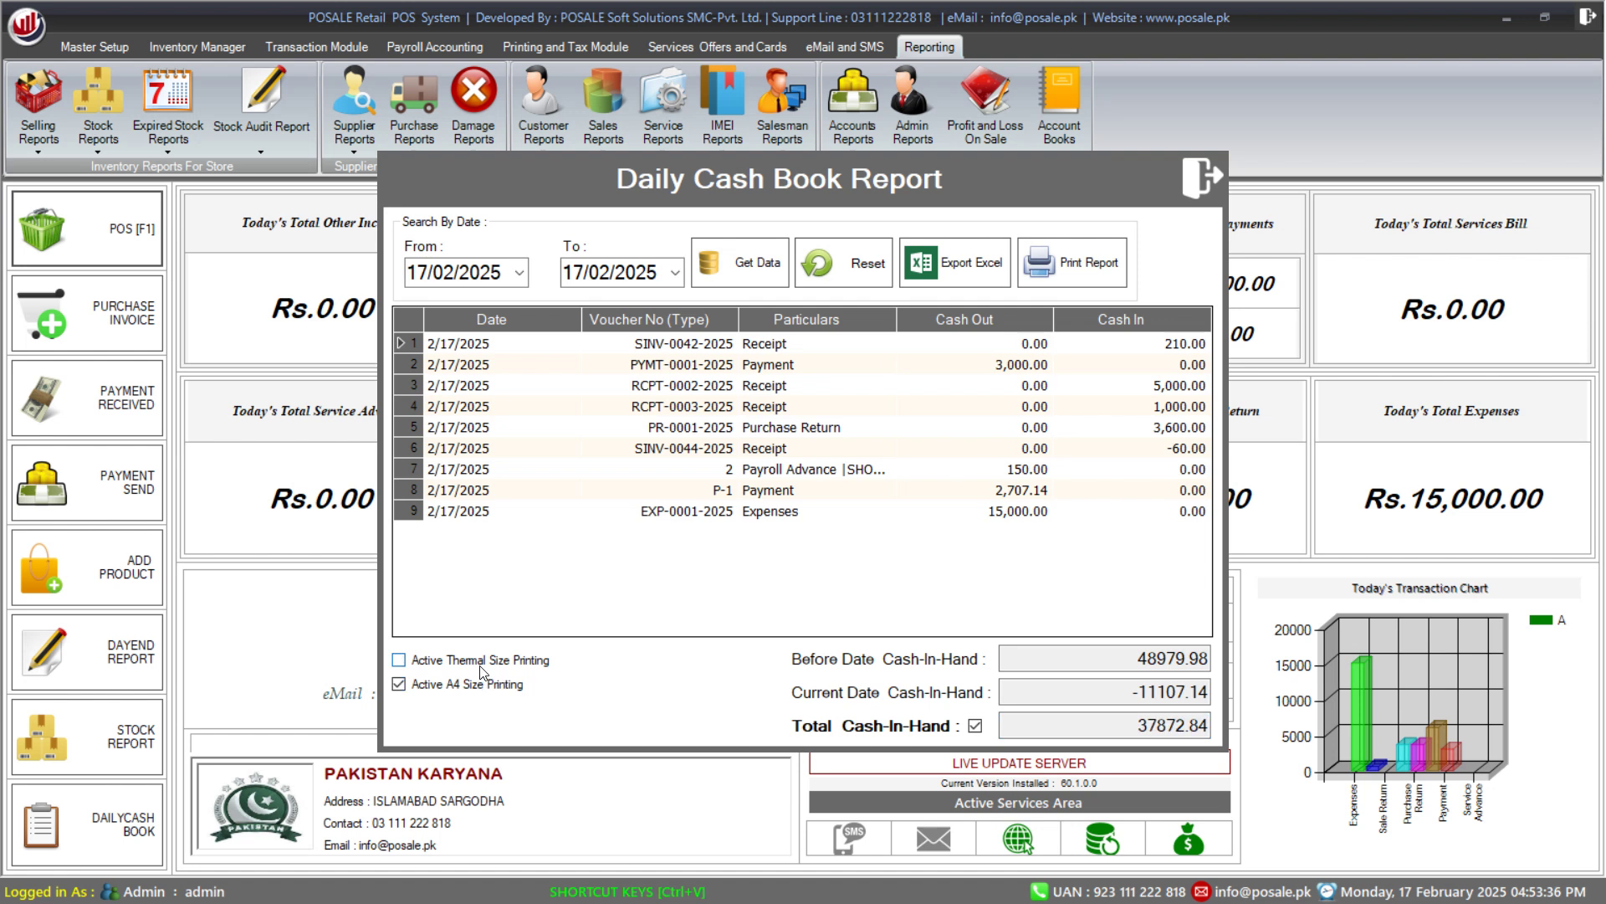
{"action": "left_click", "coordinate": [485, 666]}
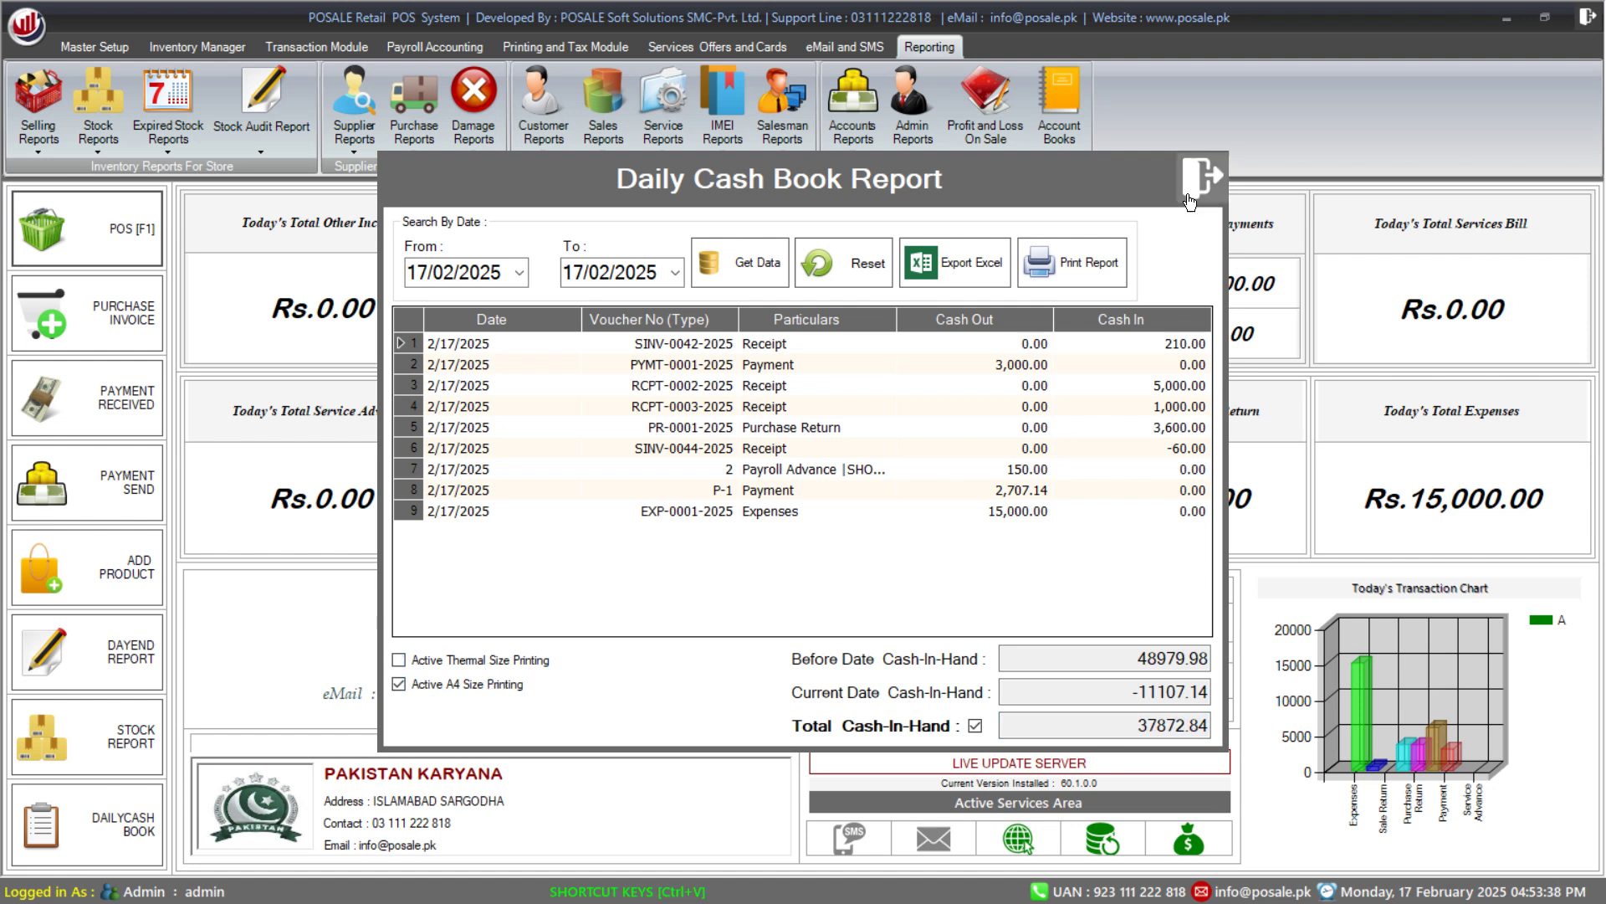
{"action": "left_click", "coordinate": [1193, 192]}
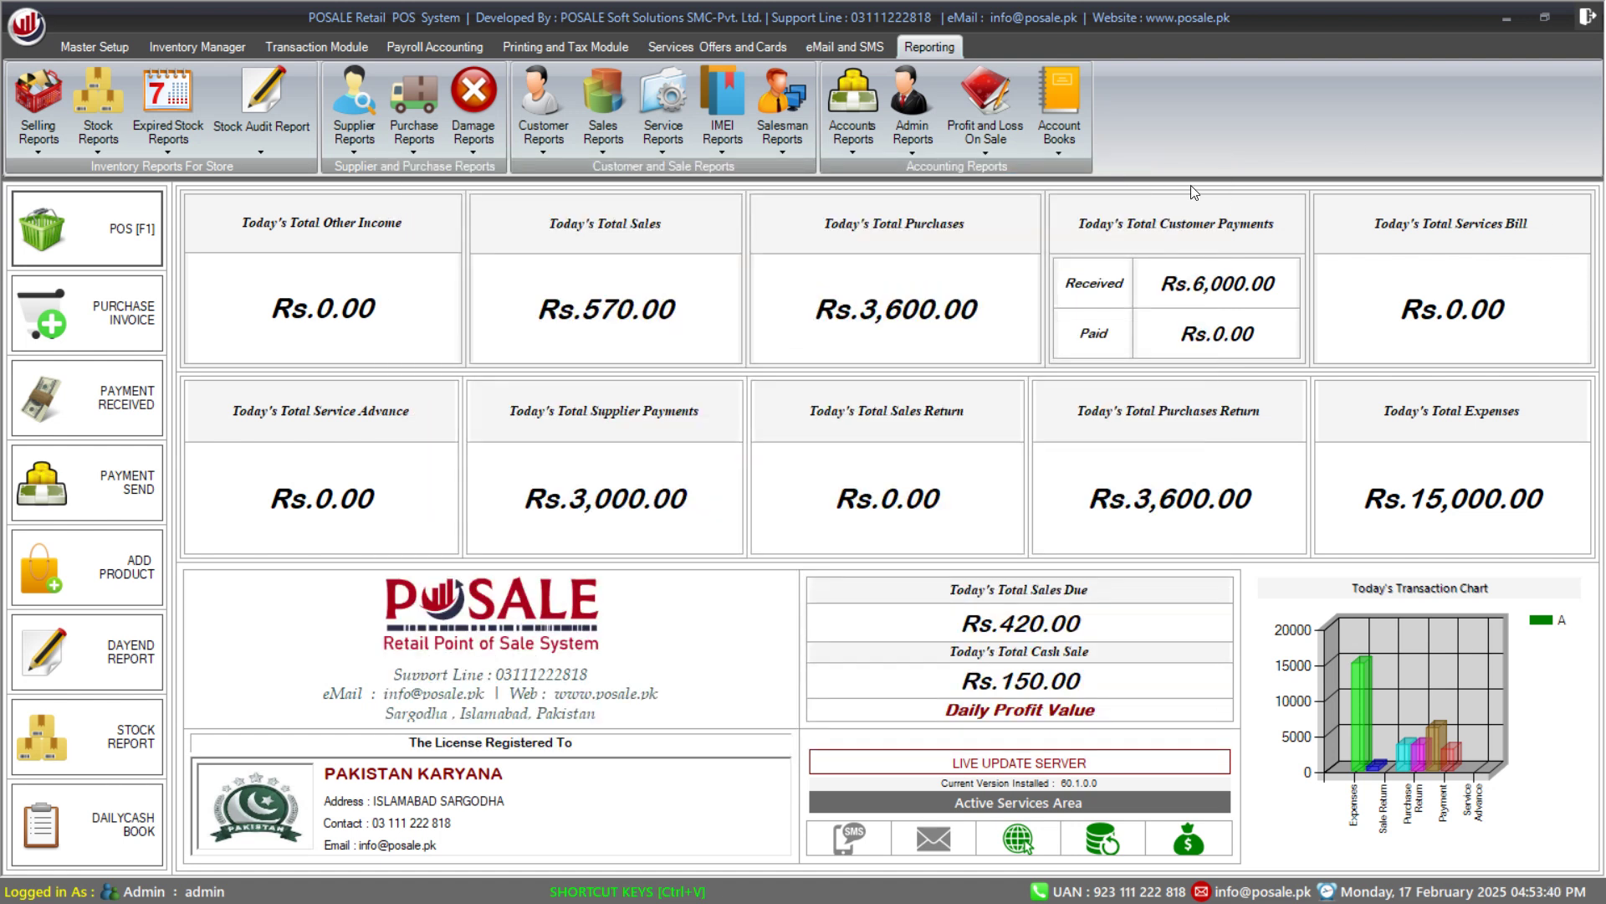